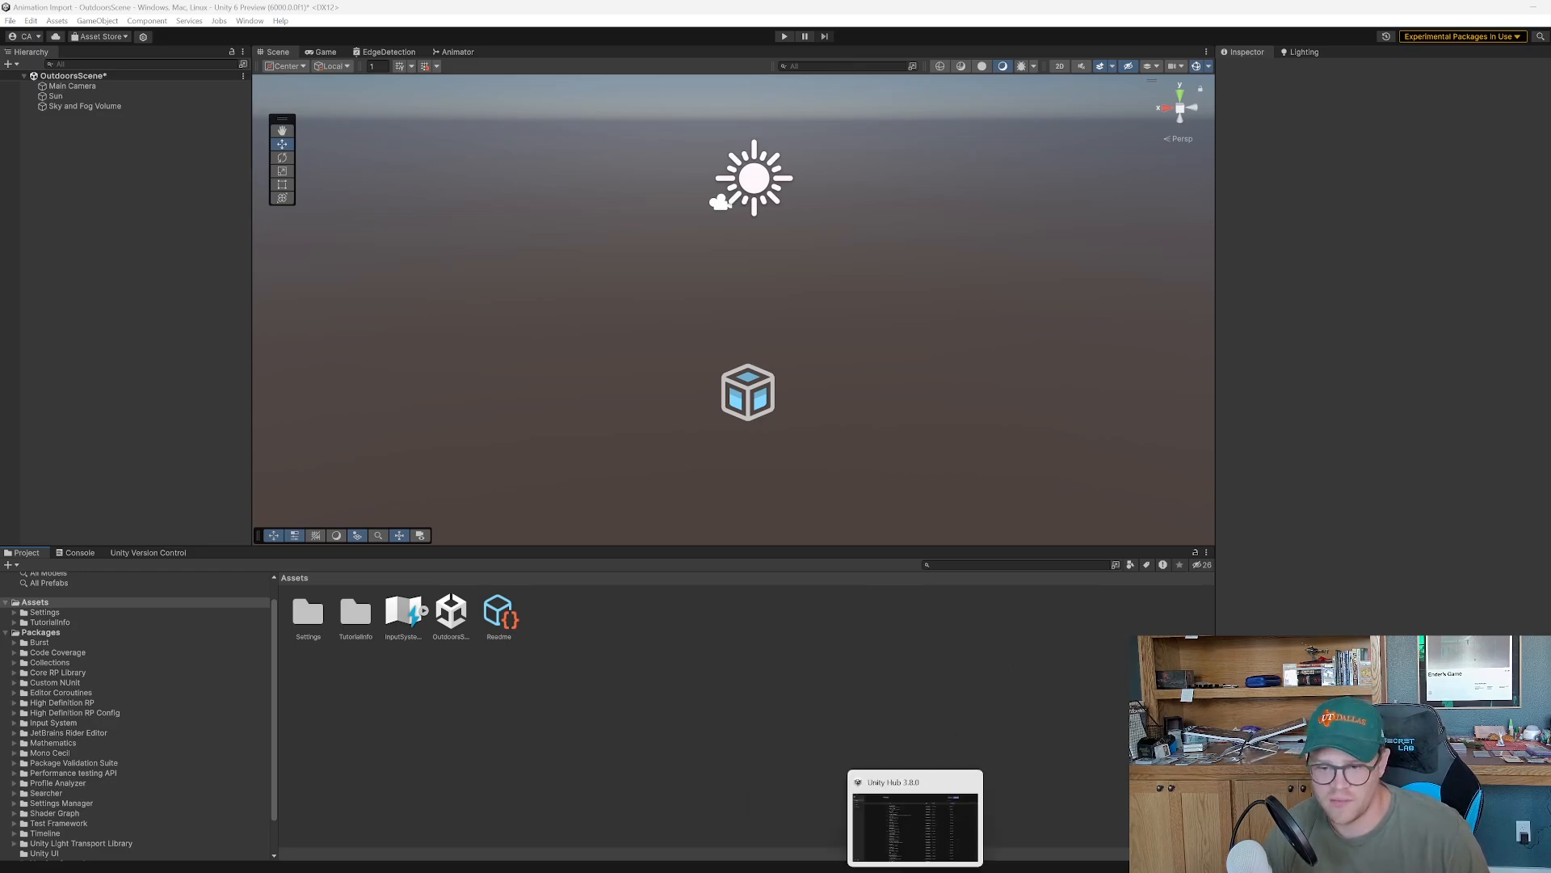
Switch to Mixamo in the browser and show the characters without the breakdance search filter
click(975, 815)
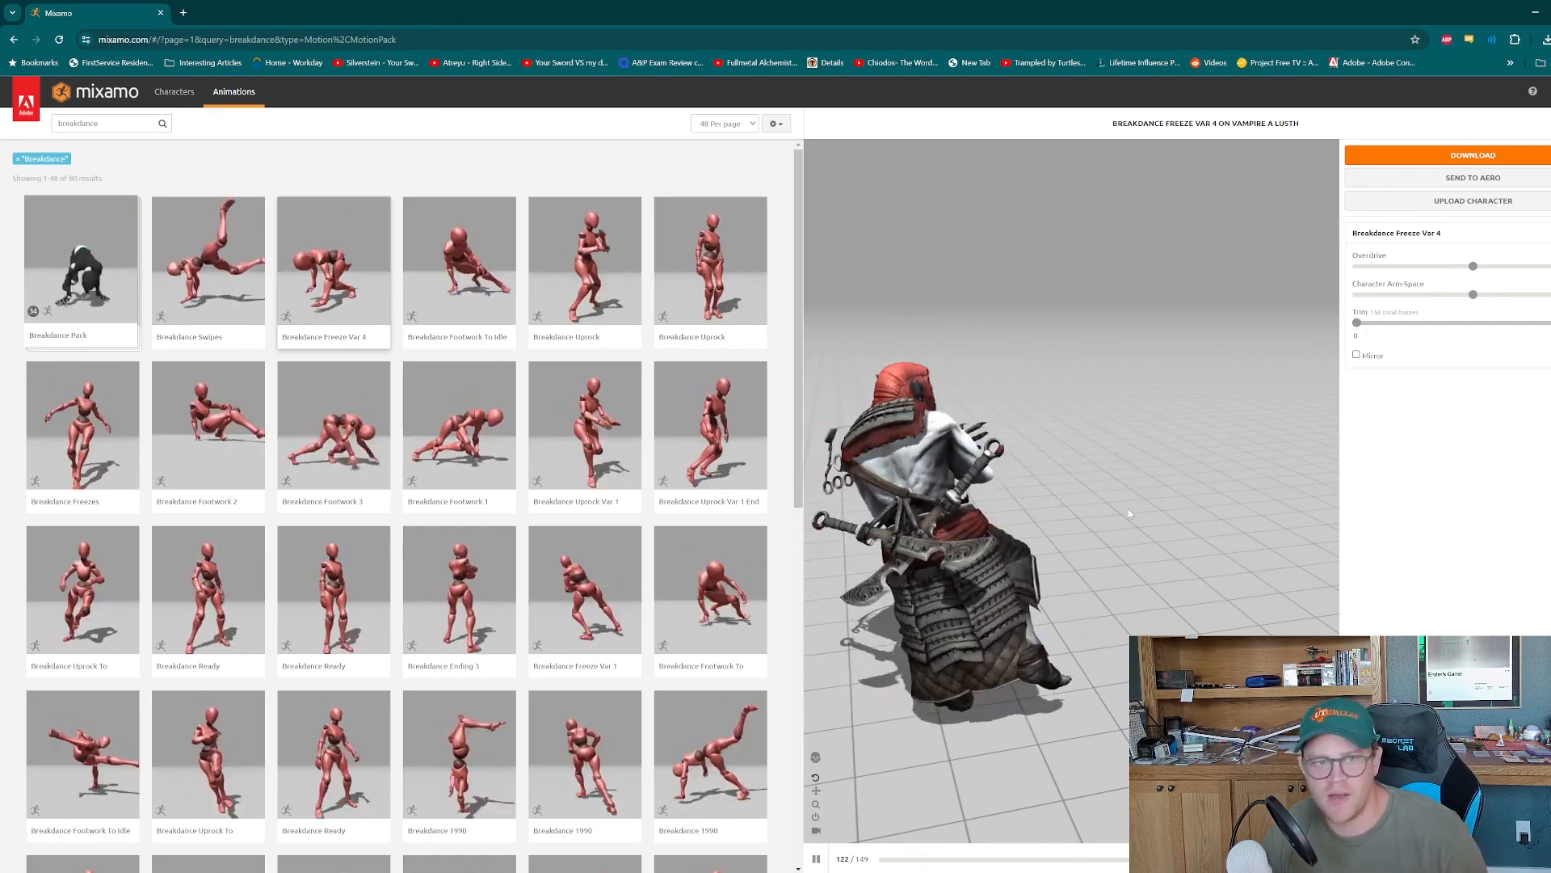
click(186, 95)
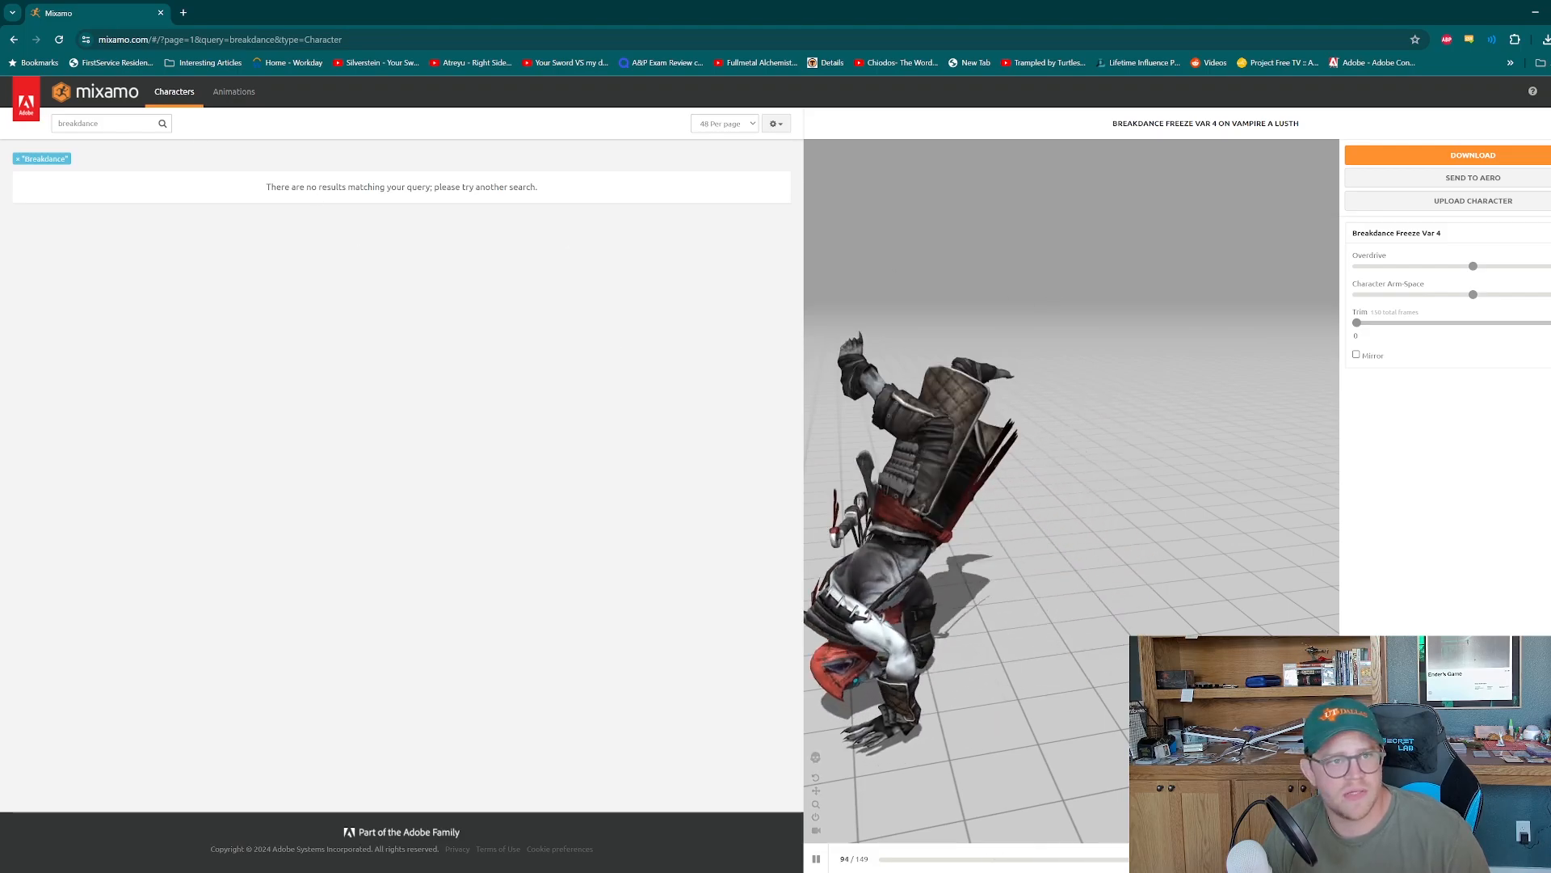
click(17, 158)
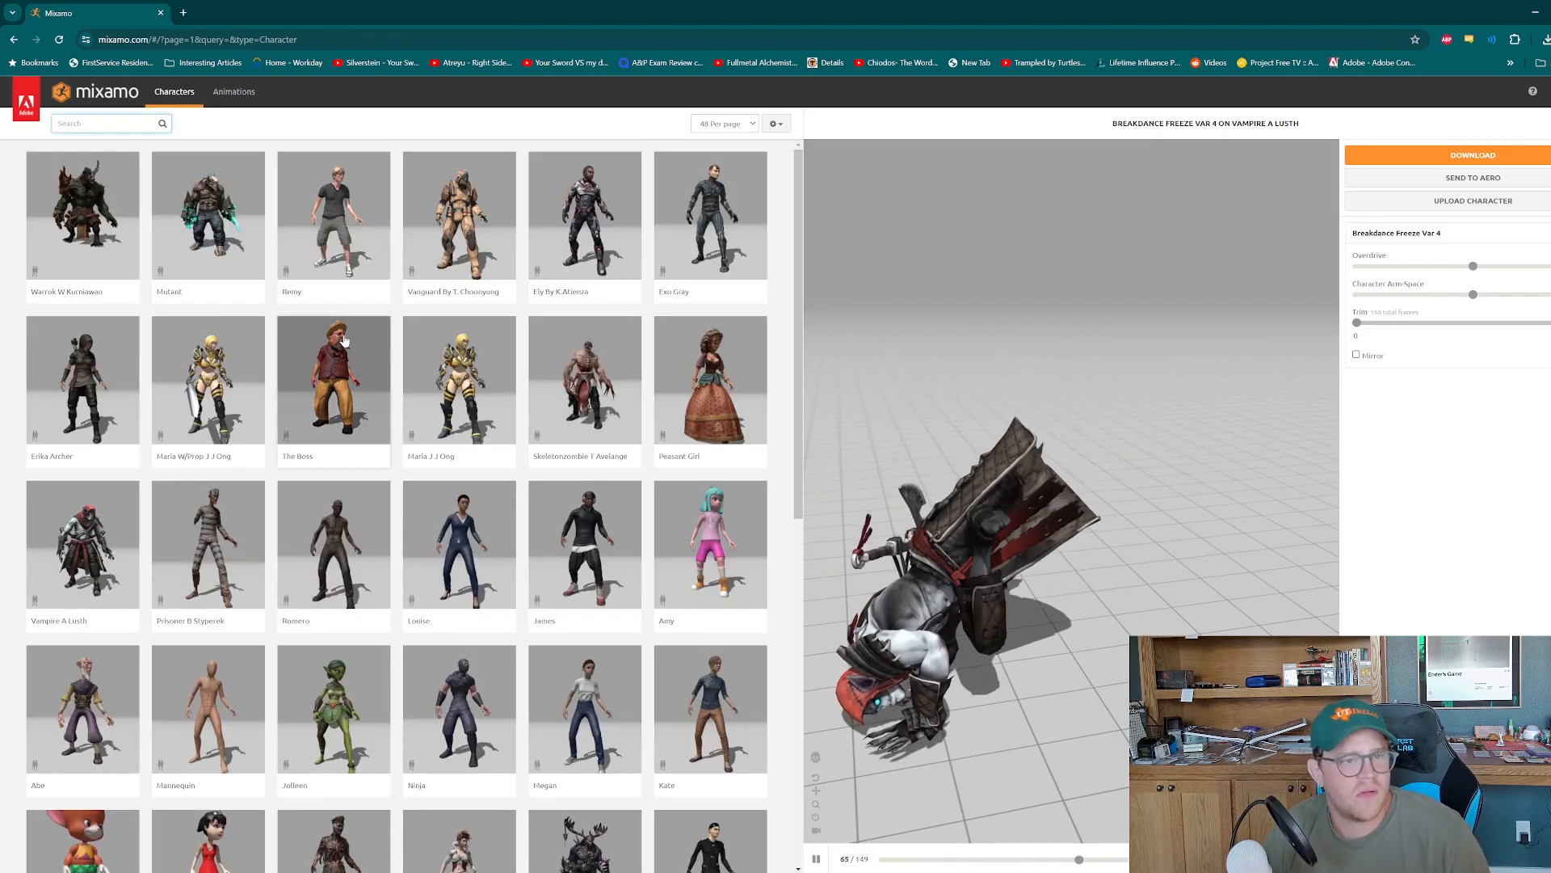
Choose Passive Marker Man from the character library
scroll(355, 339, down, 3)
scroll(345, 336, down, 7)
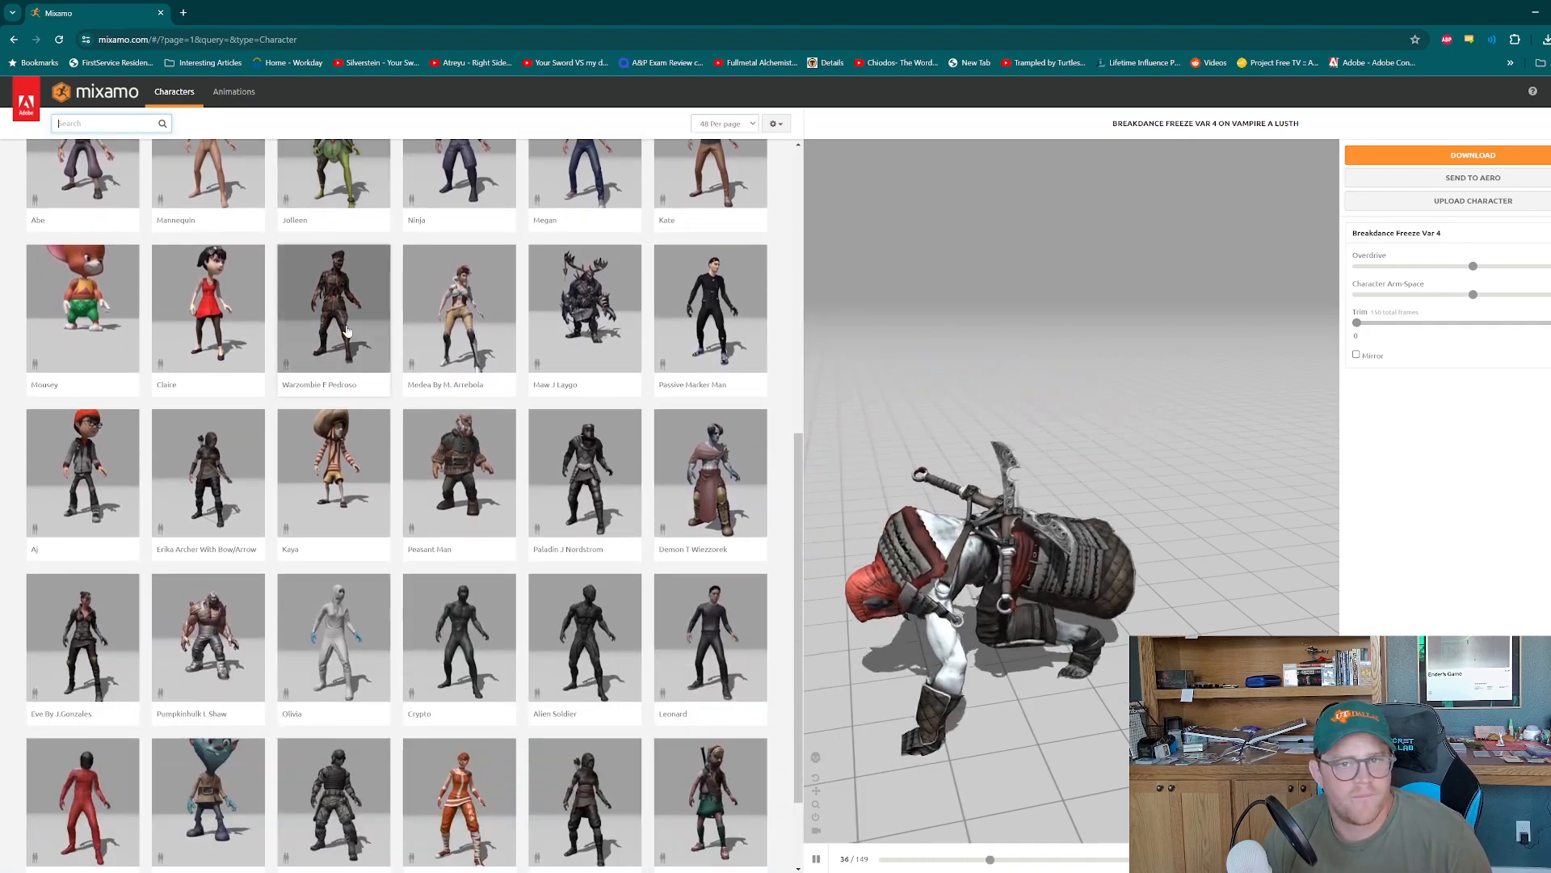
scroll(703, 271, down, 5)
scroll(709, 270, up, 2)
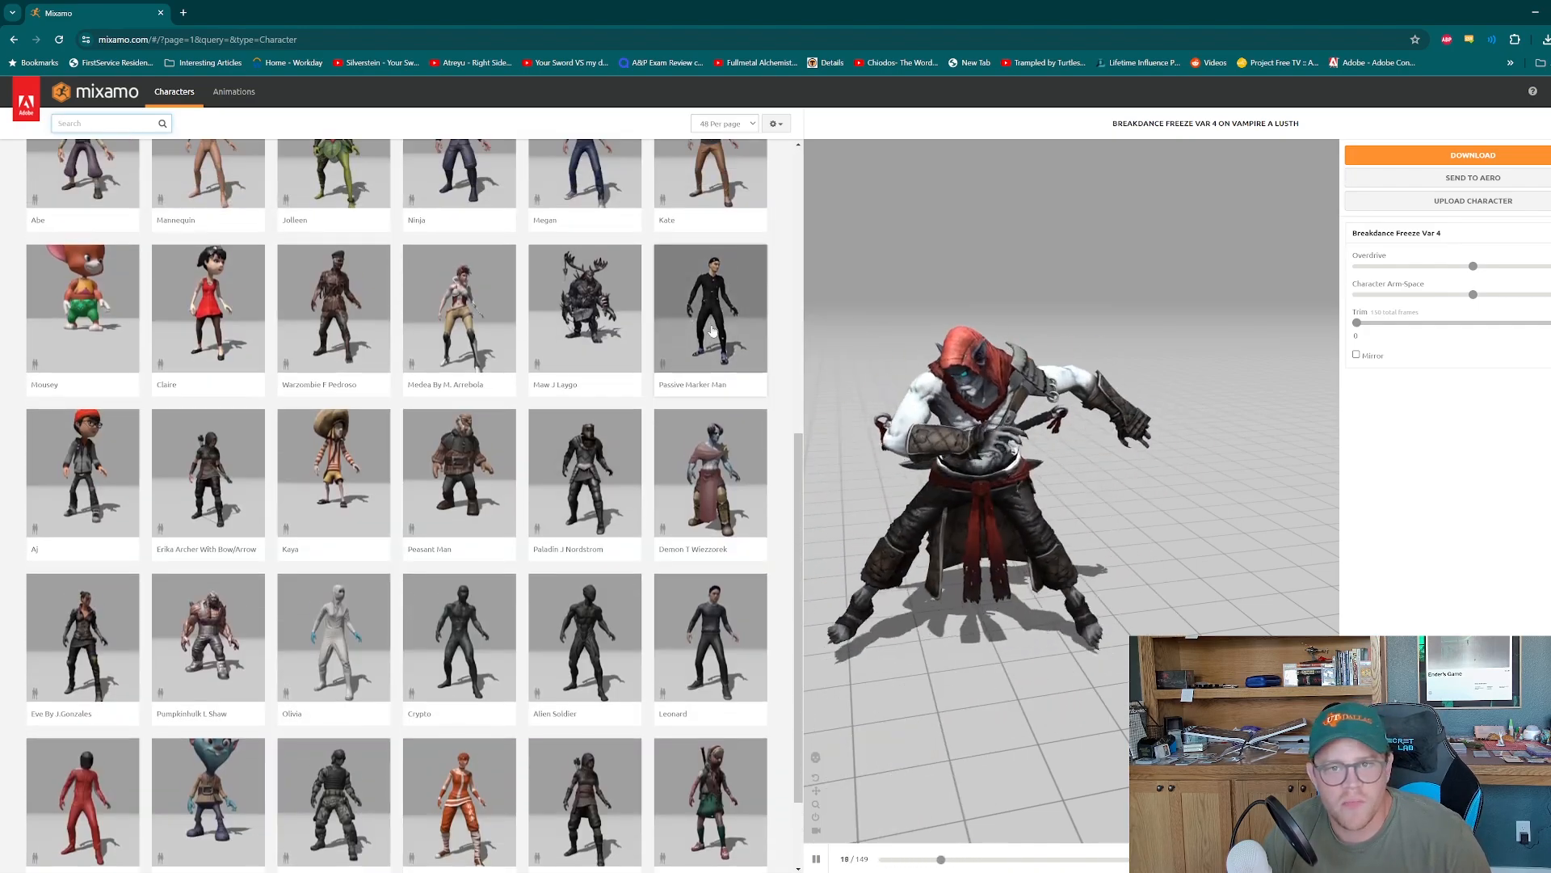
click(709, 274)
click(1041, 255)
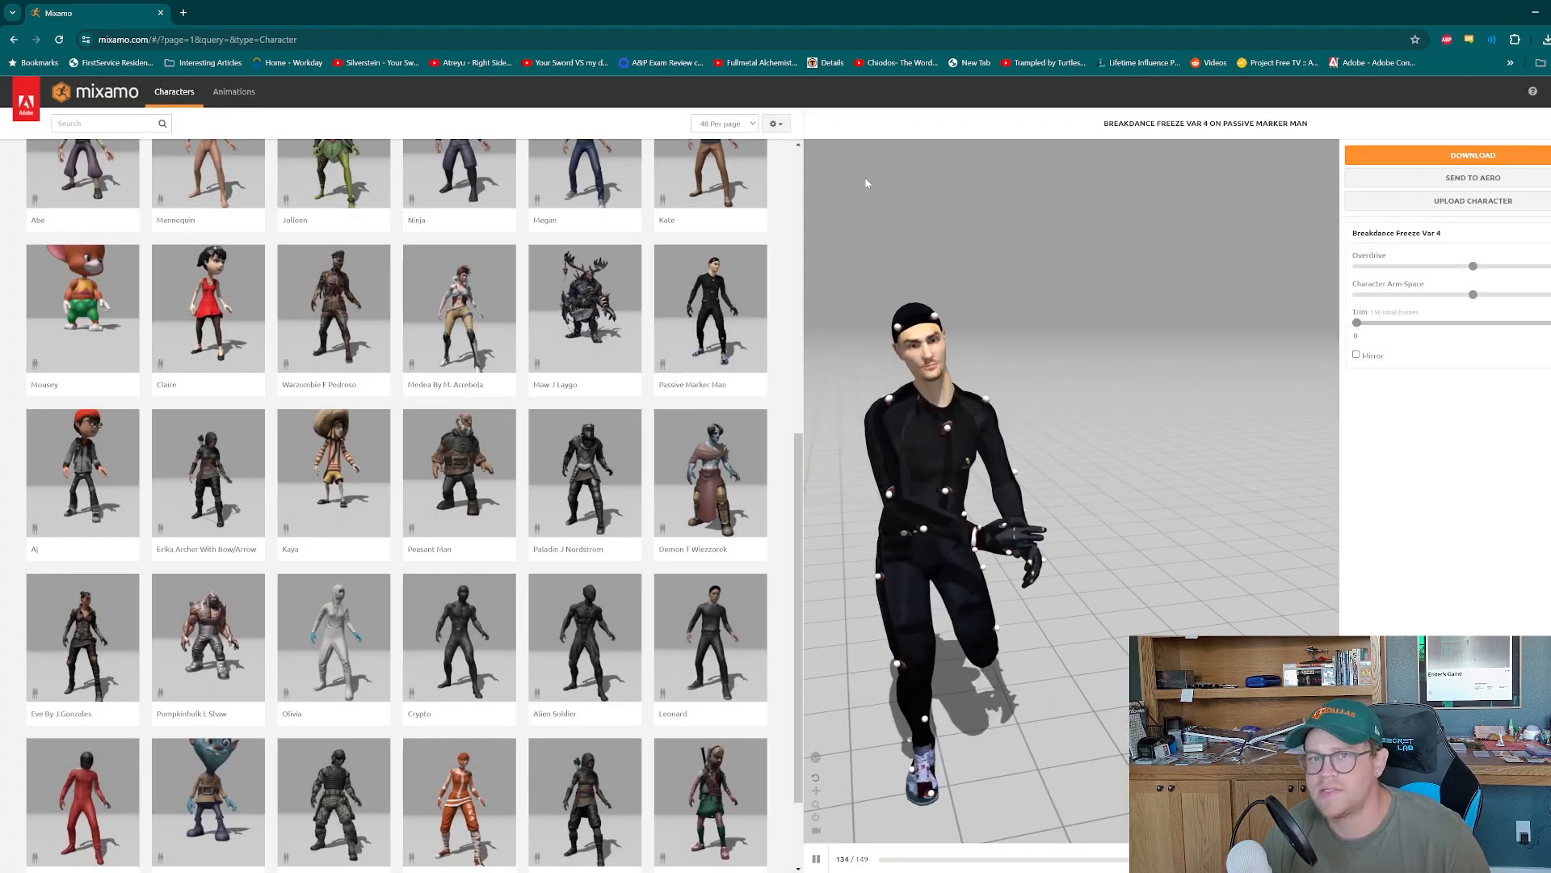
Search the animations for "walk" and apply Crouched Walking to the character
click(234, 92)
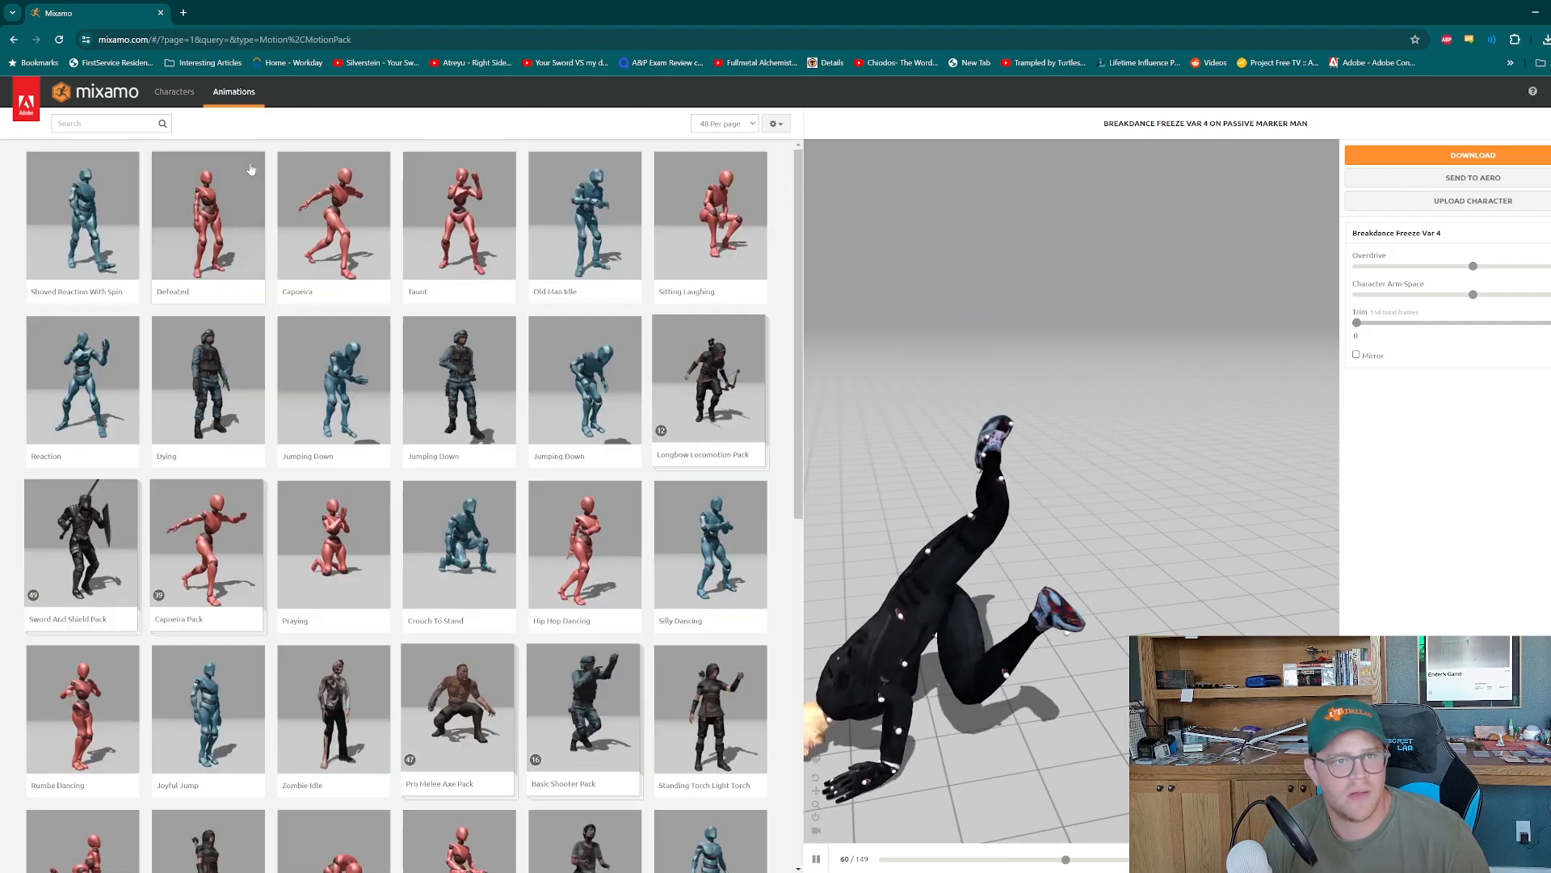
click(112, 124)
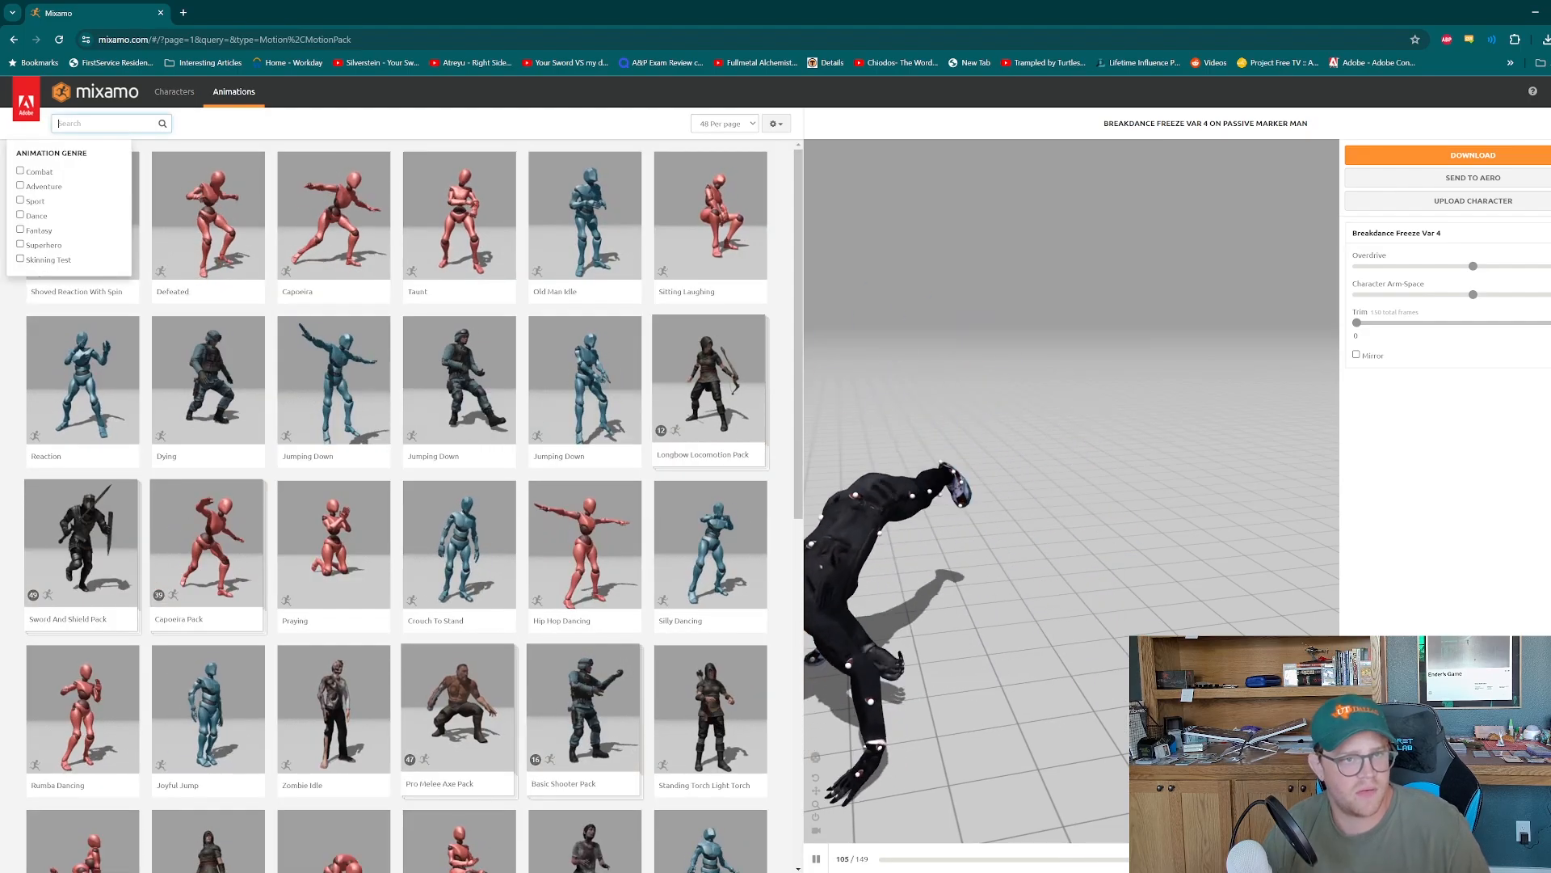
text(w)
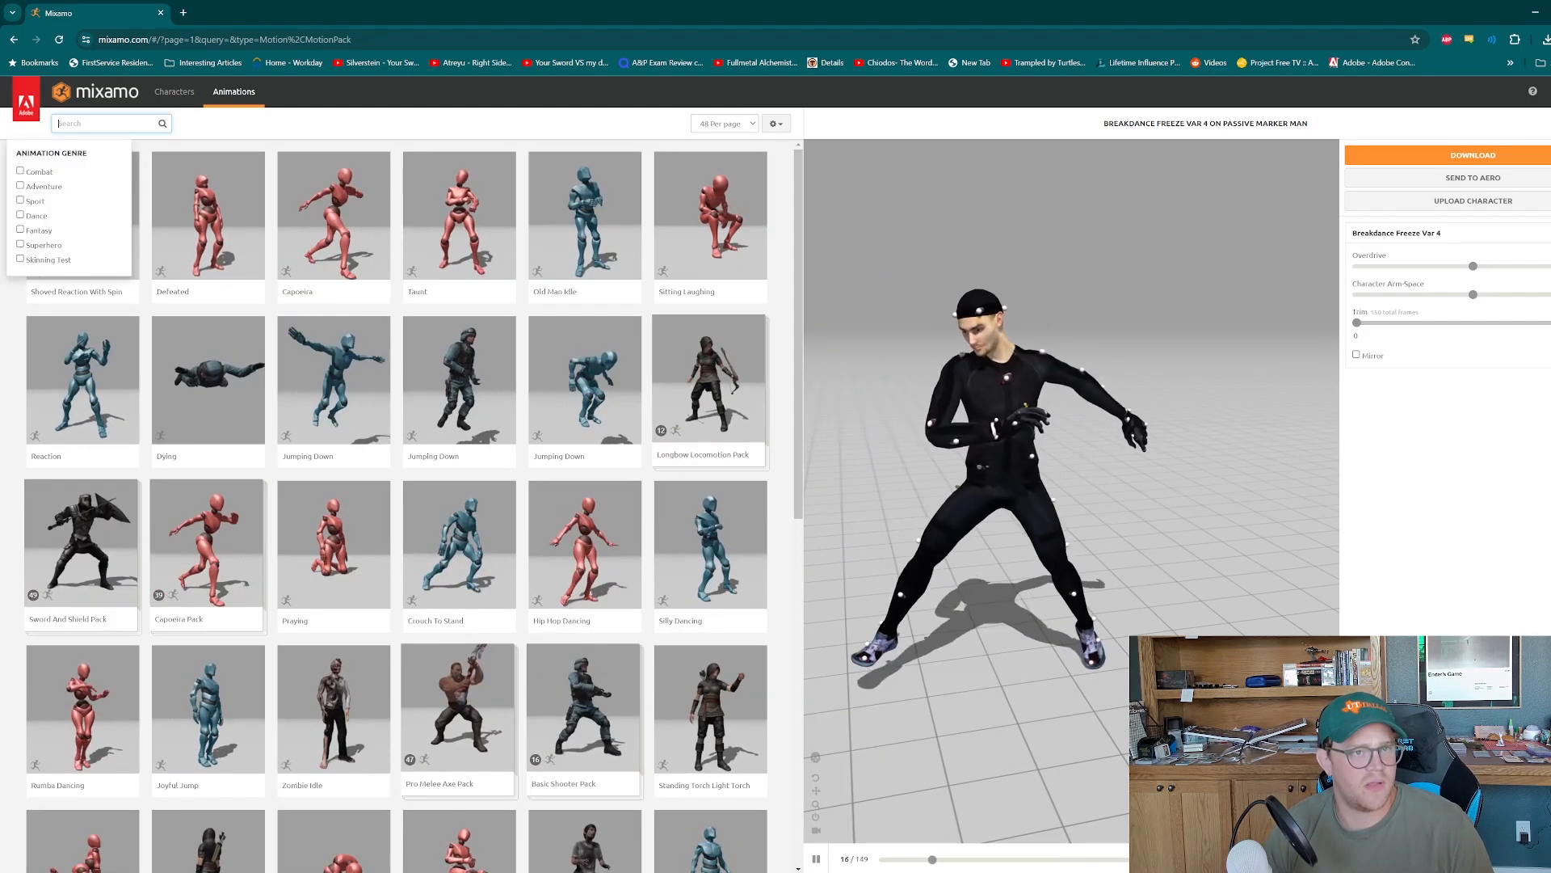
text(alk)
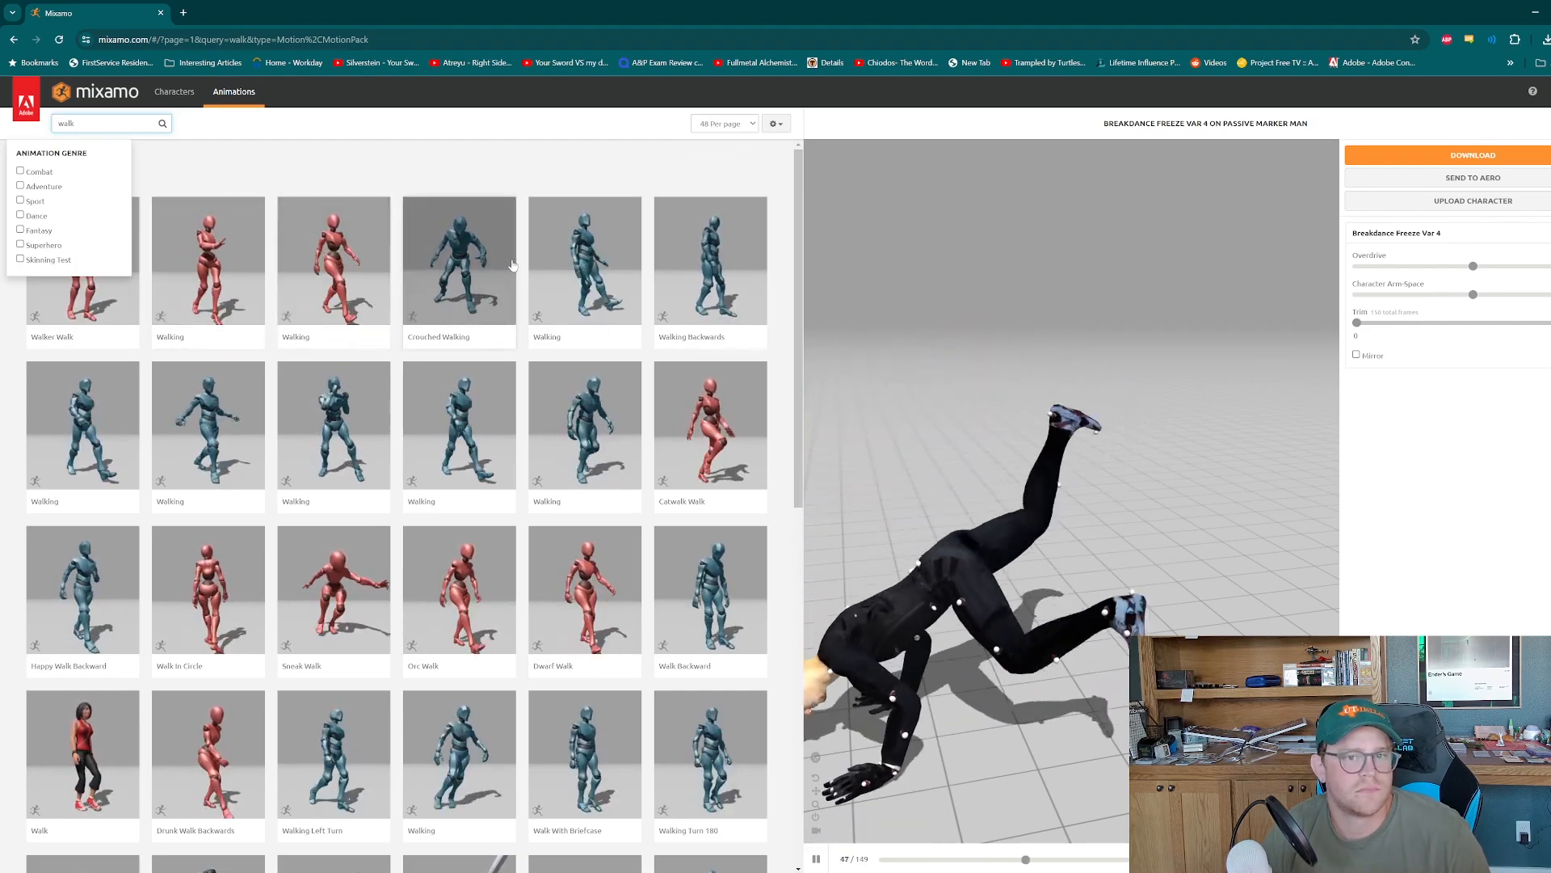
click(459, 263)
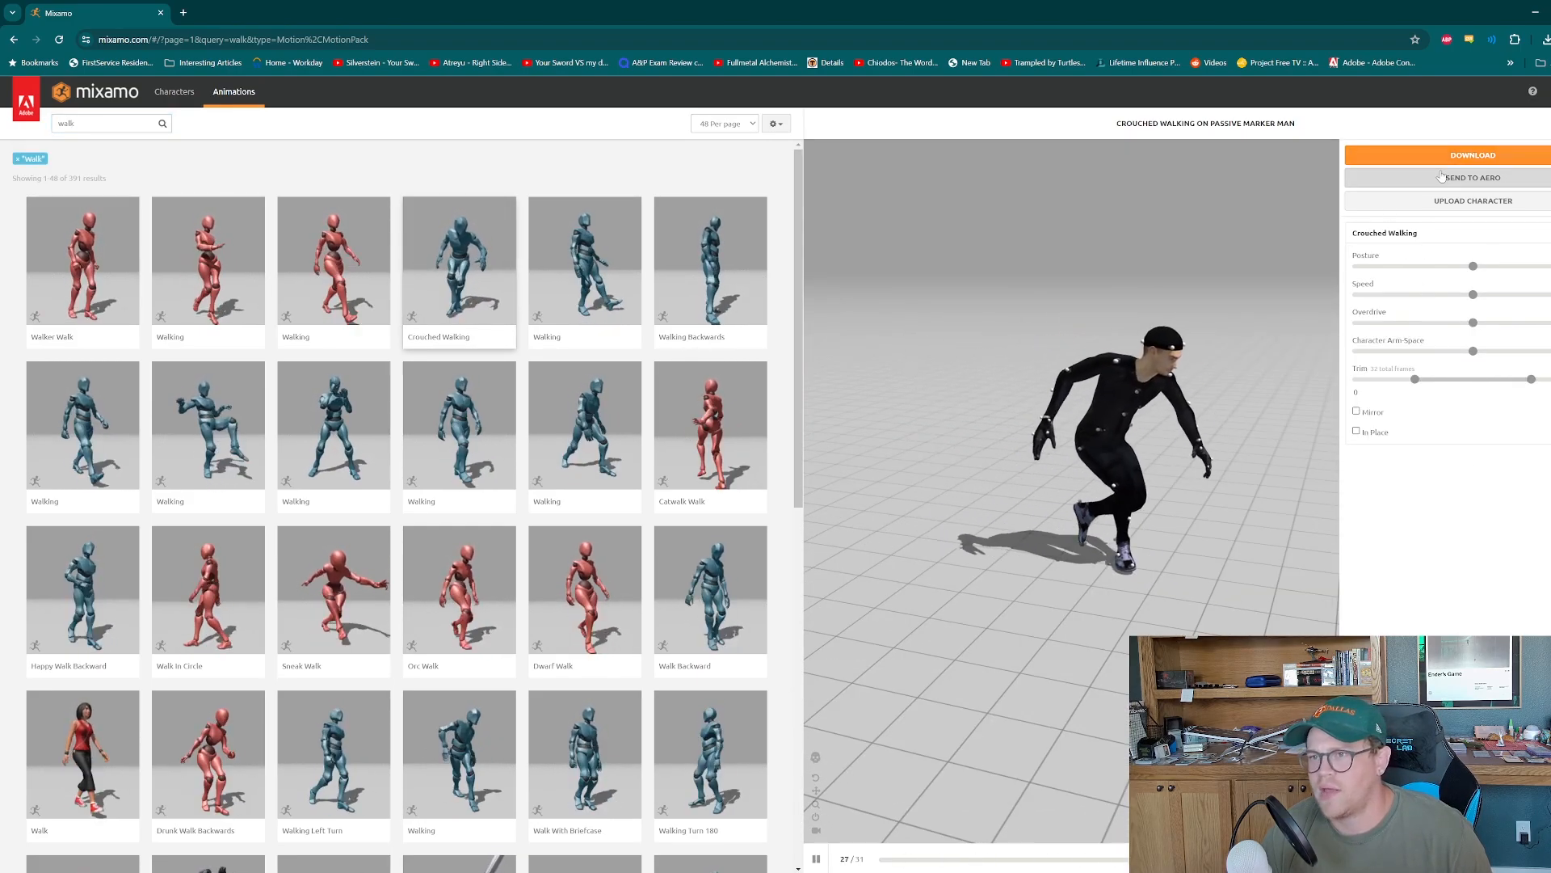
Download the Crouched Walking animation as FBX Binary with the skin option set to With Skin
click(1462, 156)
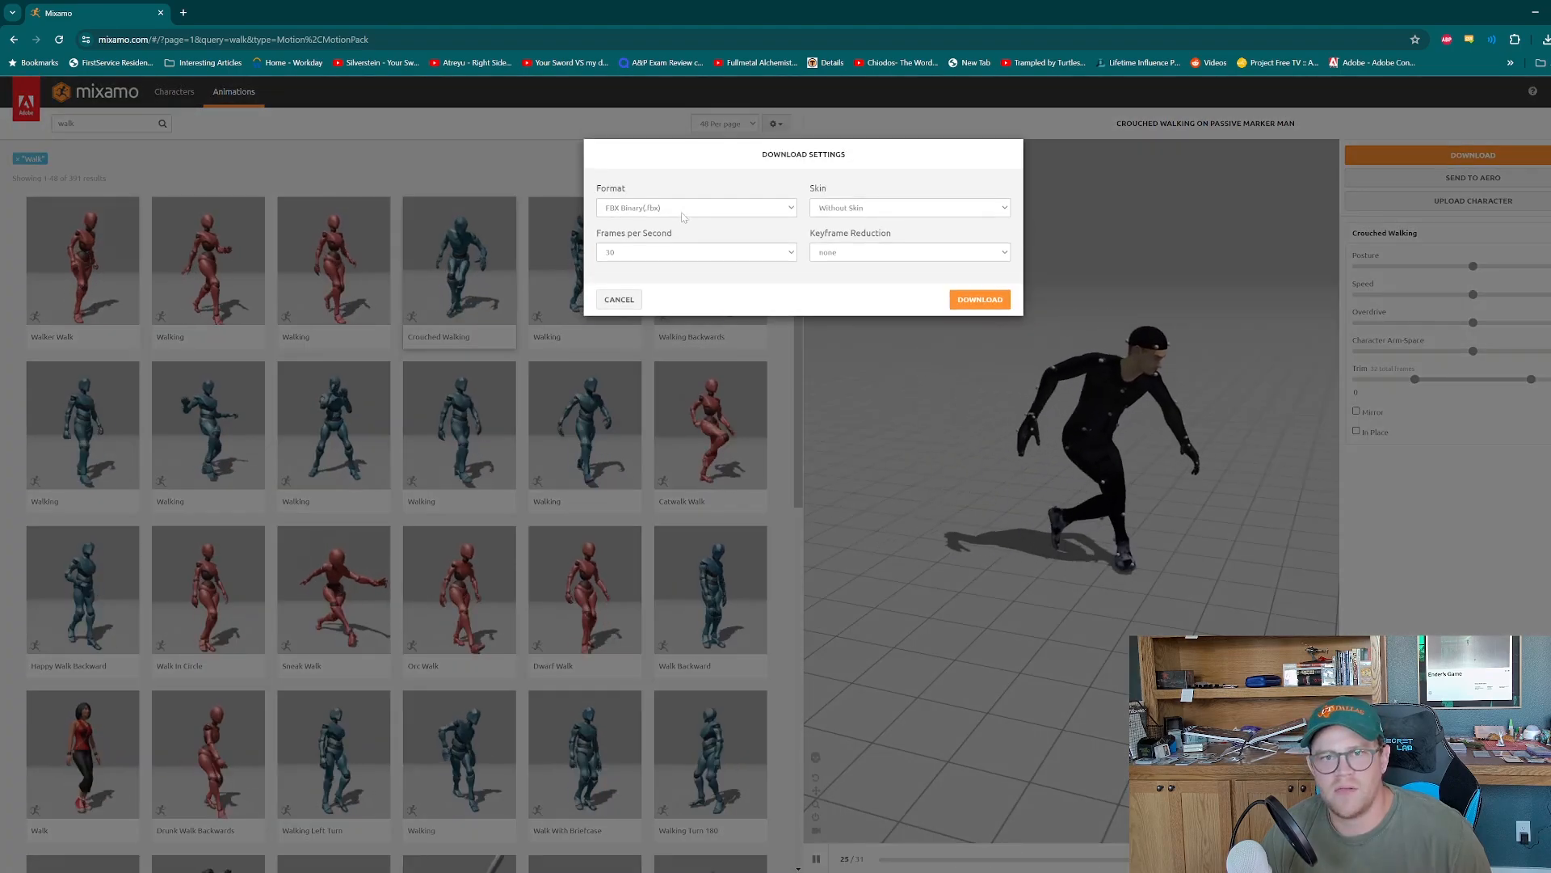
click(889, 207)
click(832, 221)
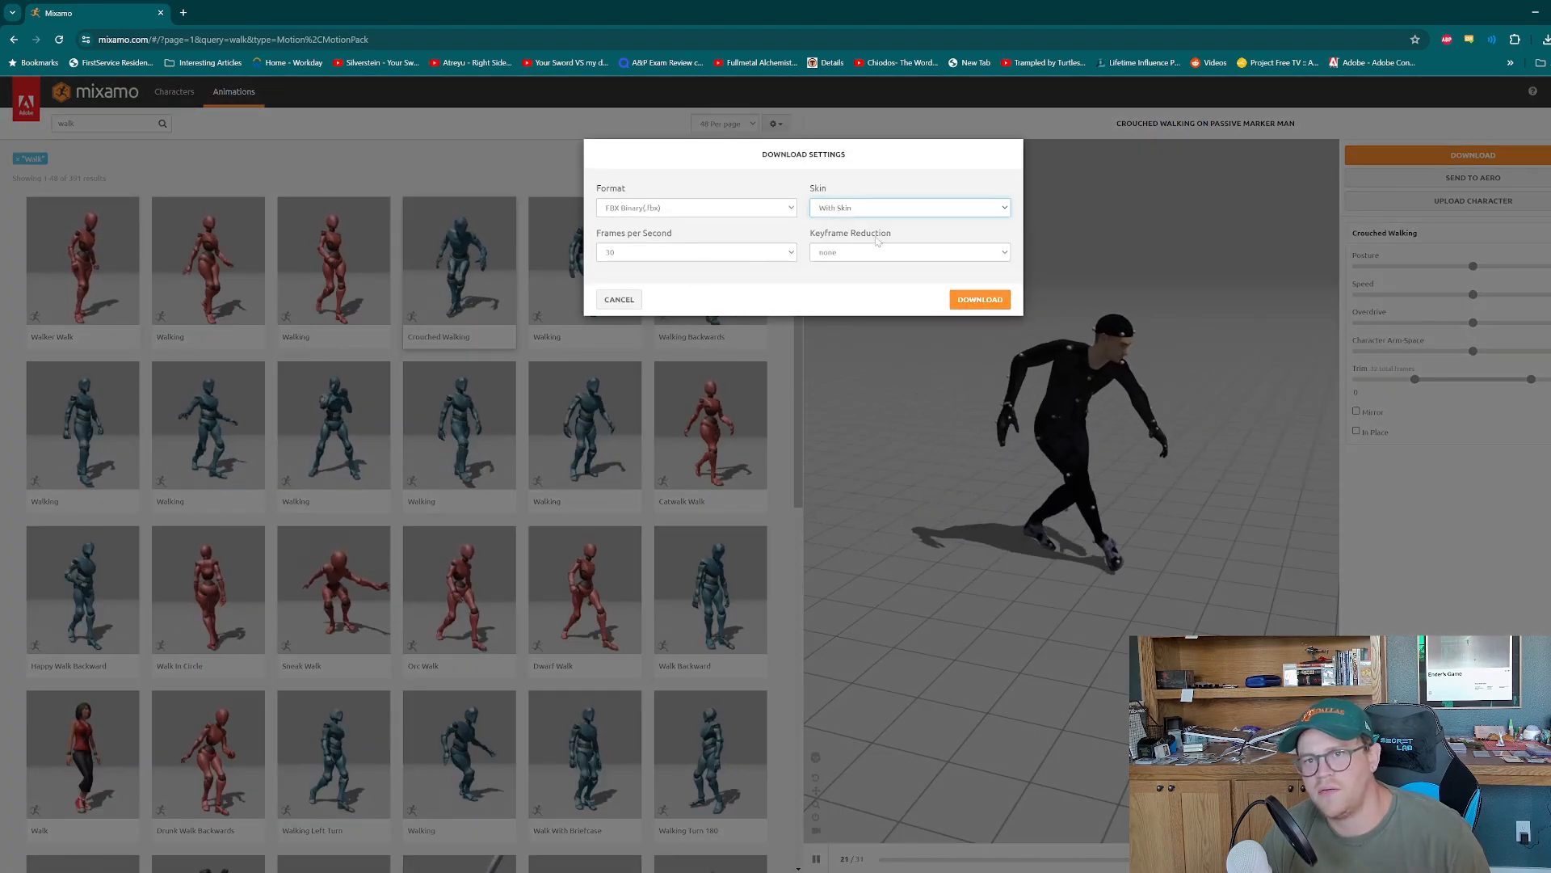
click(980, 299)
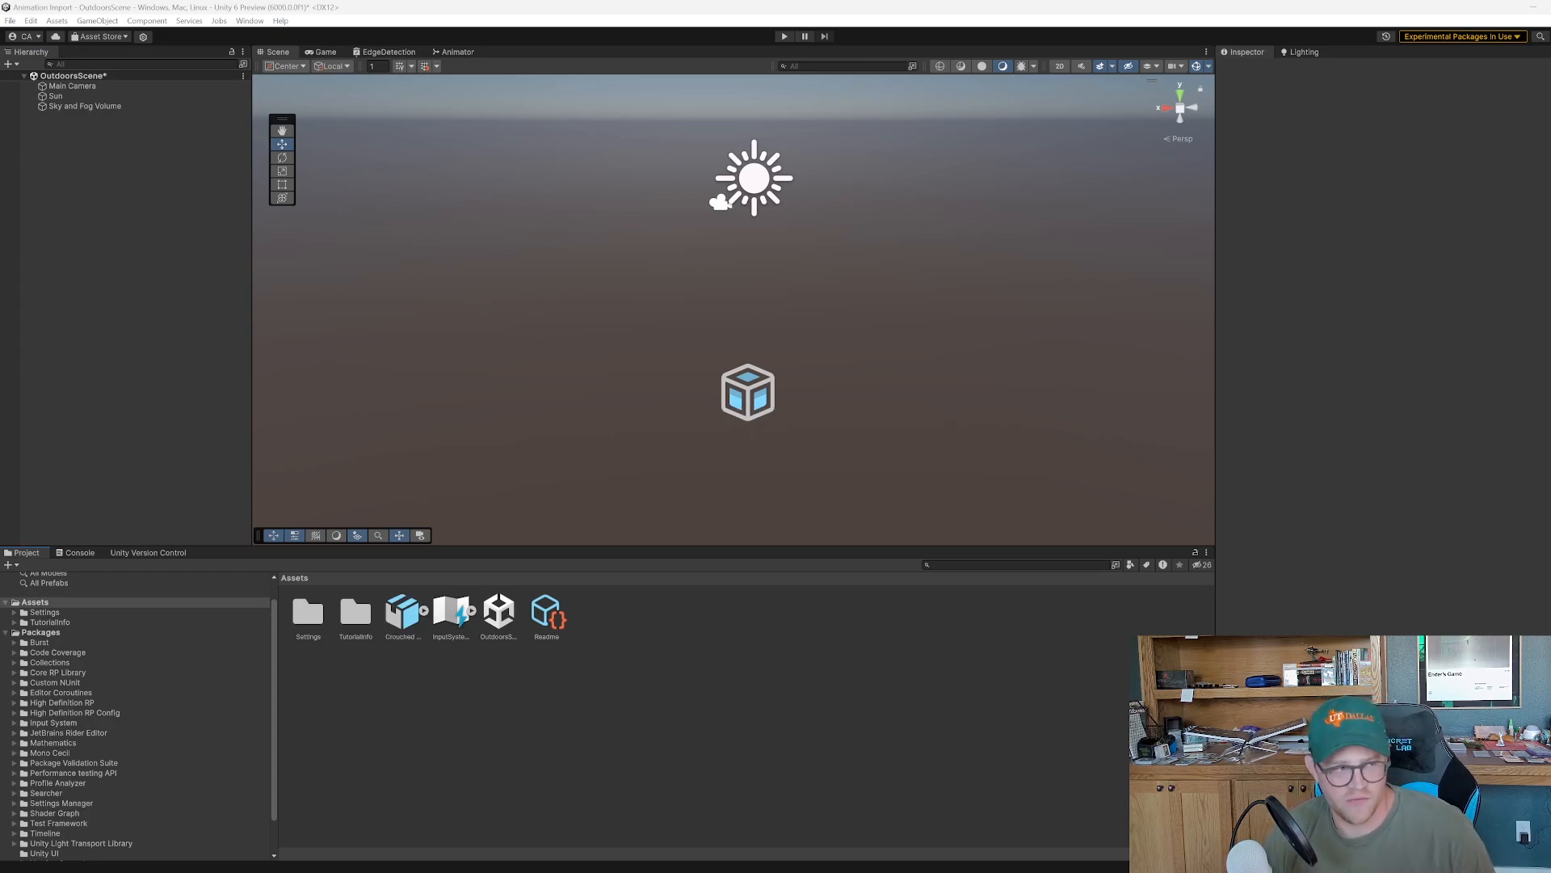
In Unity, examine the contents of the imported Crouched Walking asset, including its import settings and the Brows_MAT material
click(425, 612)
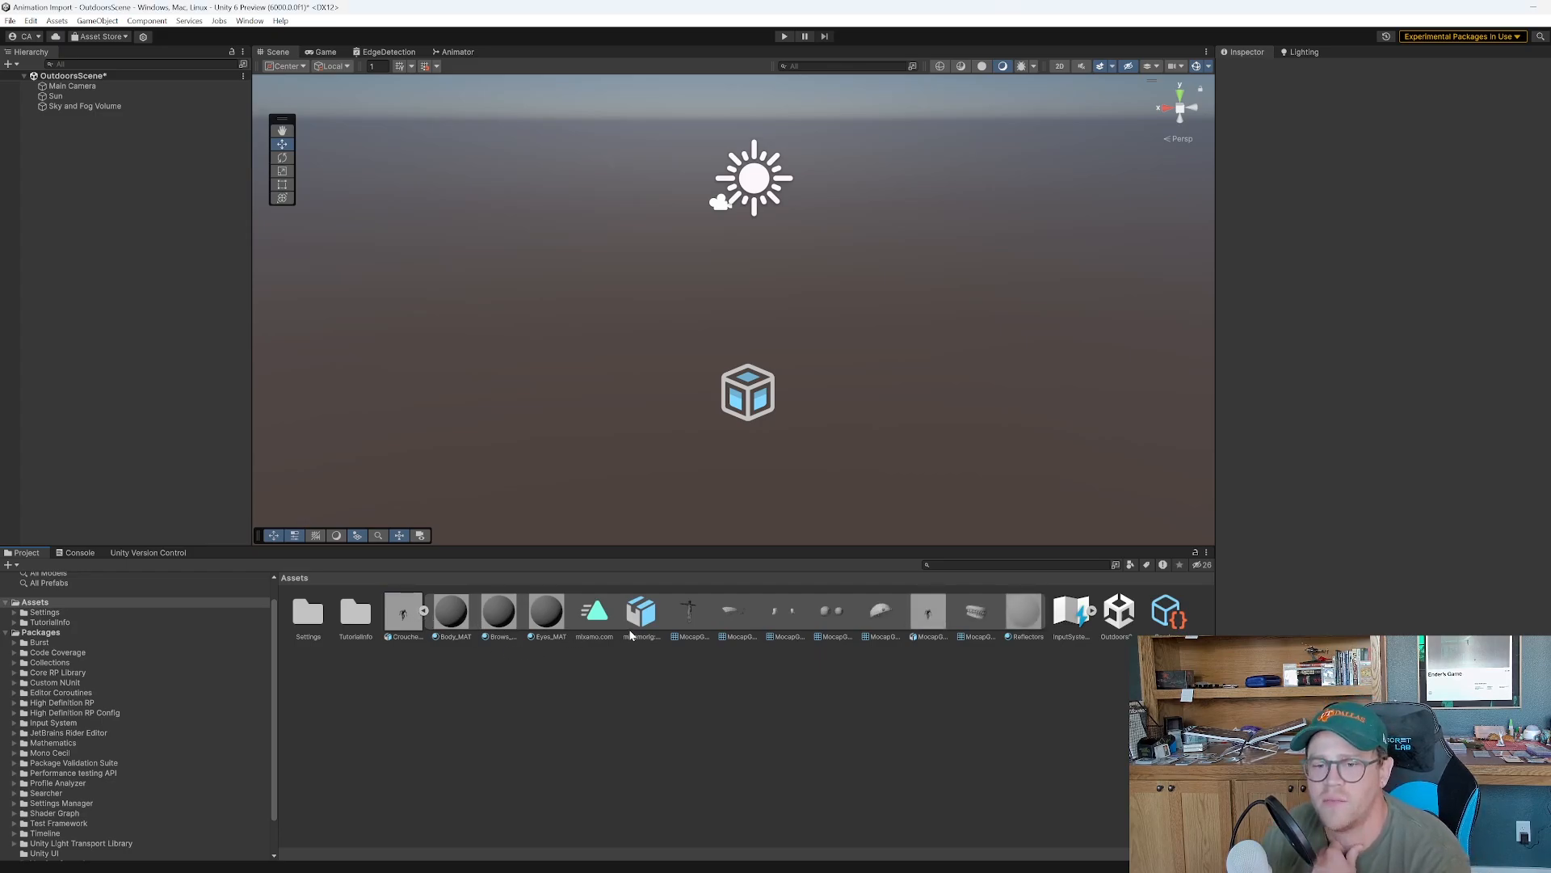
click(412, 612)
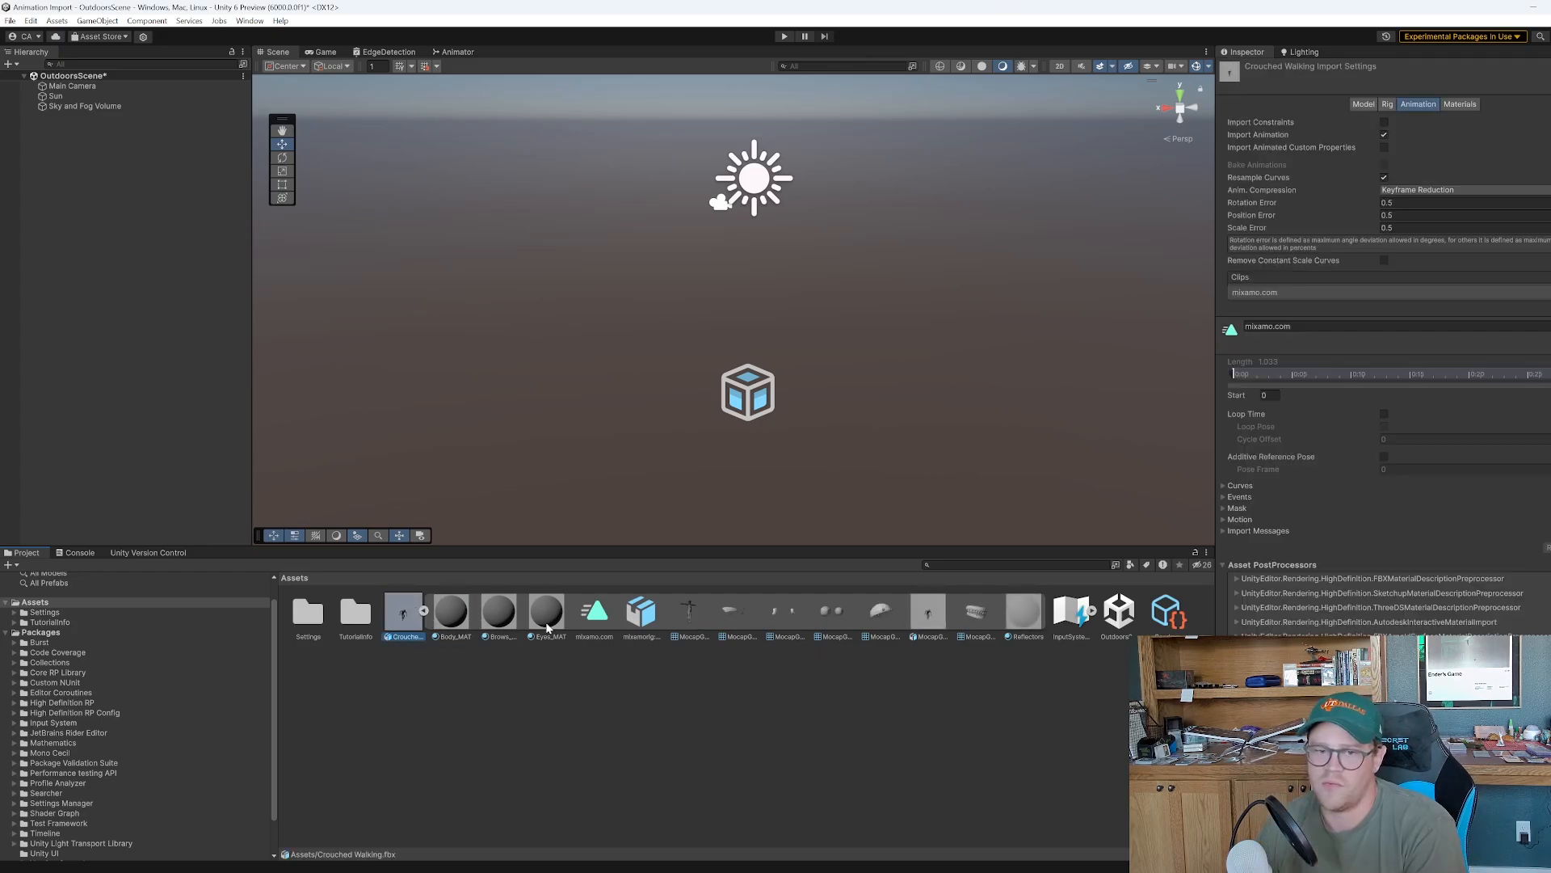
click(498, 612)
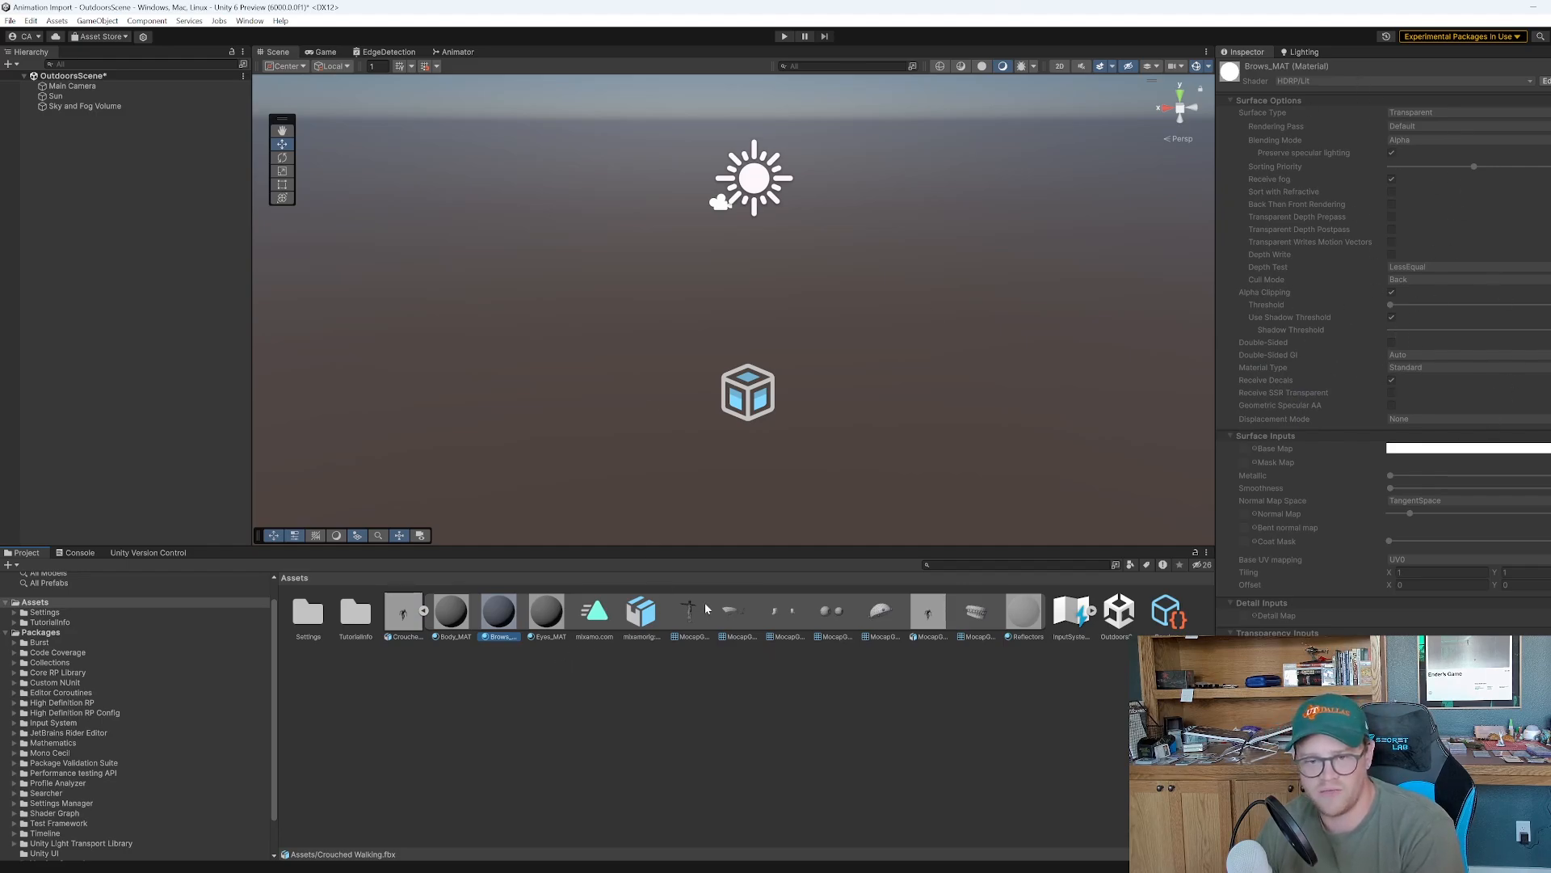
click(424, 611)
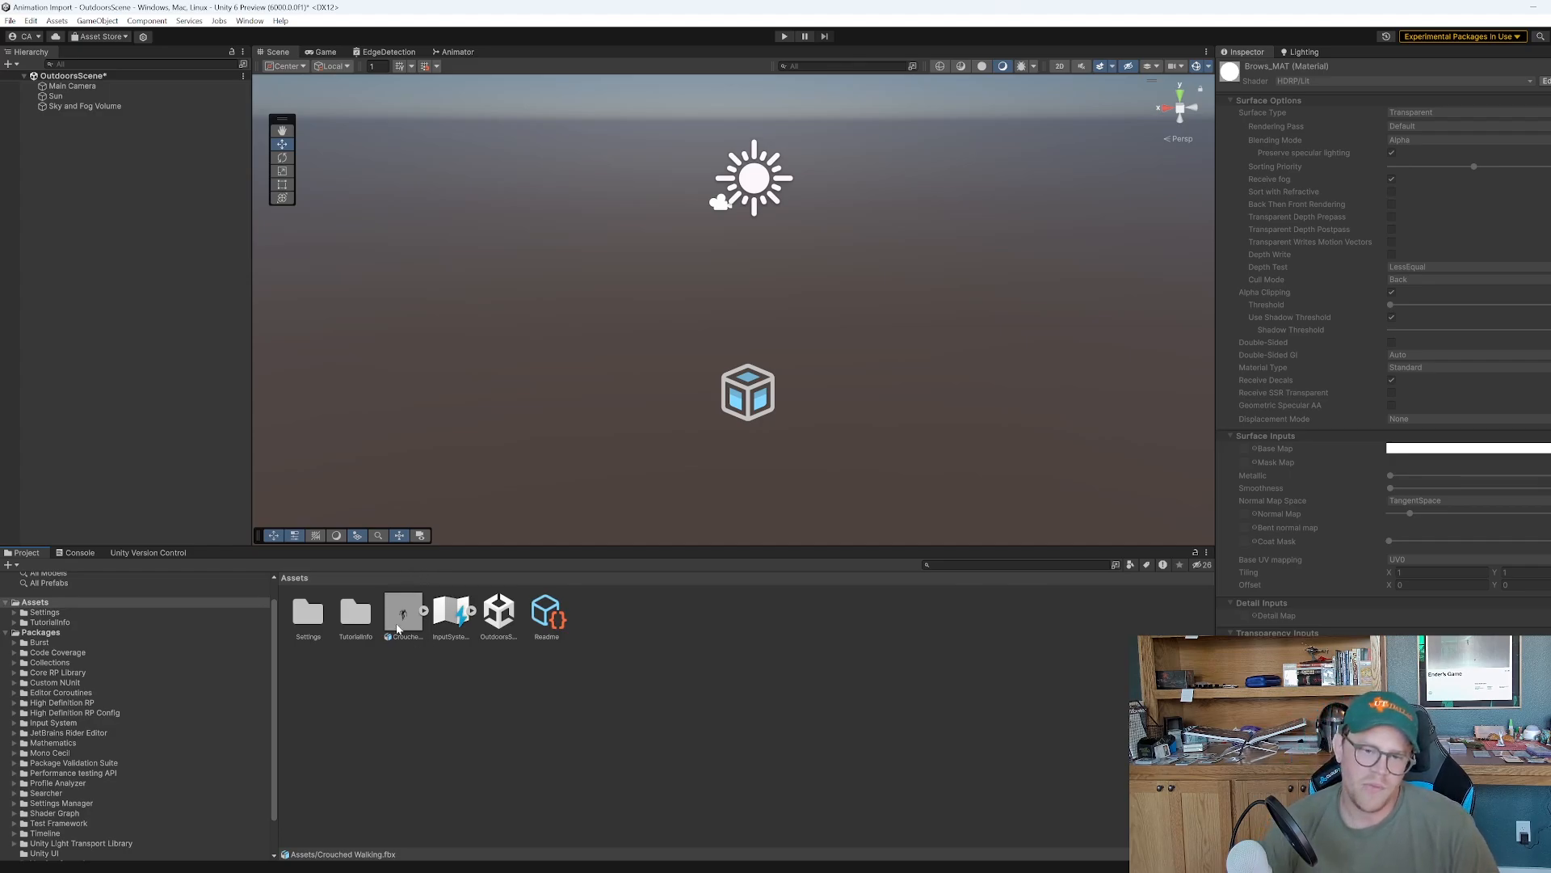
Add the Crouched Walking model to the OutdoorsScene hierarchy
drag(397, 630, 113, 282)
drag(100, 186, 94, 182)
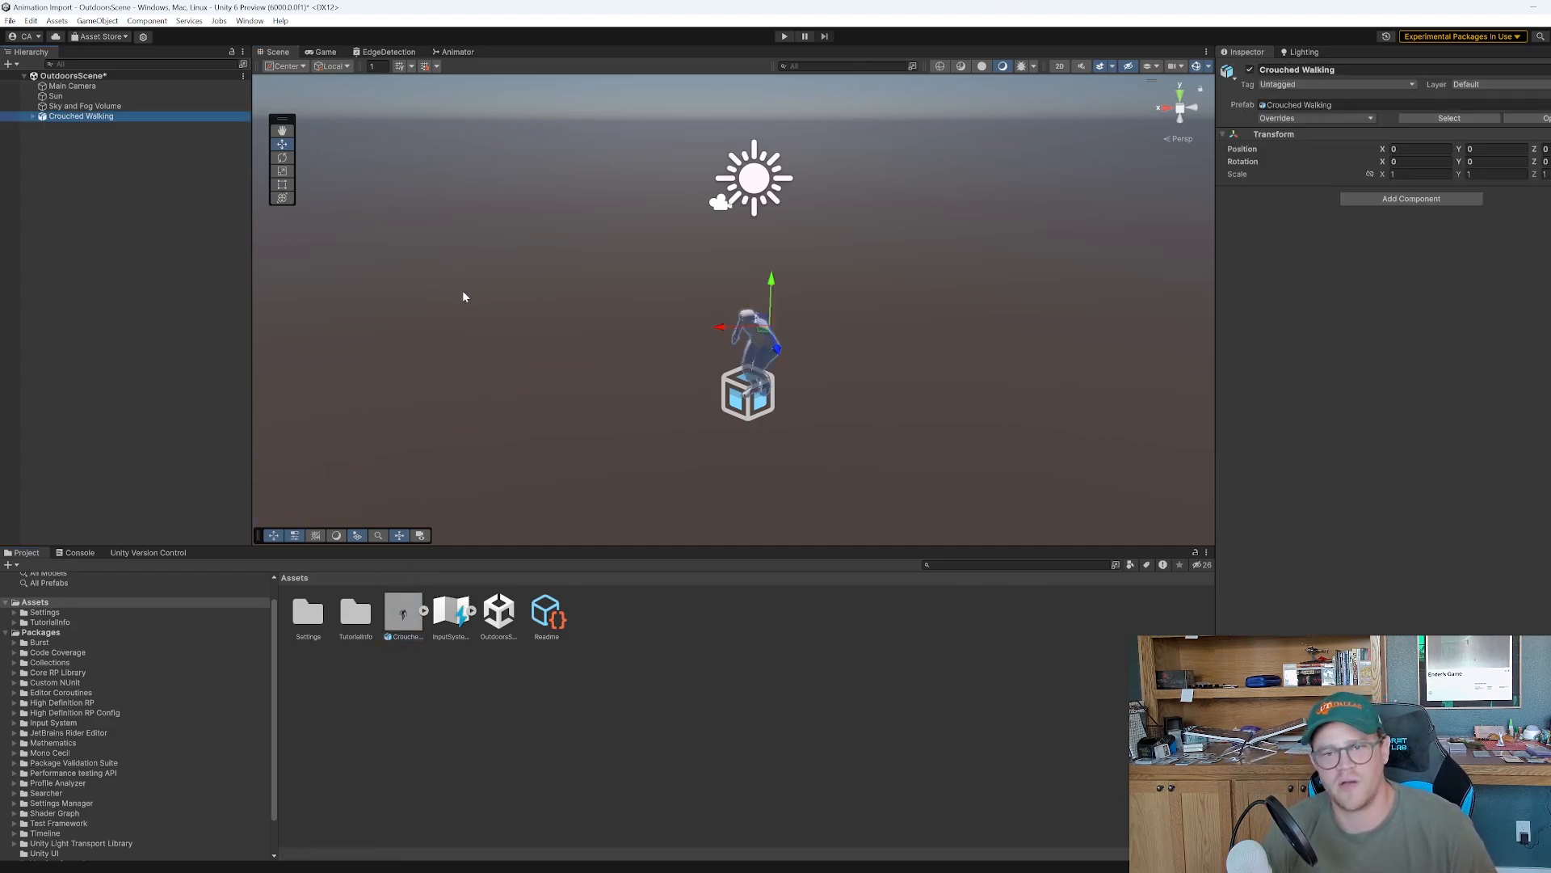
alt+drag(493, 292, 715, 293)
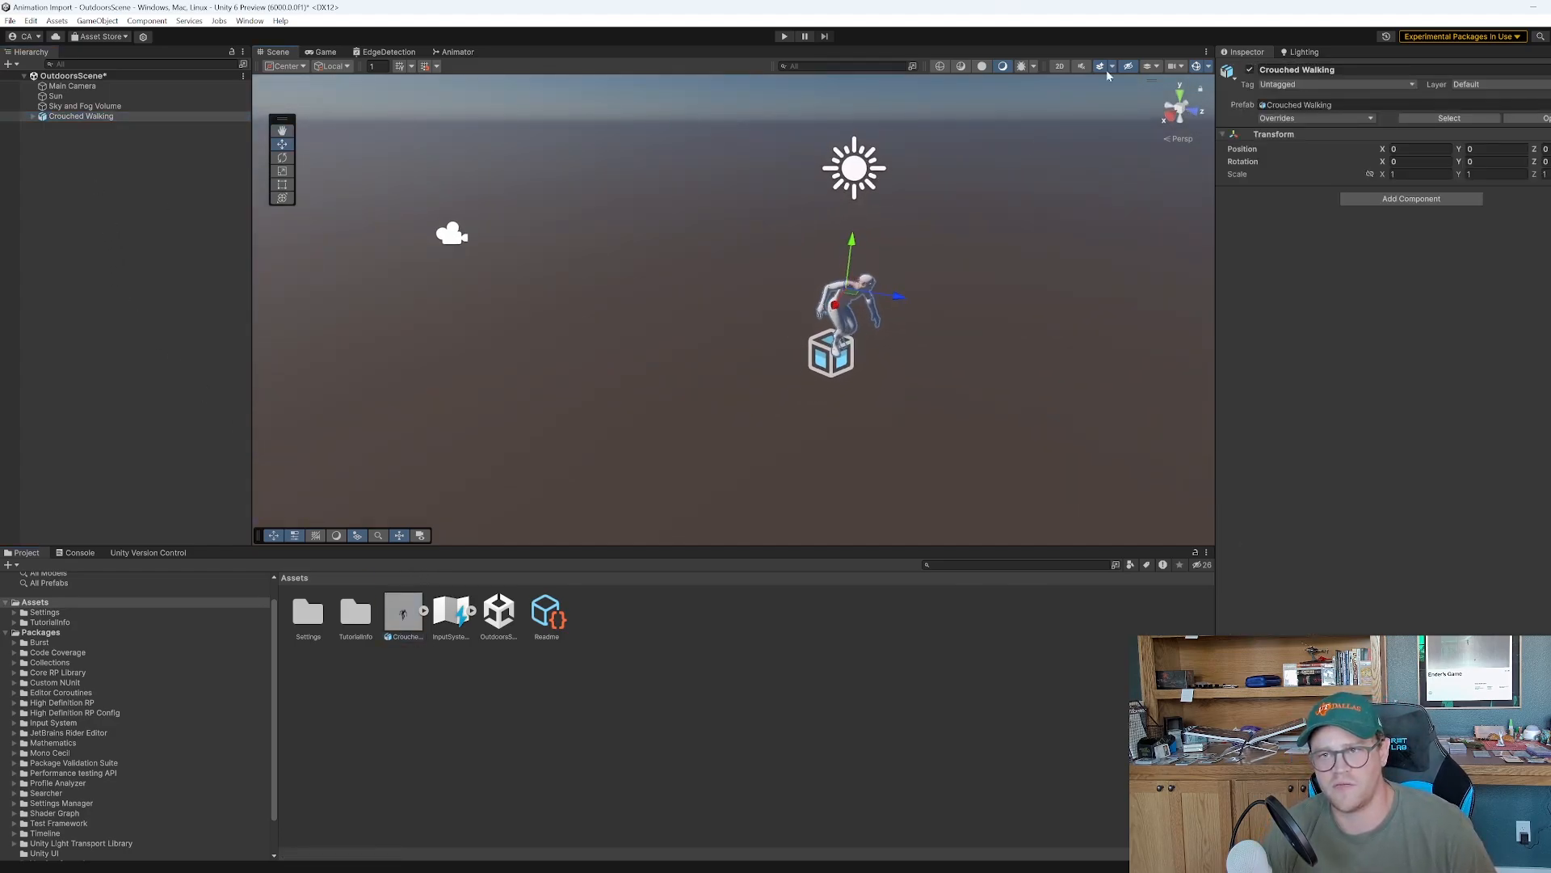
Turn off the scene gizmos and view the Crouched Walking character up close from the front
click(1198, 68)
middle_drag(1000, 241, 841, 197)
alt+right_drag(841, 197, 1163, 432)
middle_drag(699, 223, 865, 324)
alt+drag(866, 324, 914, 268)
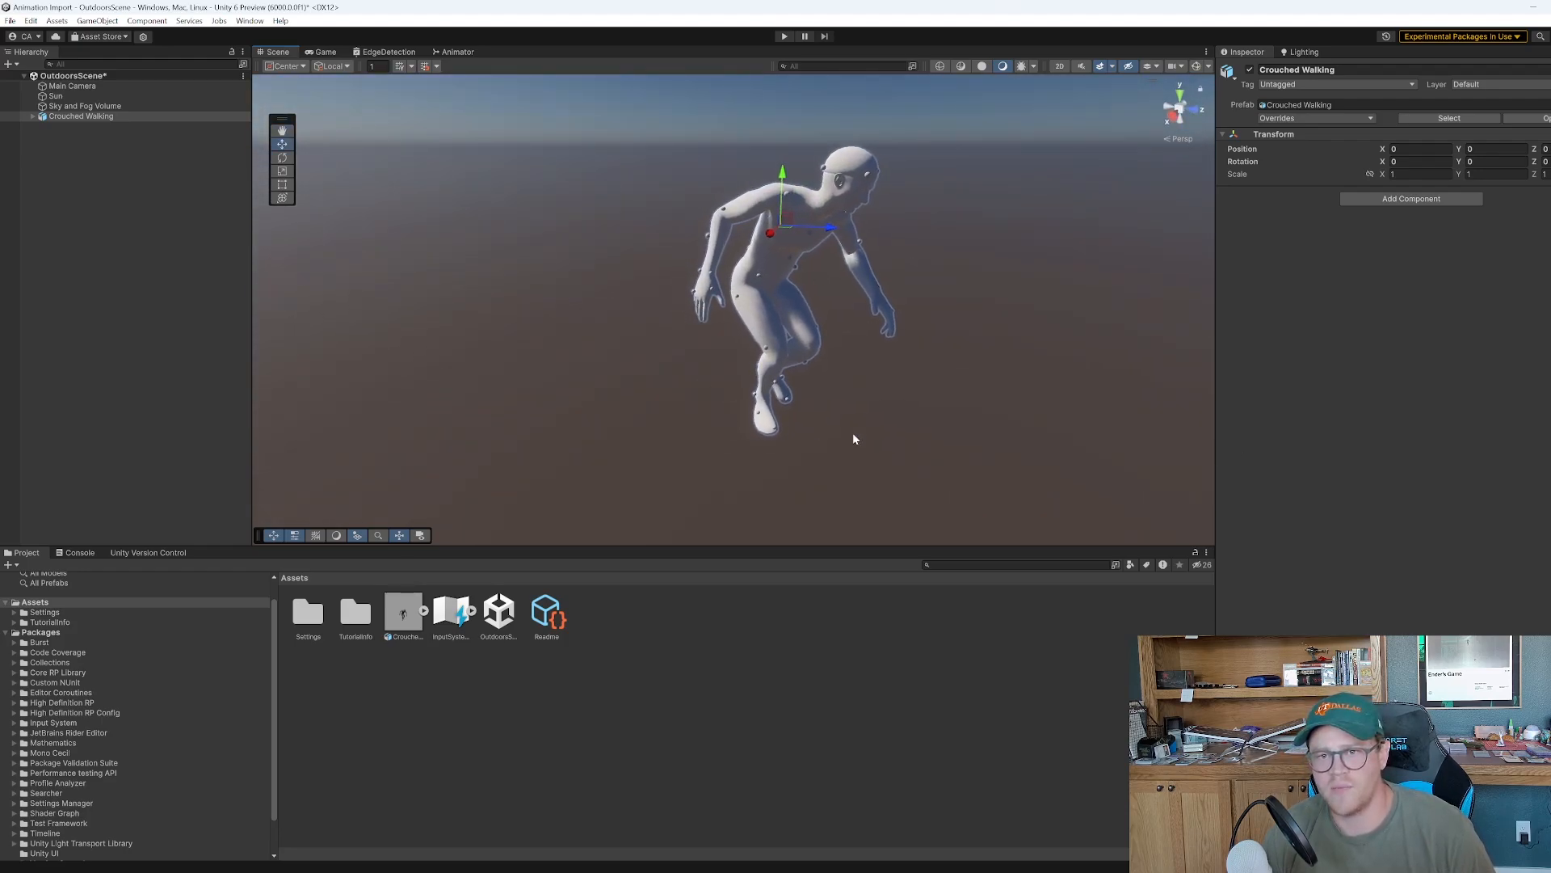
alt+drag(853, 438, 907, 254)
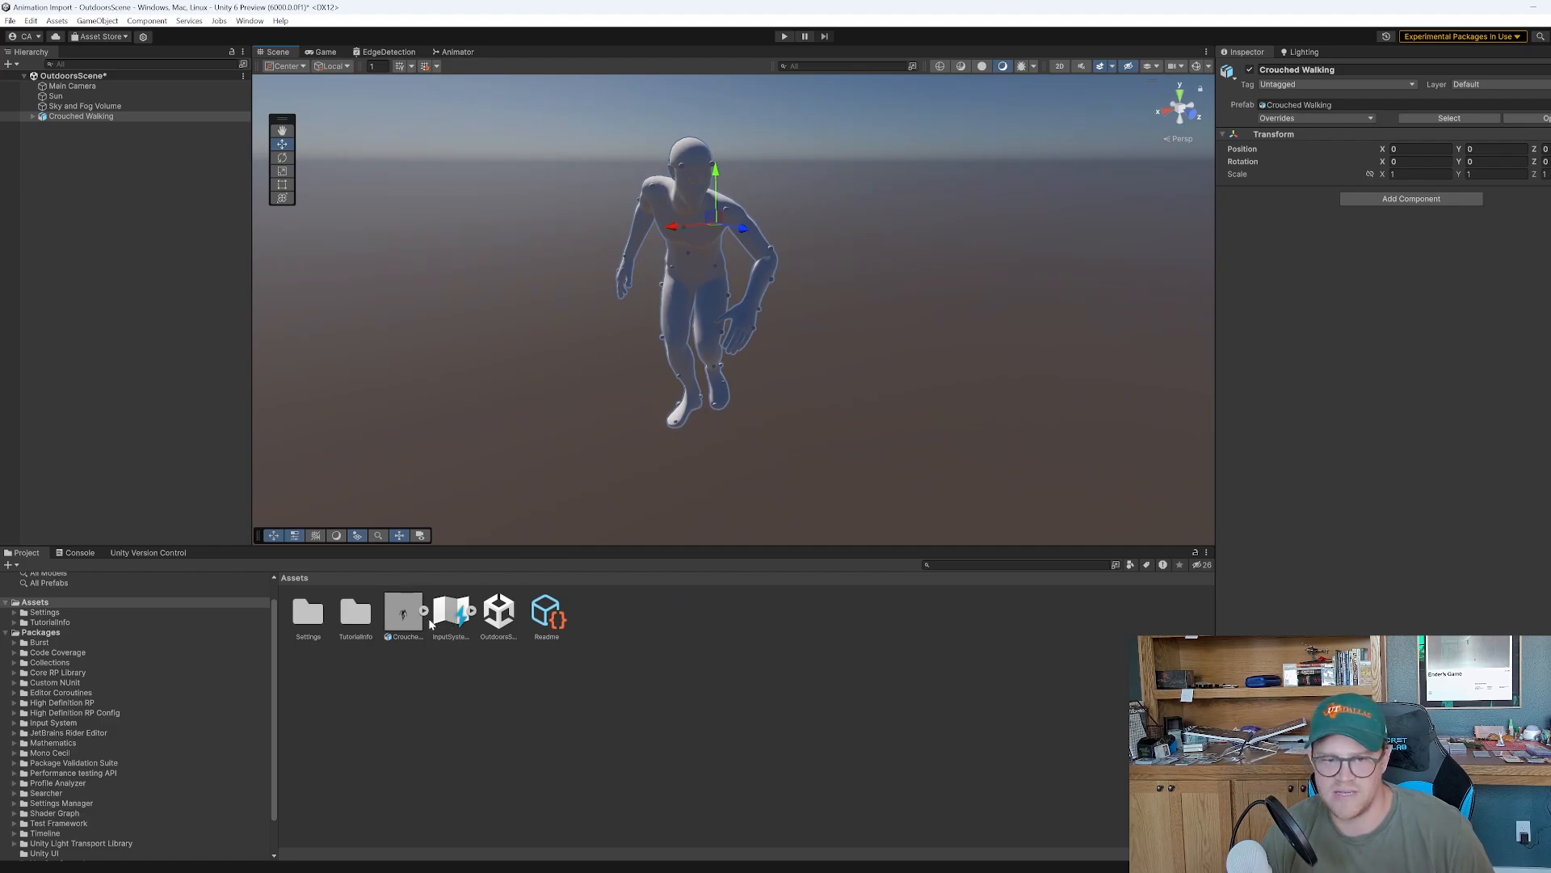
Inspect the Crouched Walking import settings and its embedded eyes, brows and body materials
click(404, 616)
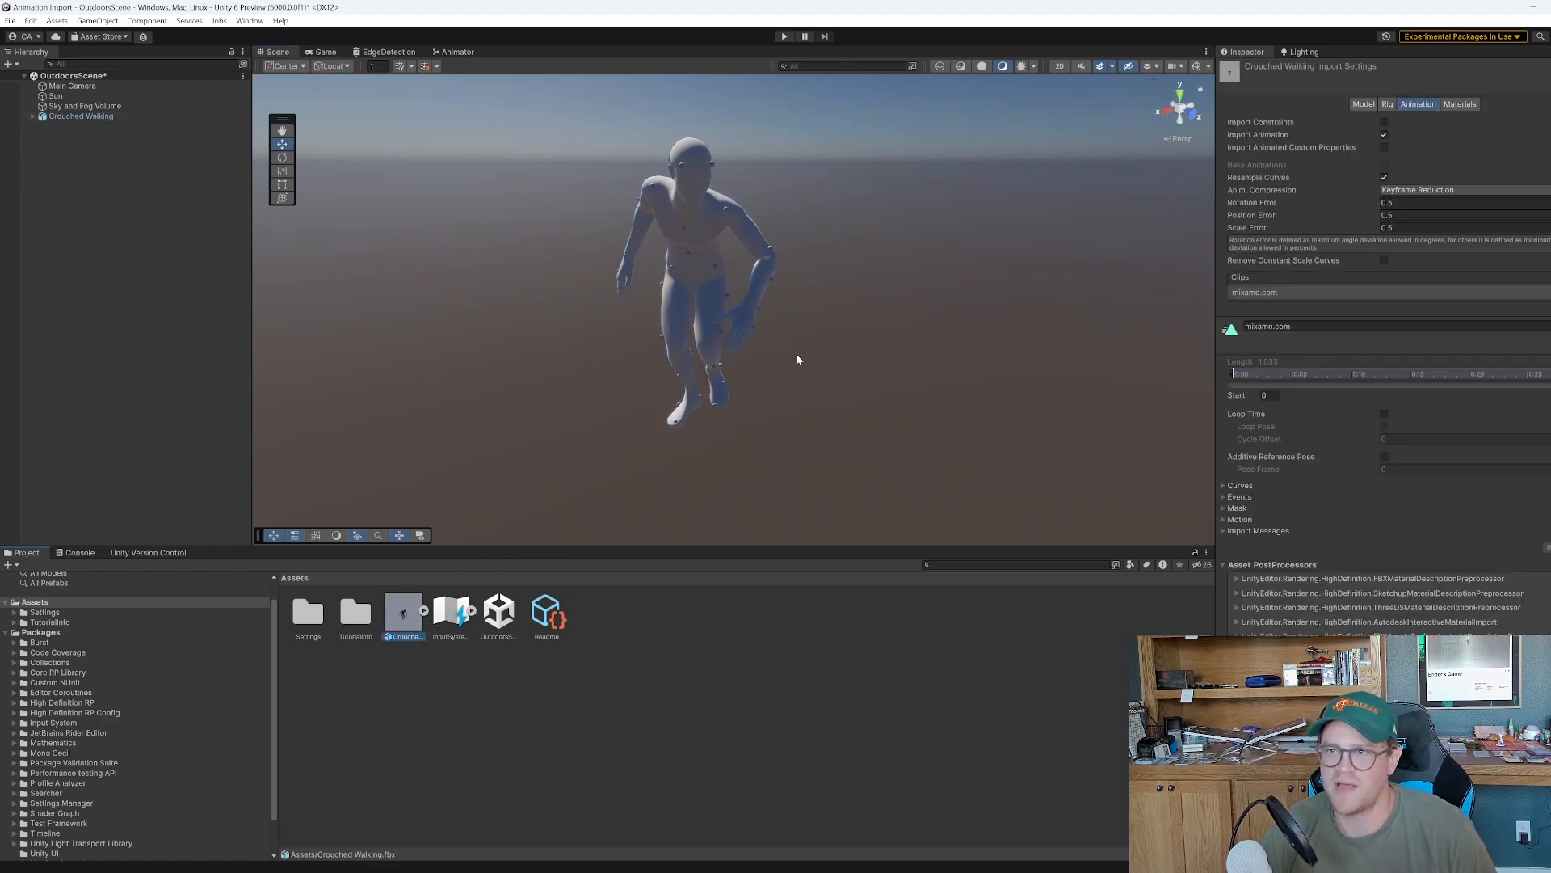
click(424, 612)
click(545, 614)
click(499, 614)
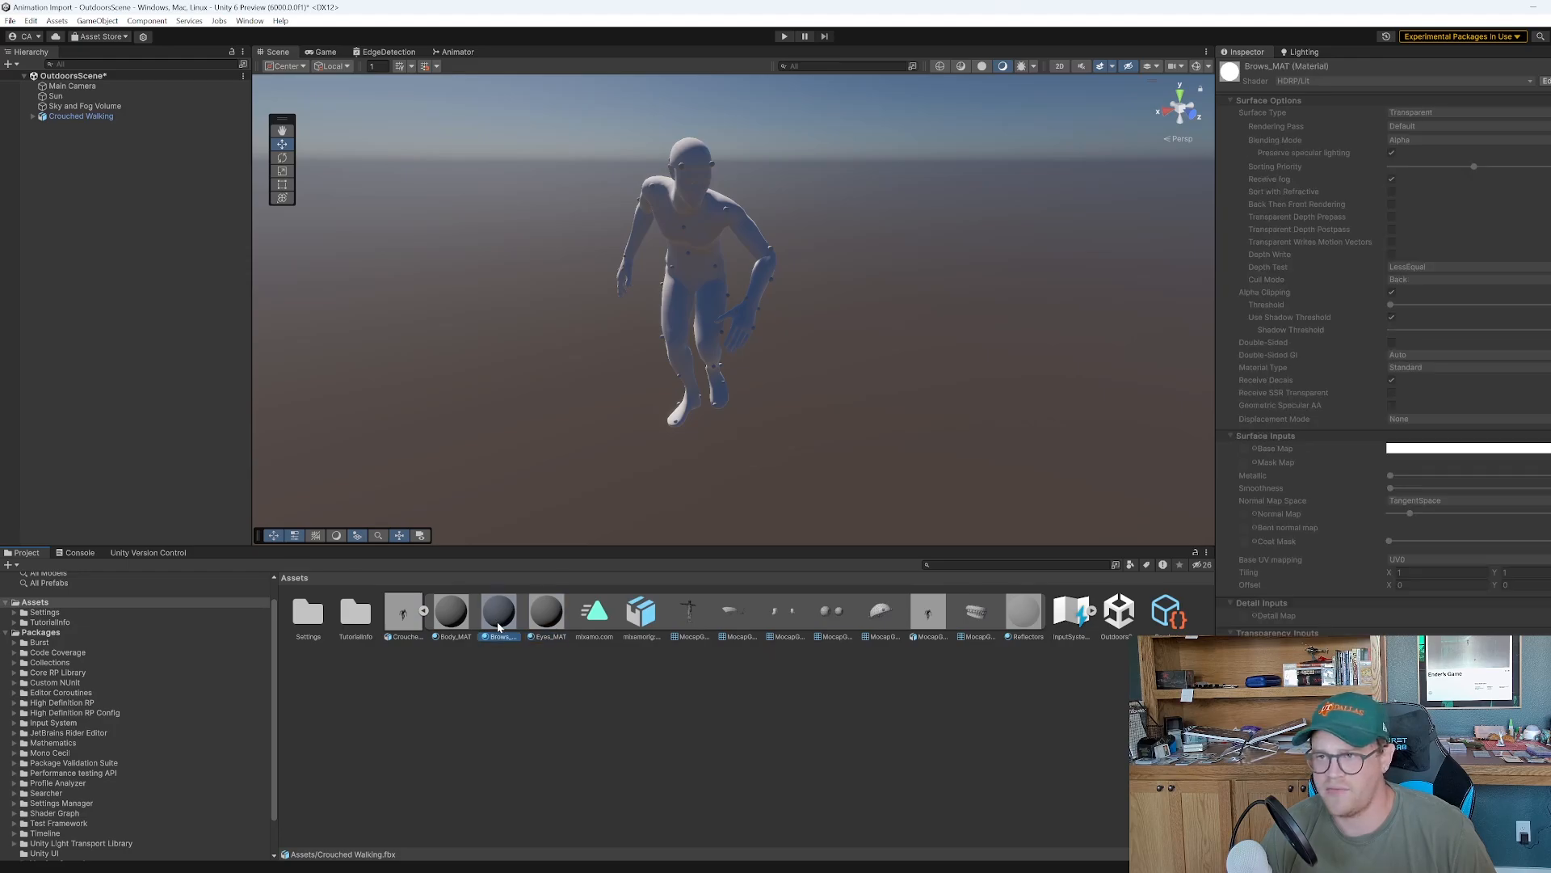
click(451, 615)
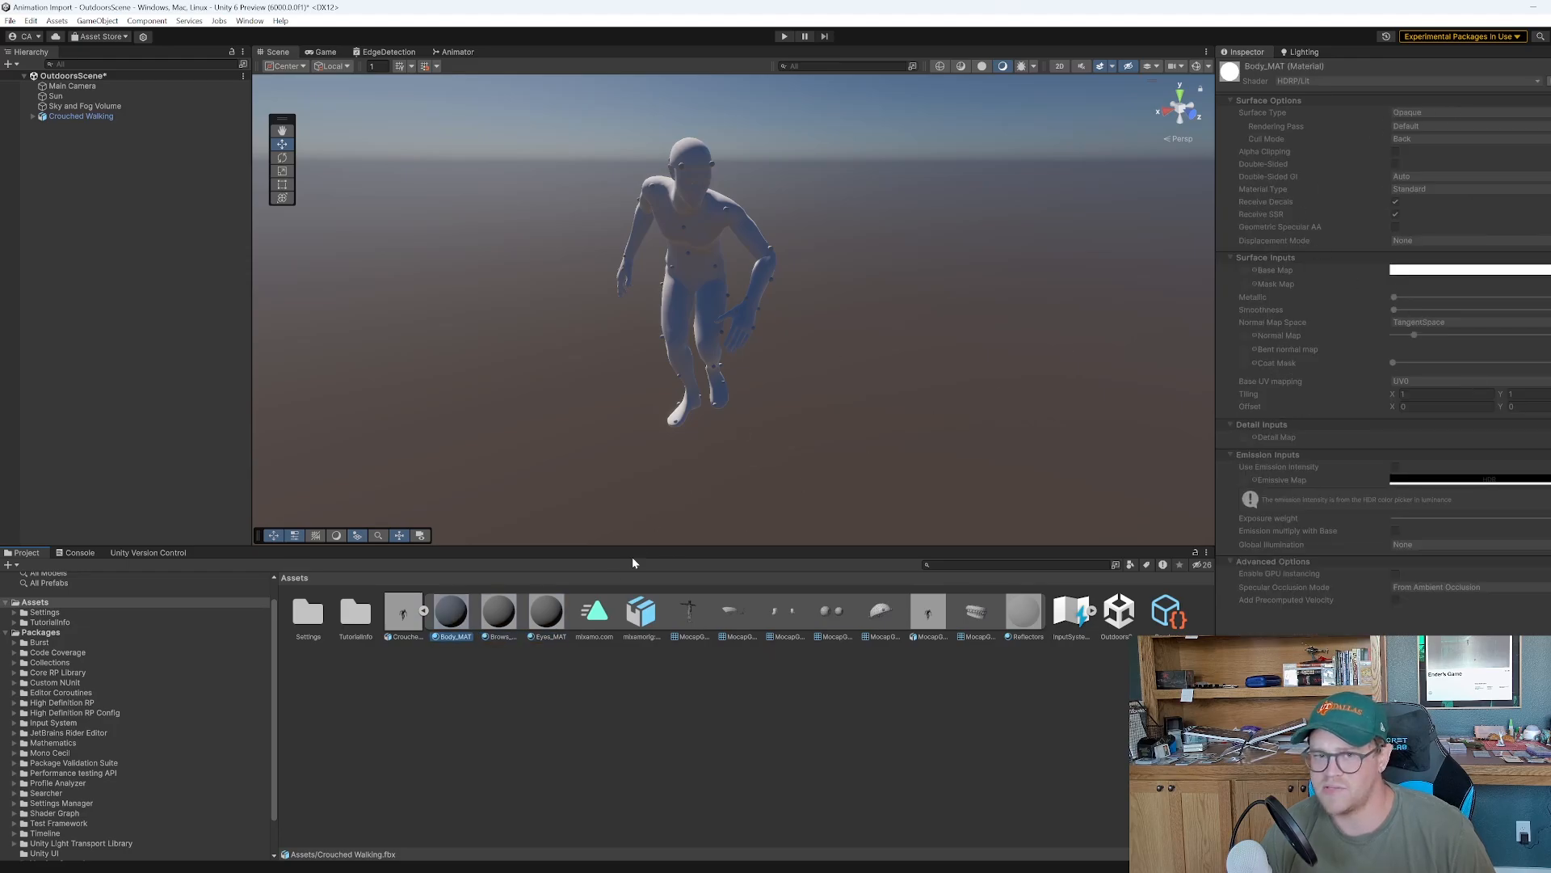
Extract the Crouched Walking model's embedded textures into the project's Assets folder
click(403, 614)
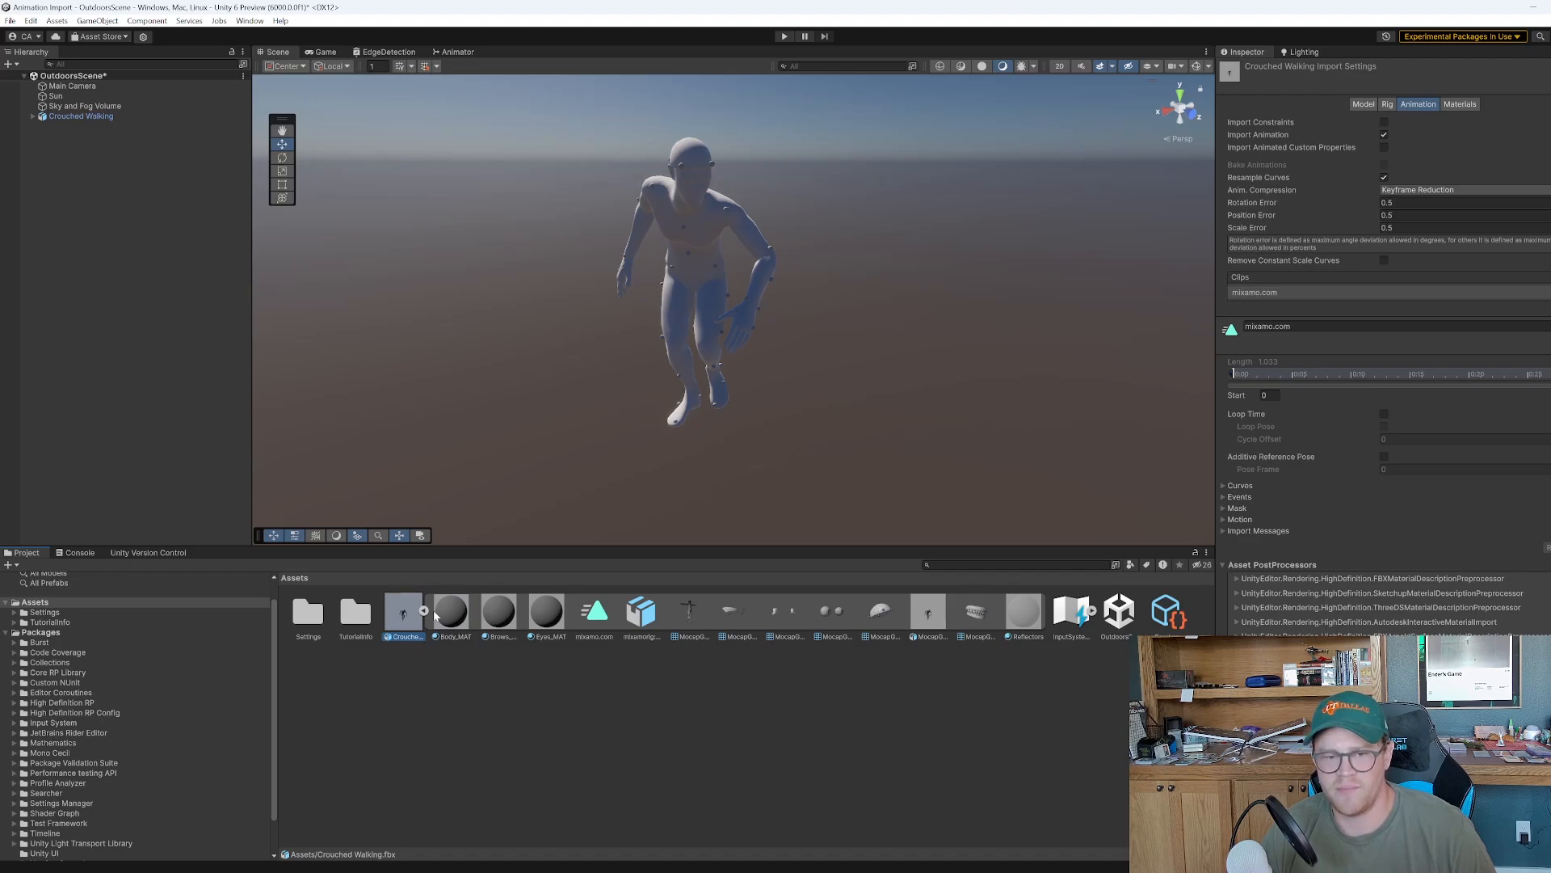
click(1459, 103)
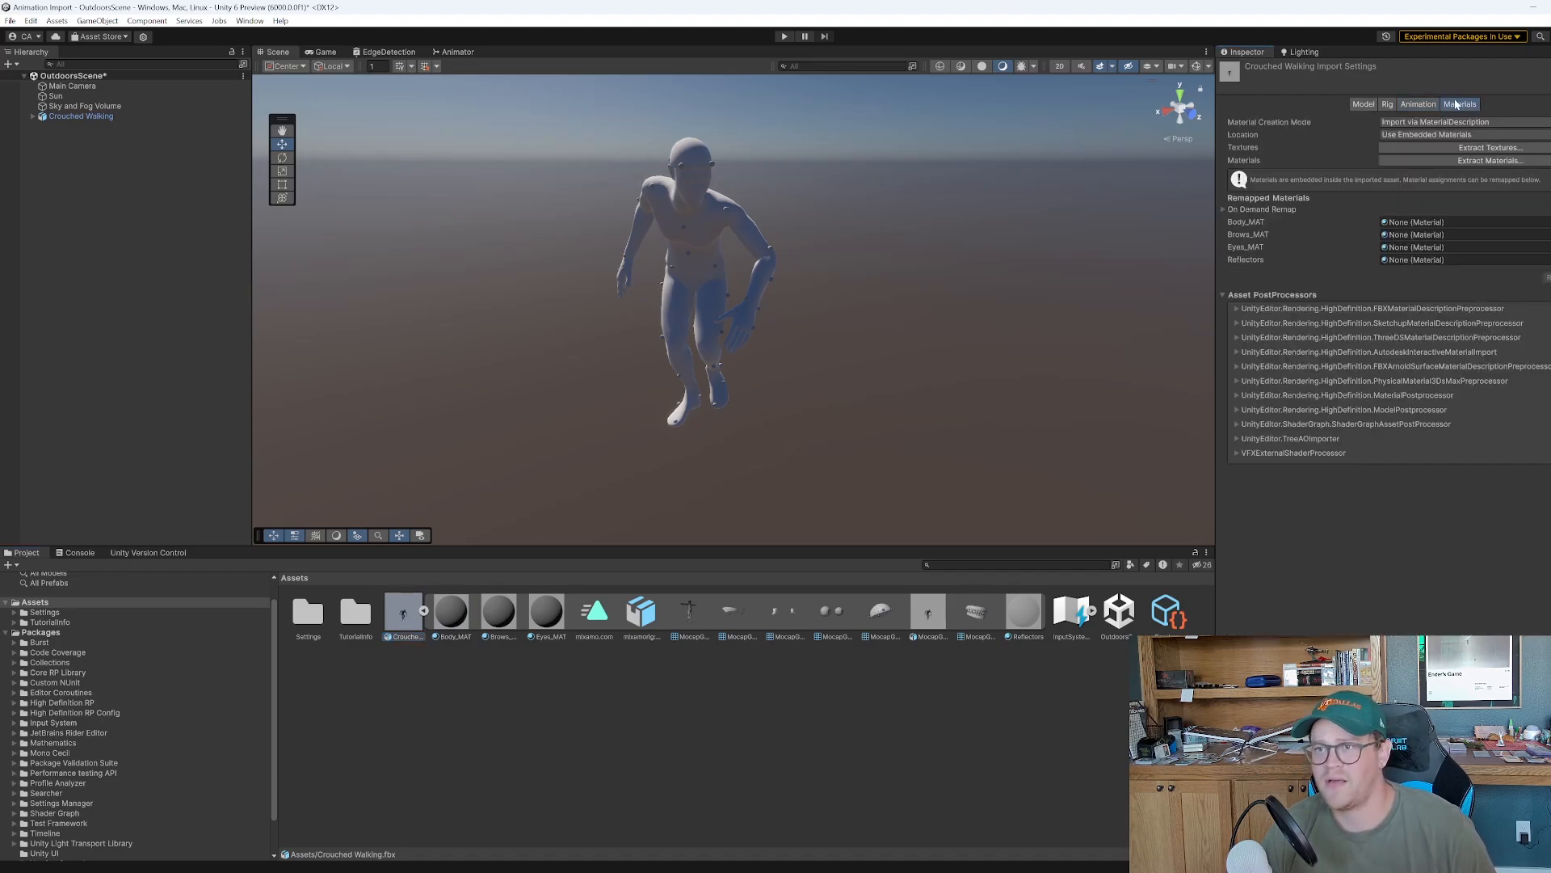
click(1487, 149)
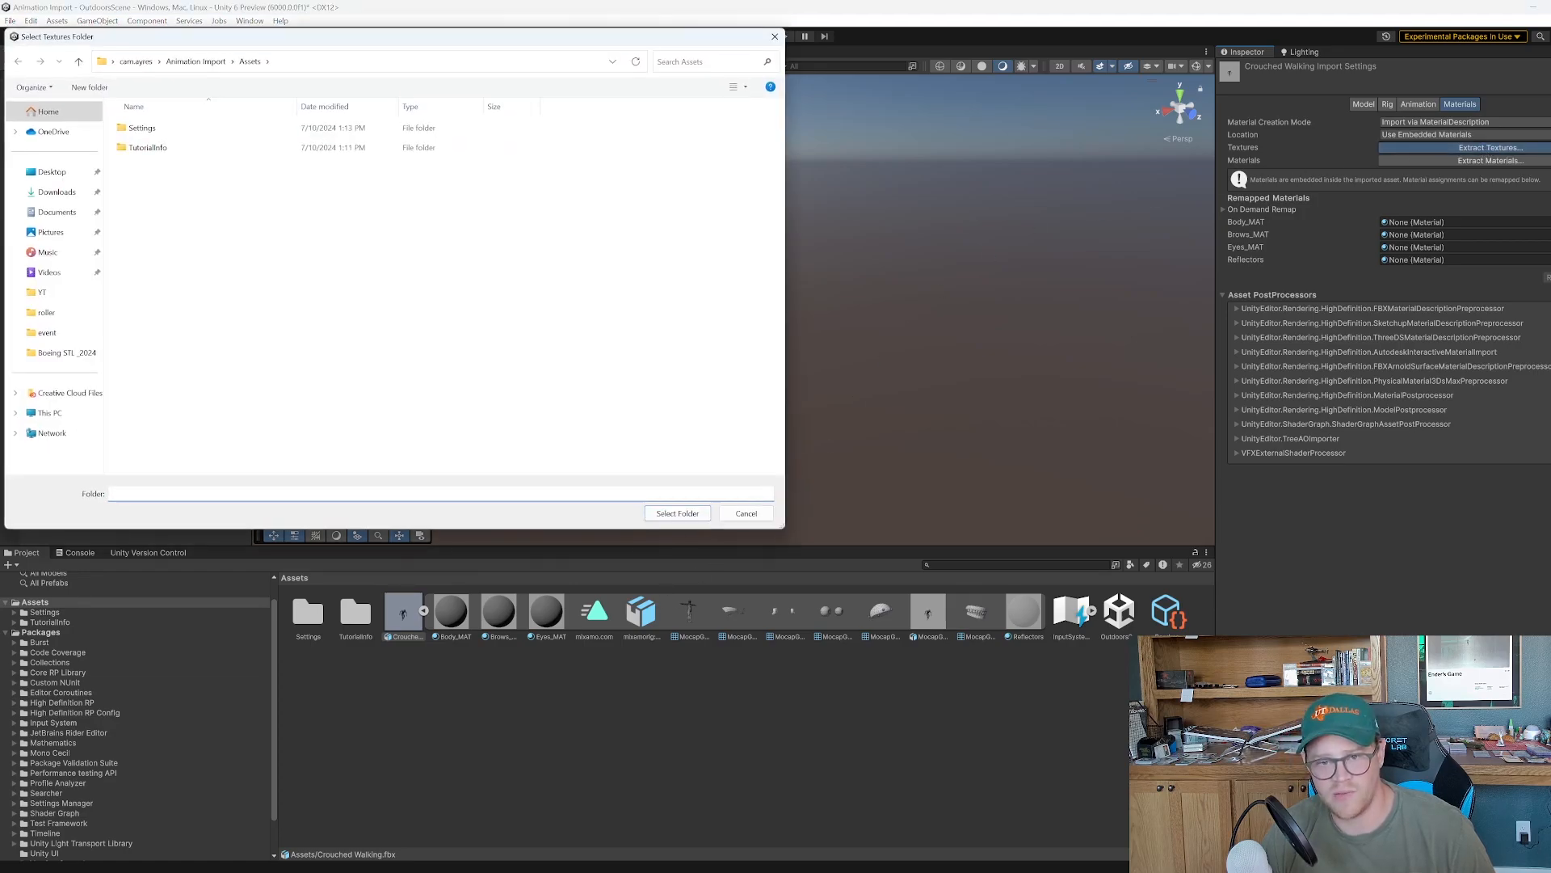
click(677, 514)
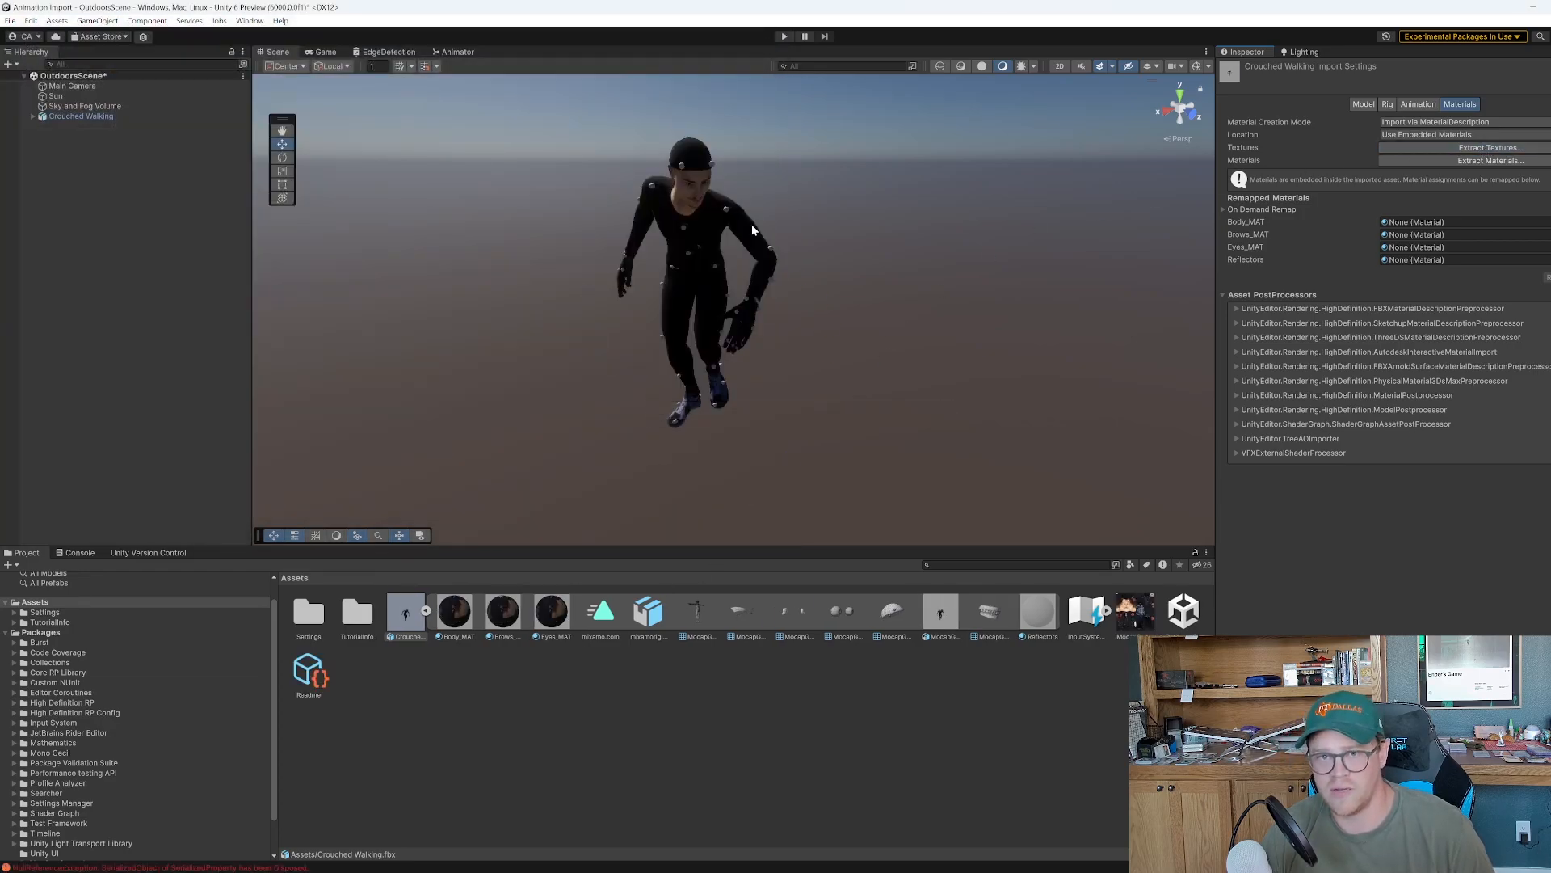
Examine the textured character in the scene and check its Eyes_MAT, Brows_MAT and Body_MAT materials
alt+drag(814, 305, 855, 286)
middle_drag(855, 285, 885, 324)
alt+drag(791, 369, 784, 321)
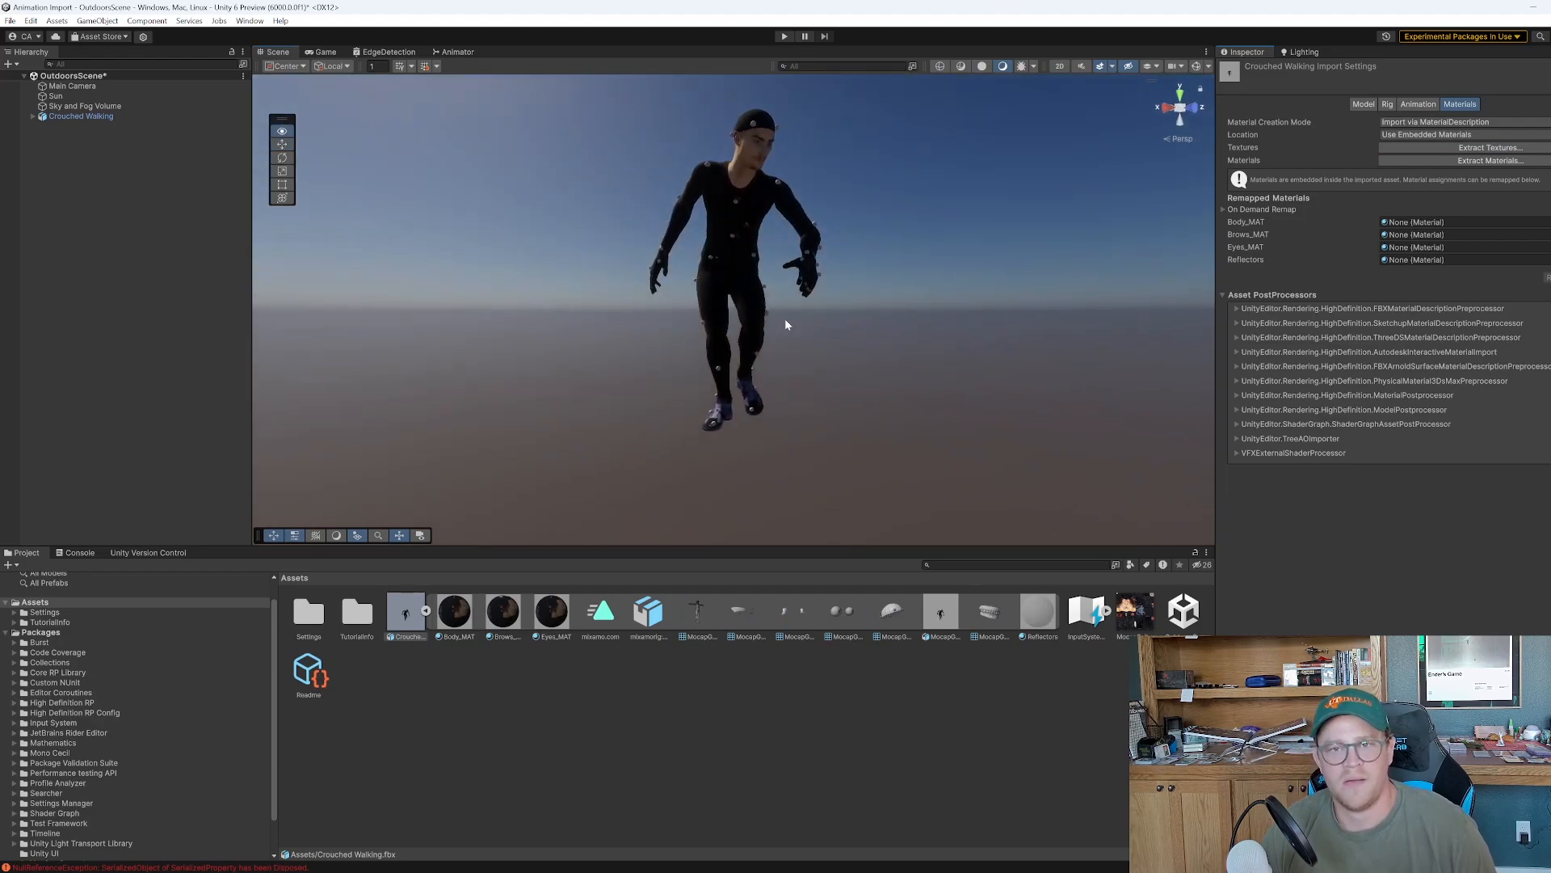
middle_drag(784, 320, 842, 371)
alt+right_drag(842, 372, 900, 418)
middle_drag(901, 418, 867, 369)
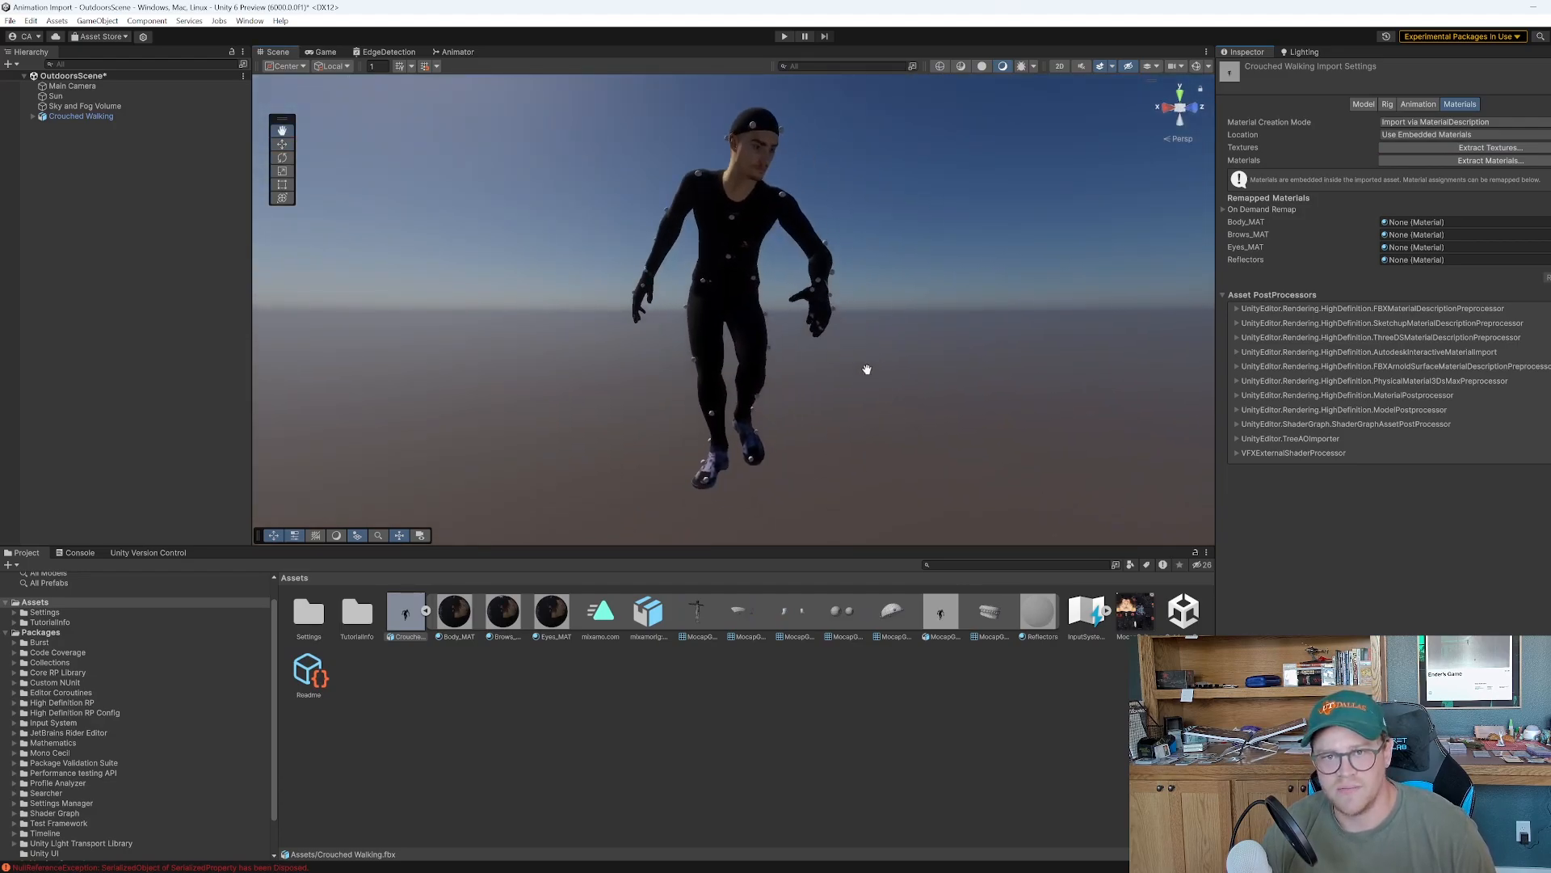
click(554, 618)
click(512, 620)
key(Left)
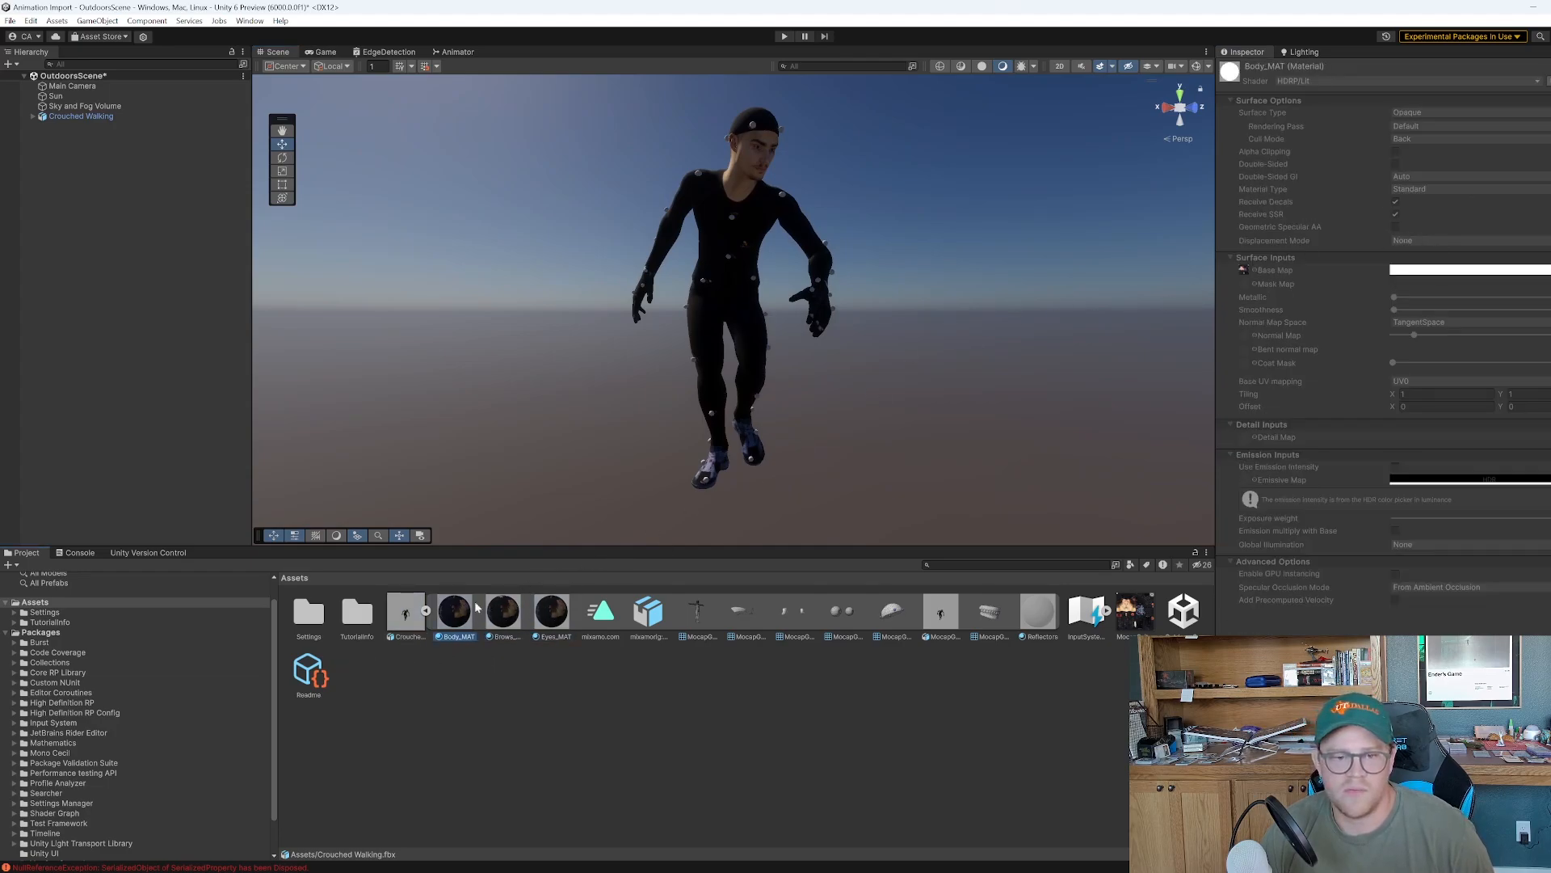
Extract the Crouched Walking model's embedded materials into the project's Assets folder
key(Left)
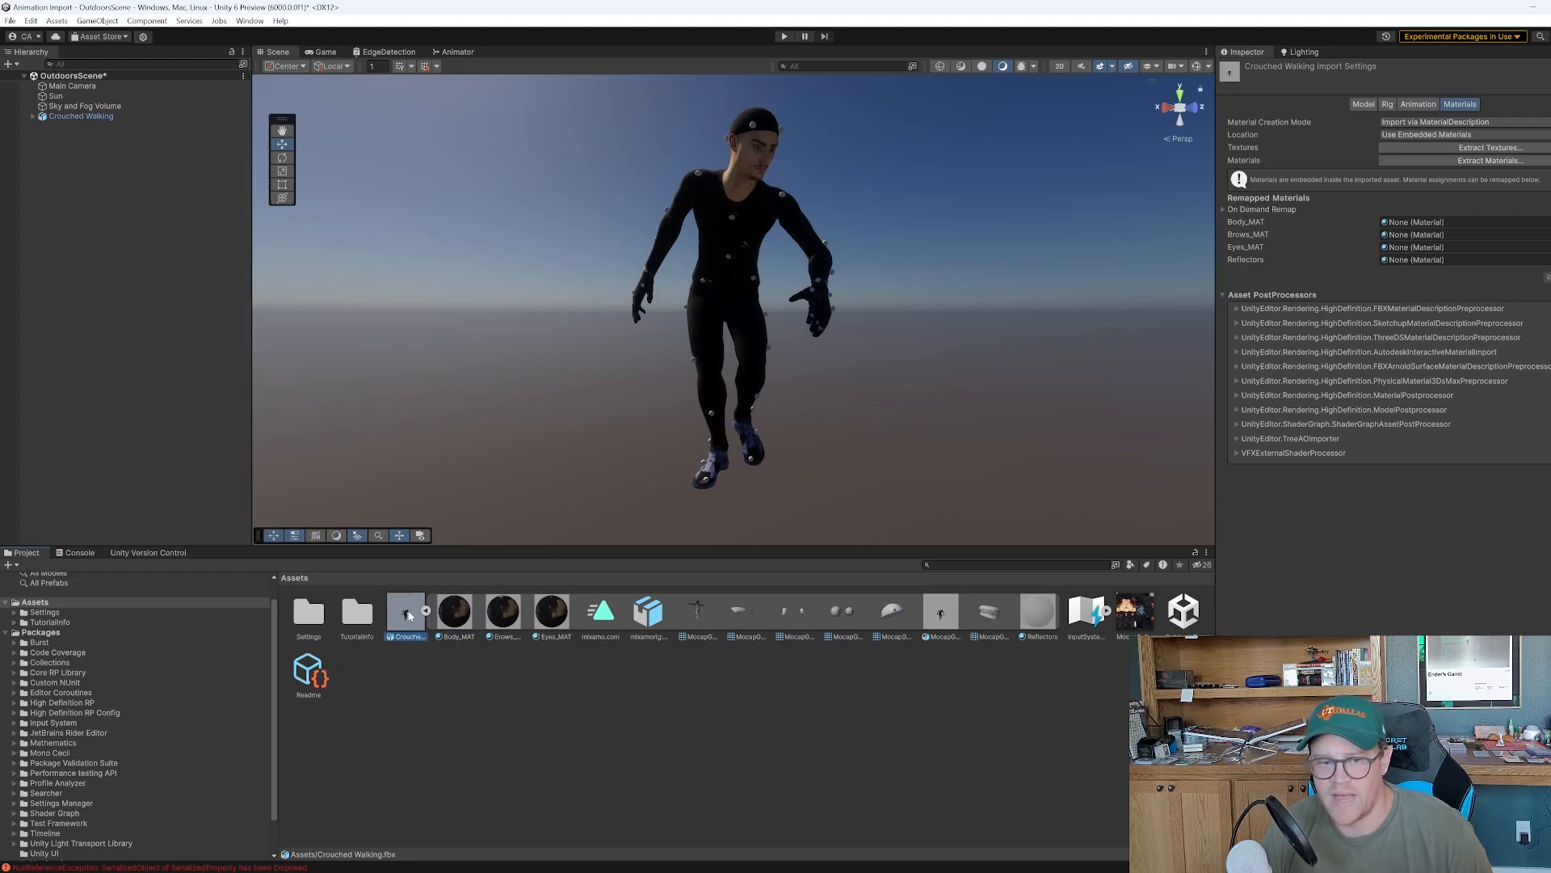
click(1493, 161)
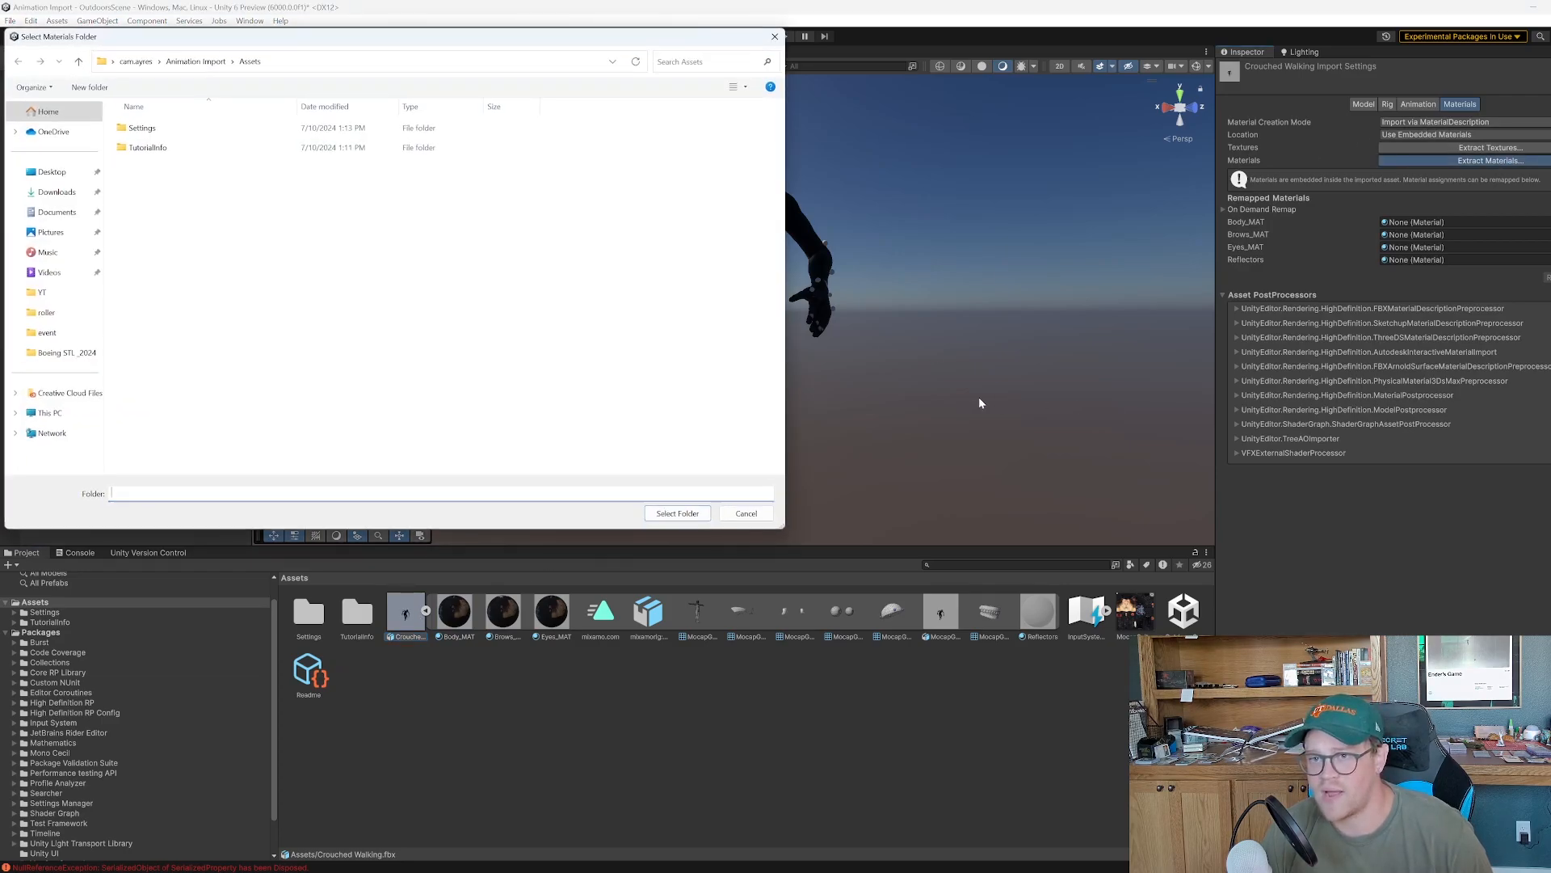
click(700, 516)
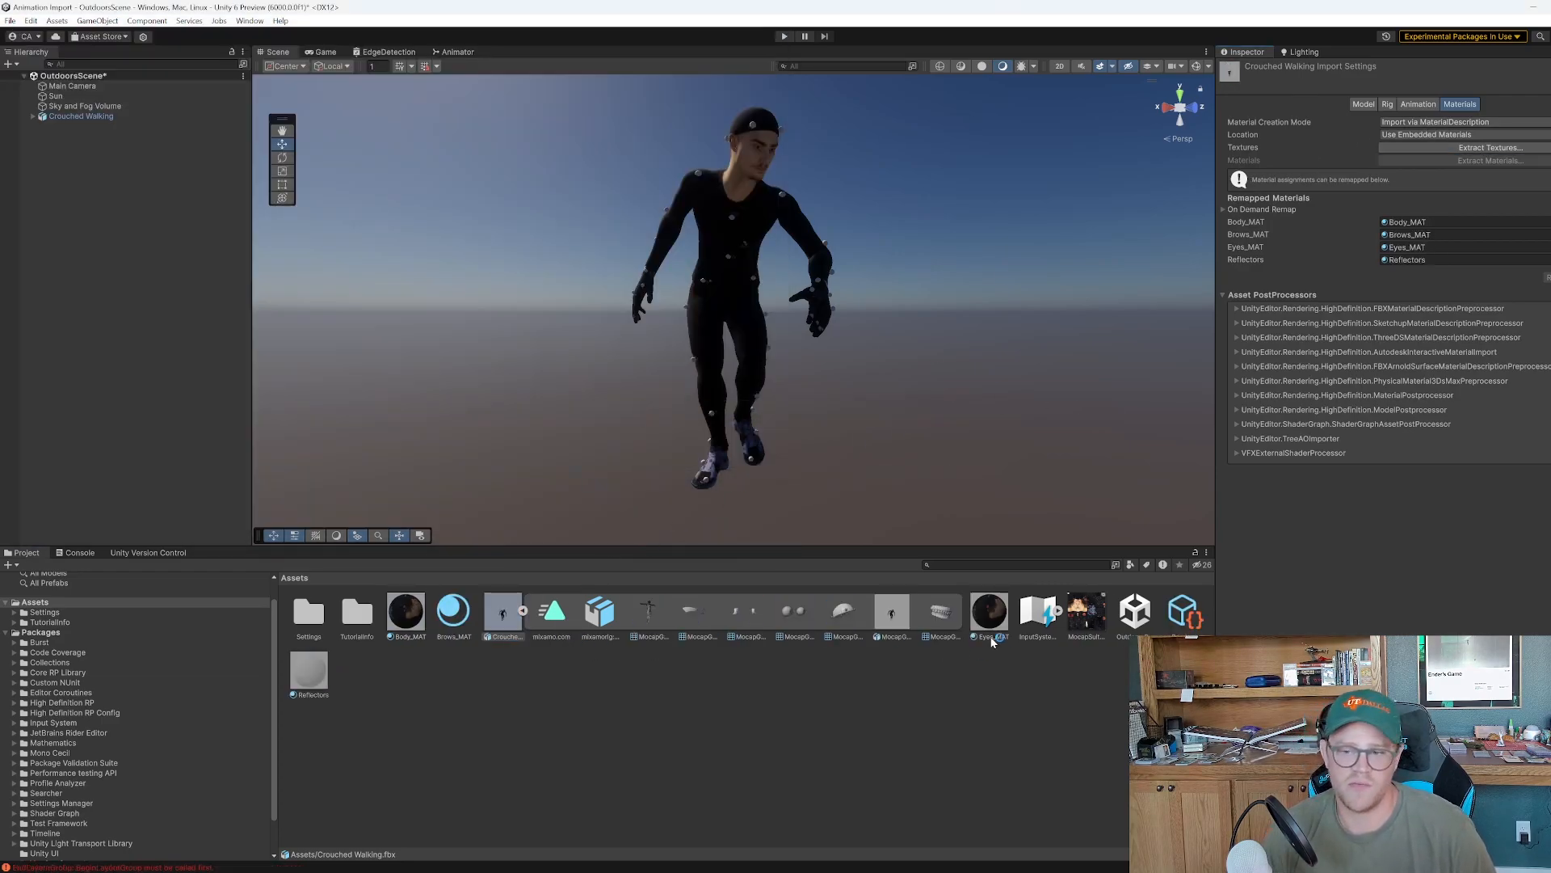
Set the Body_MAT material's base map colour to red to test it on the character
click(406, 622)
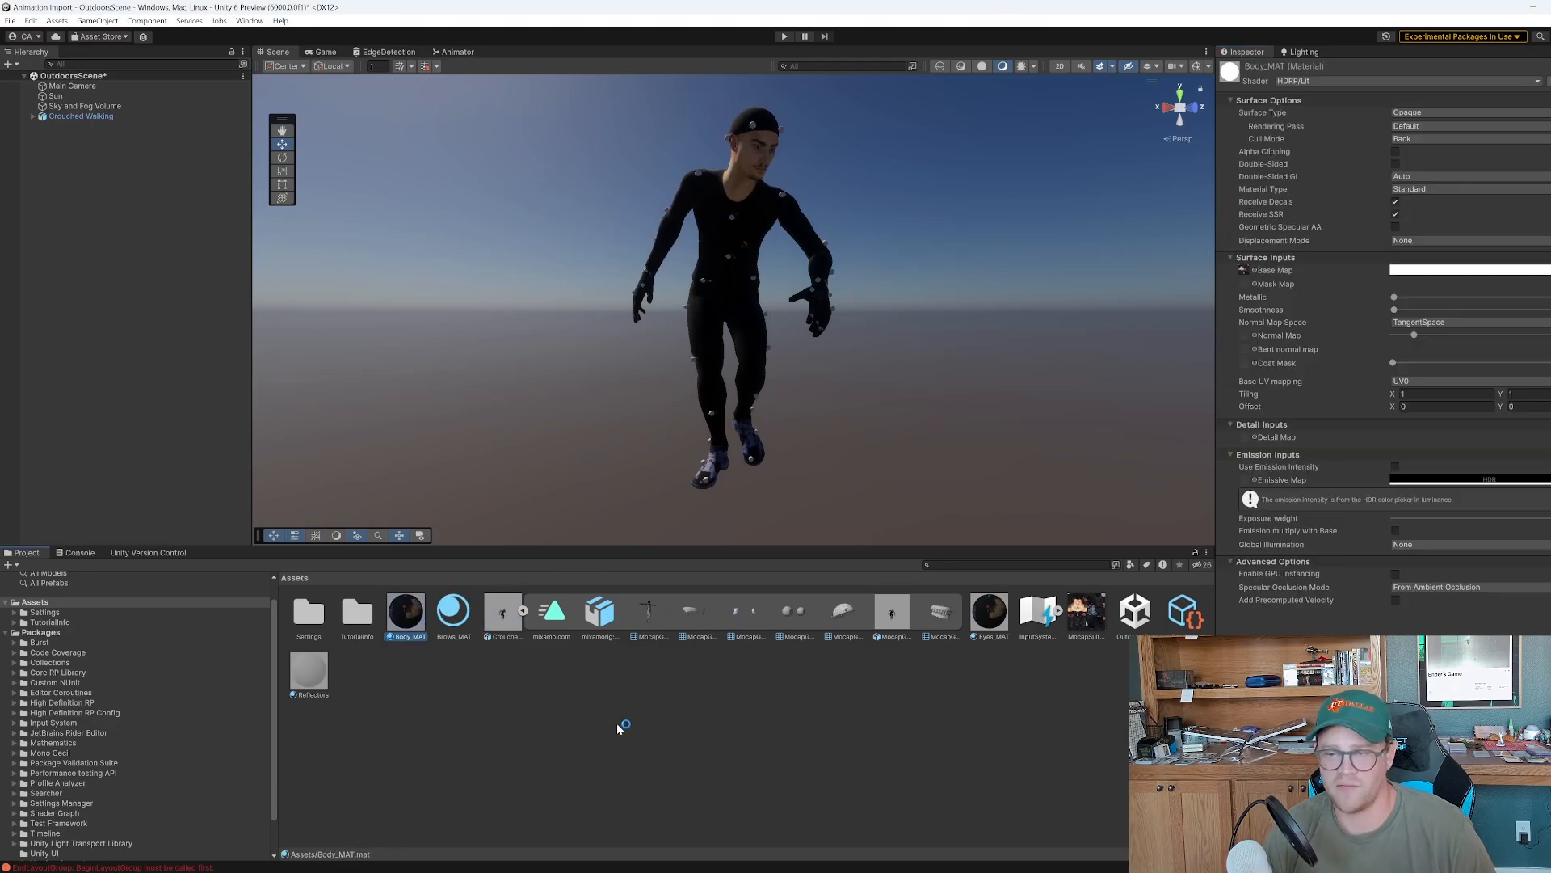
click(1436, 273)
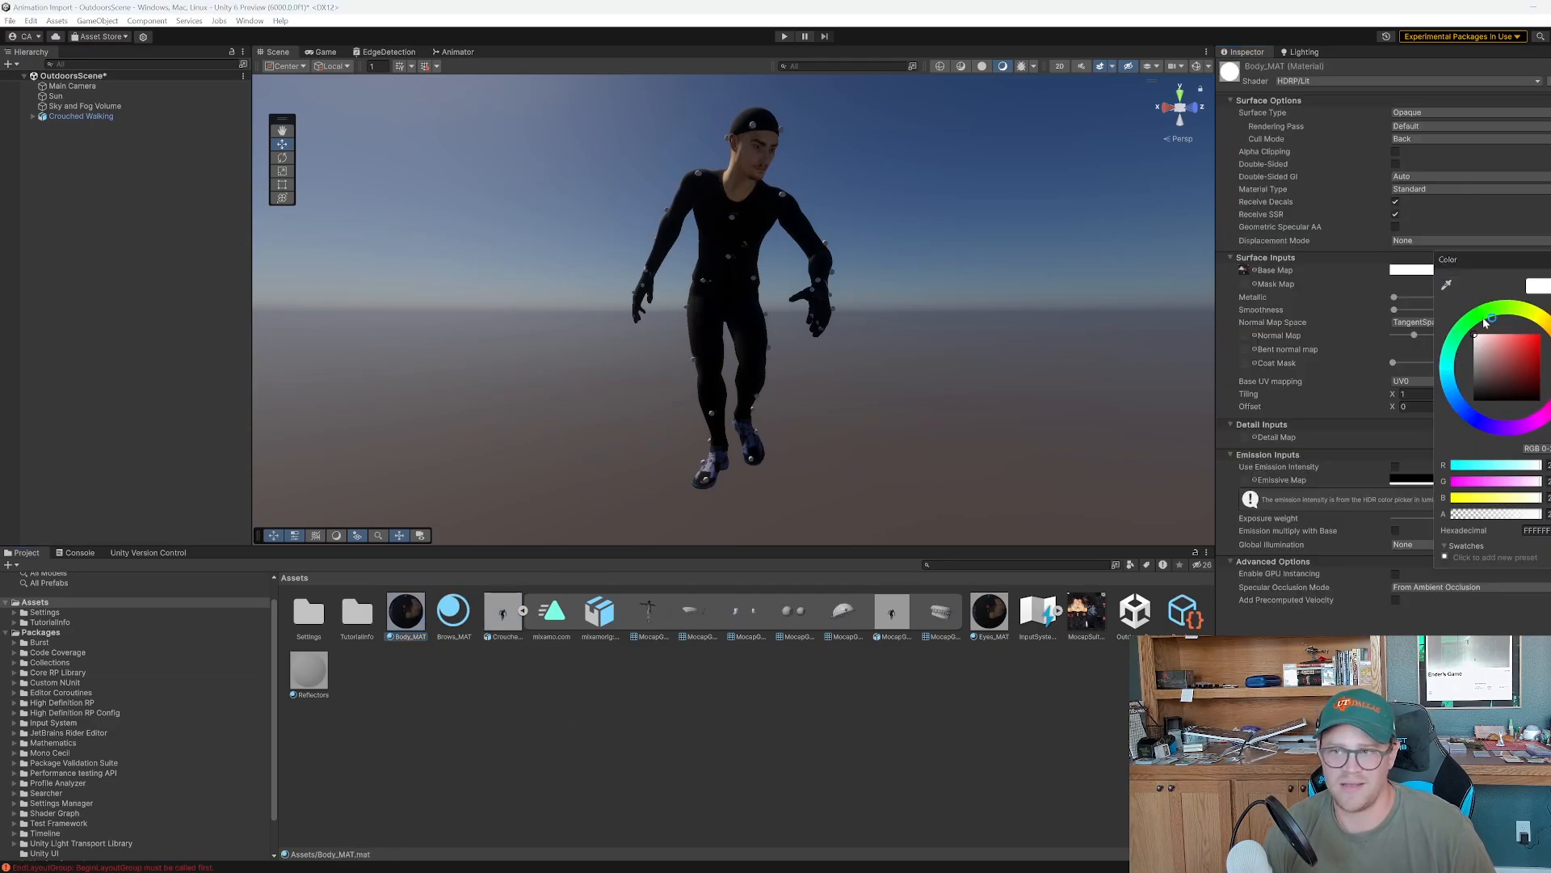
click(1539, 334)
alt+drag(870, 265, 856, 279)
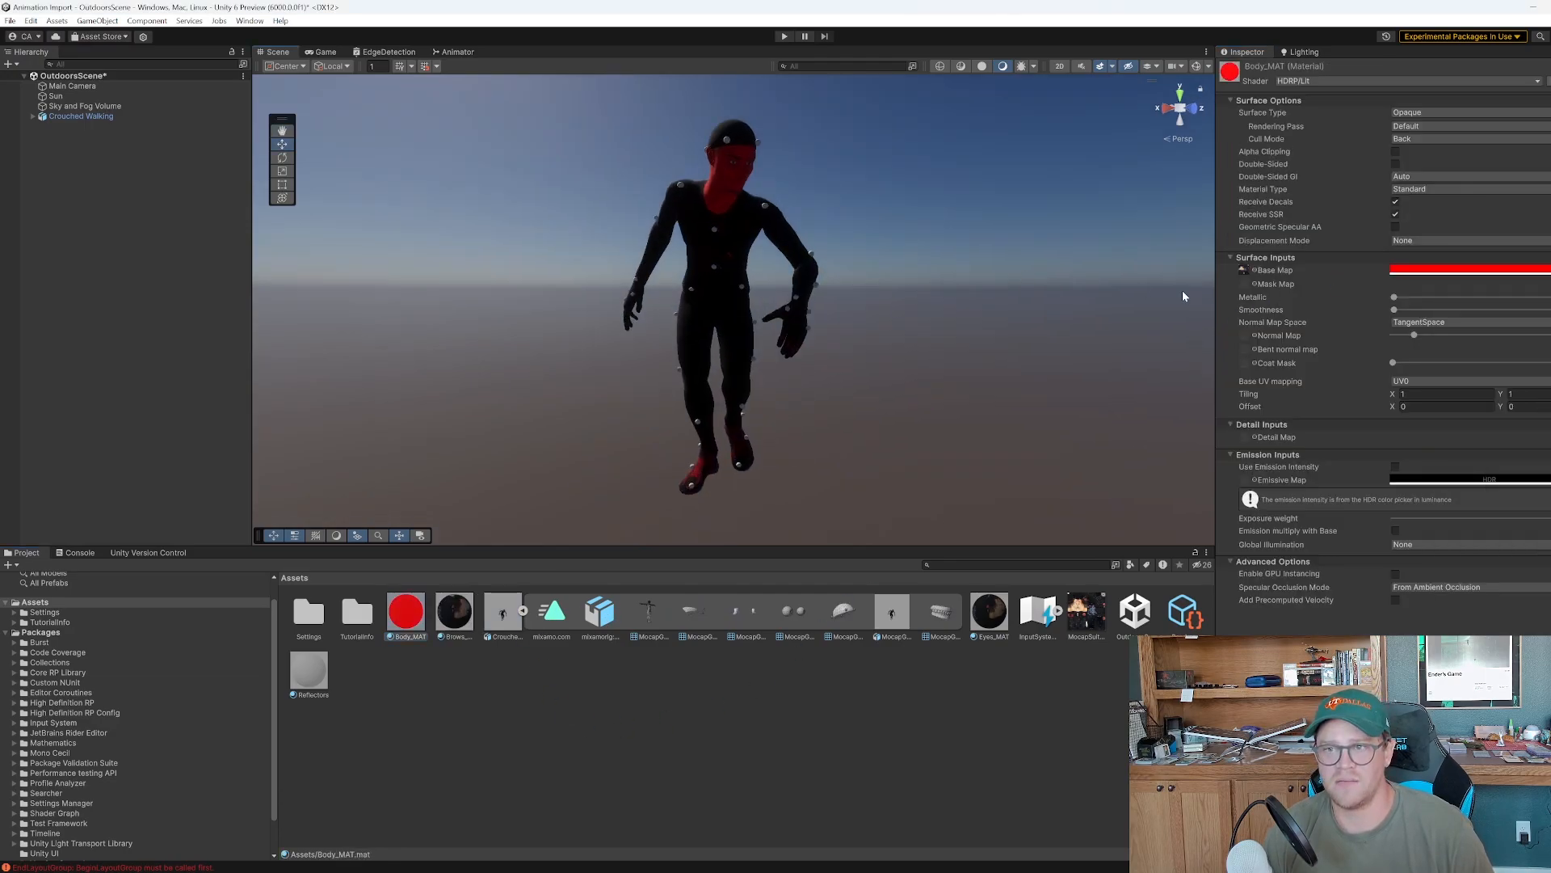
Reset the Body_MAT material's base map colour to white
click(1476, 271)
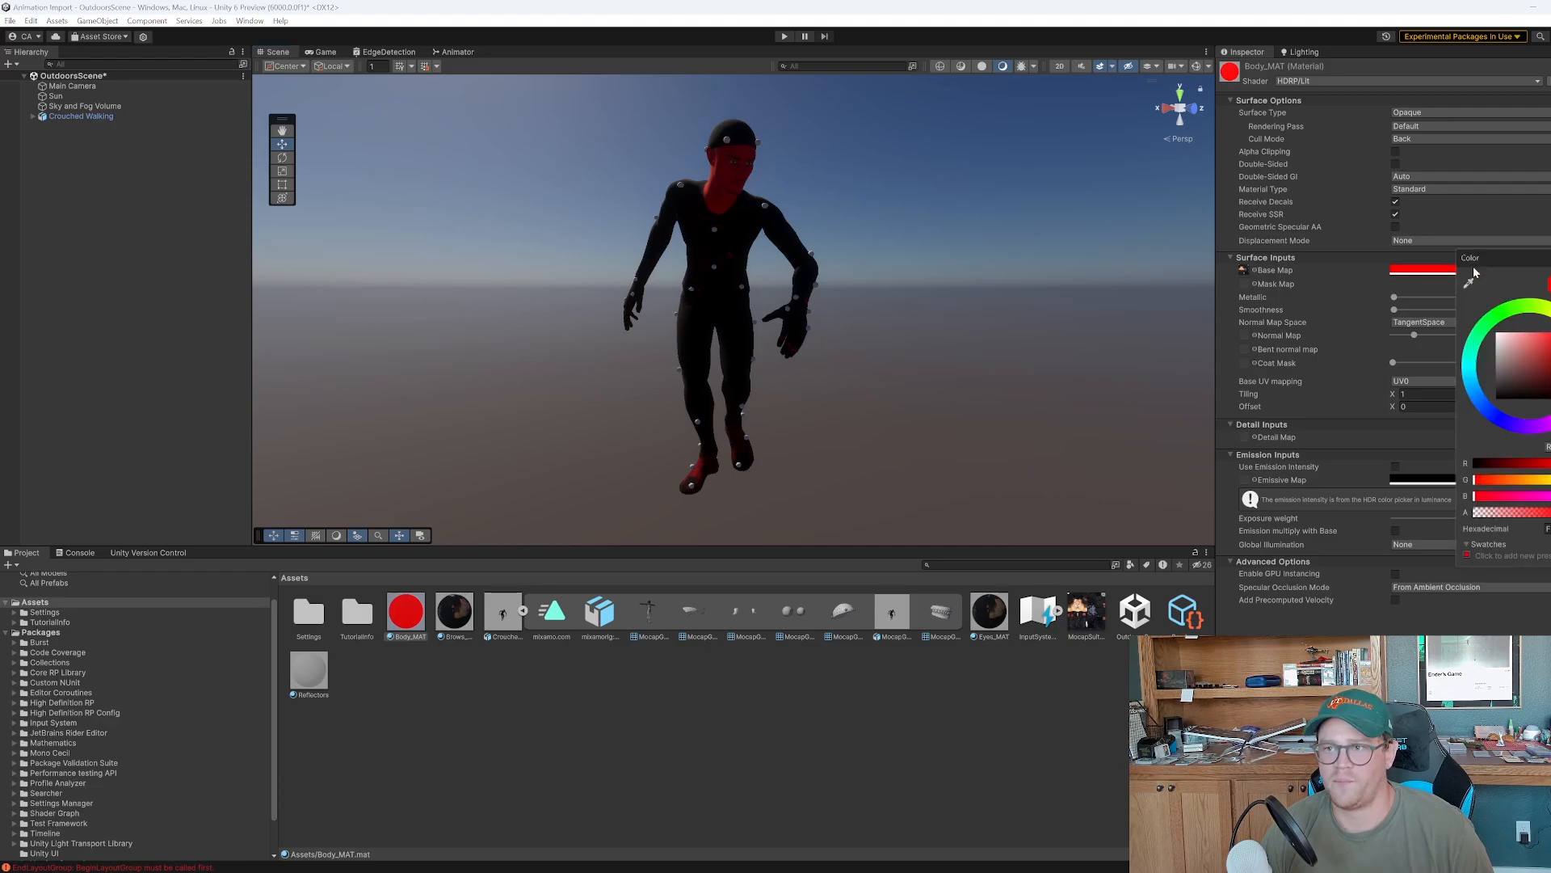
drag(1535, 366, 1496, 332)
click(1550, 258)
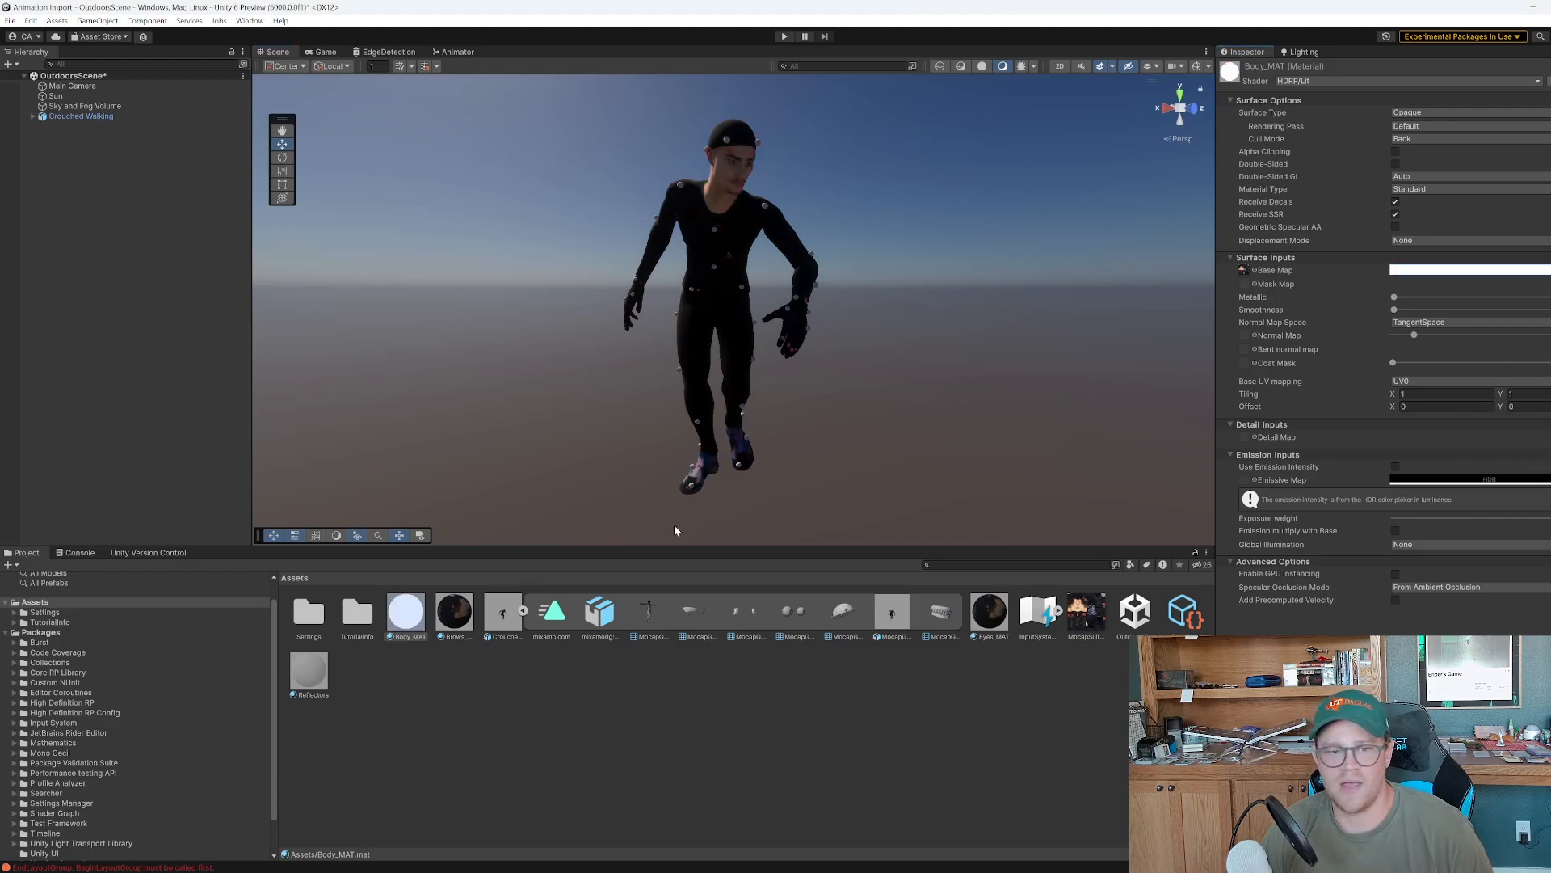
click(945, 707)
Set the Reflectors material's base map colour to green, trying red first
click(310, 670)
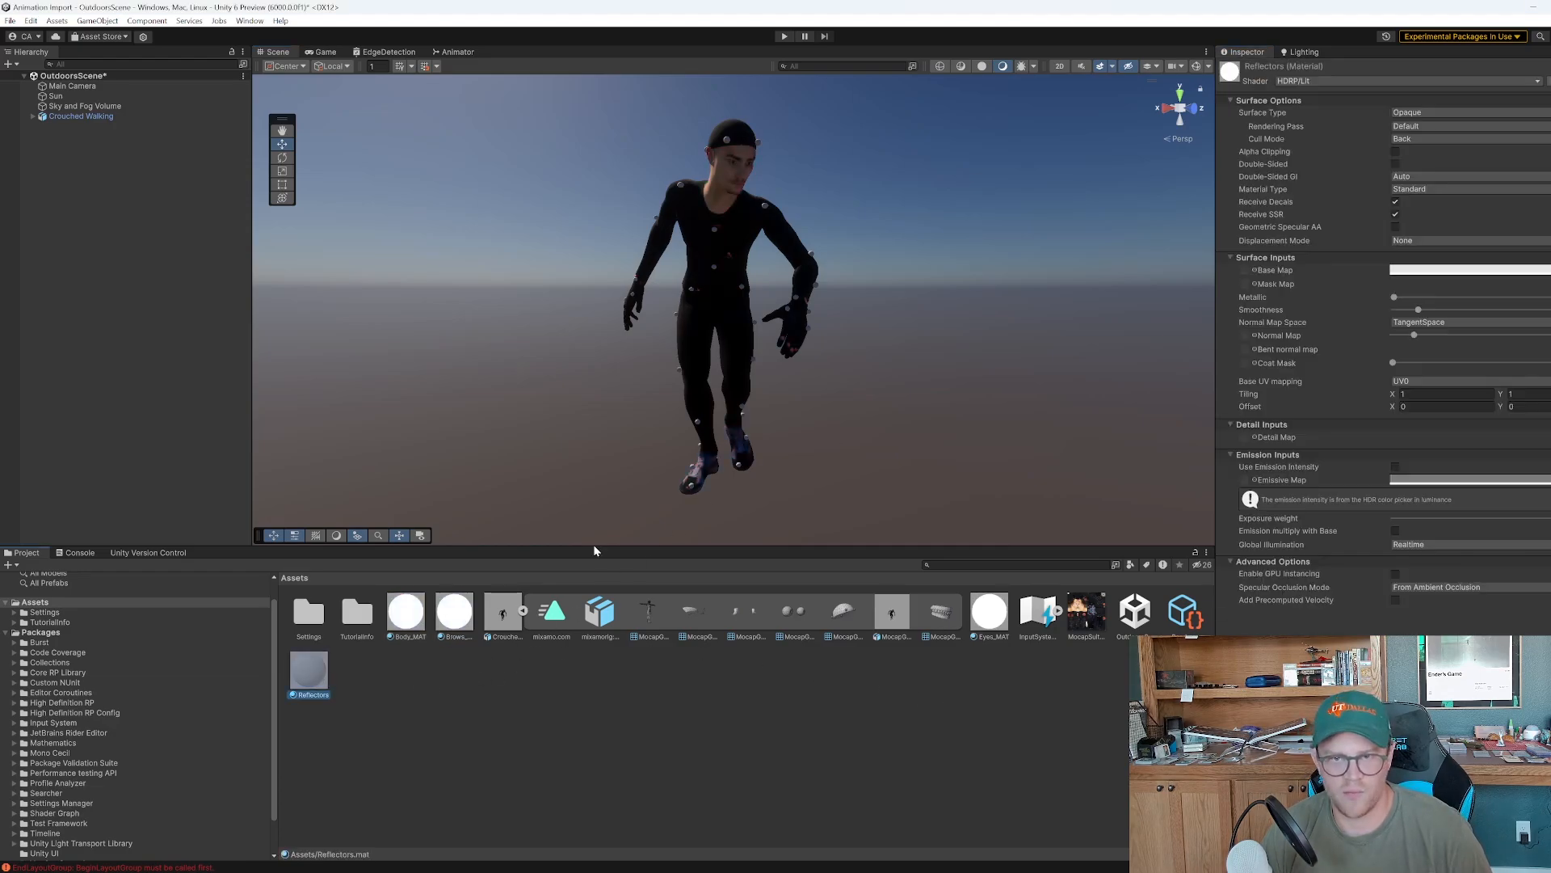
click(1446, 270)
drag(1523, 359, 1550, 323)
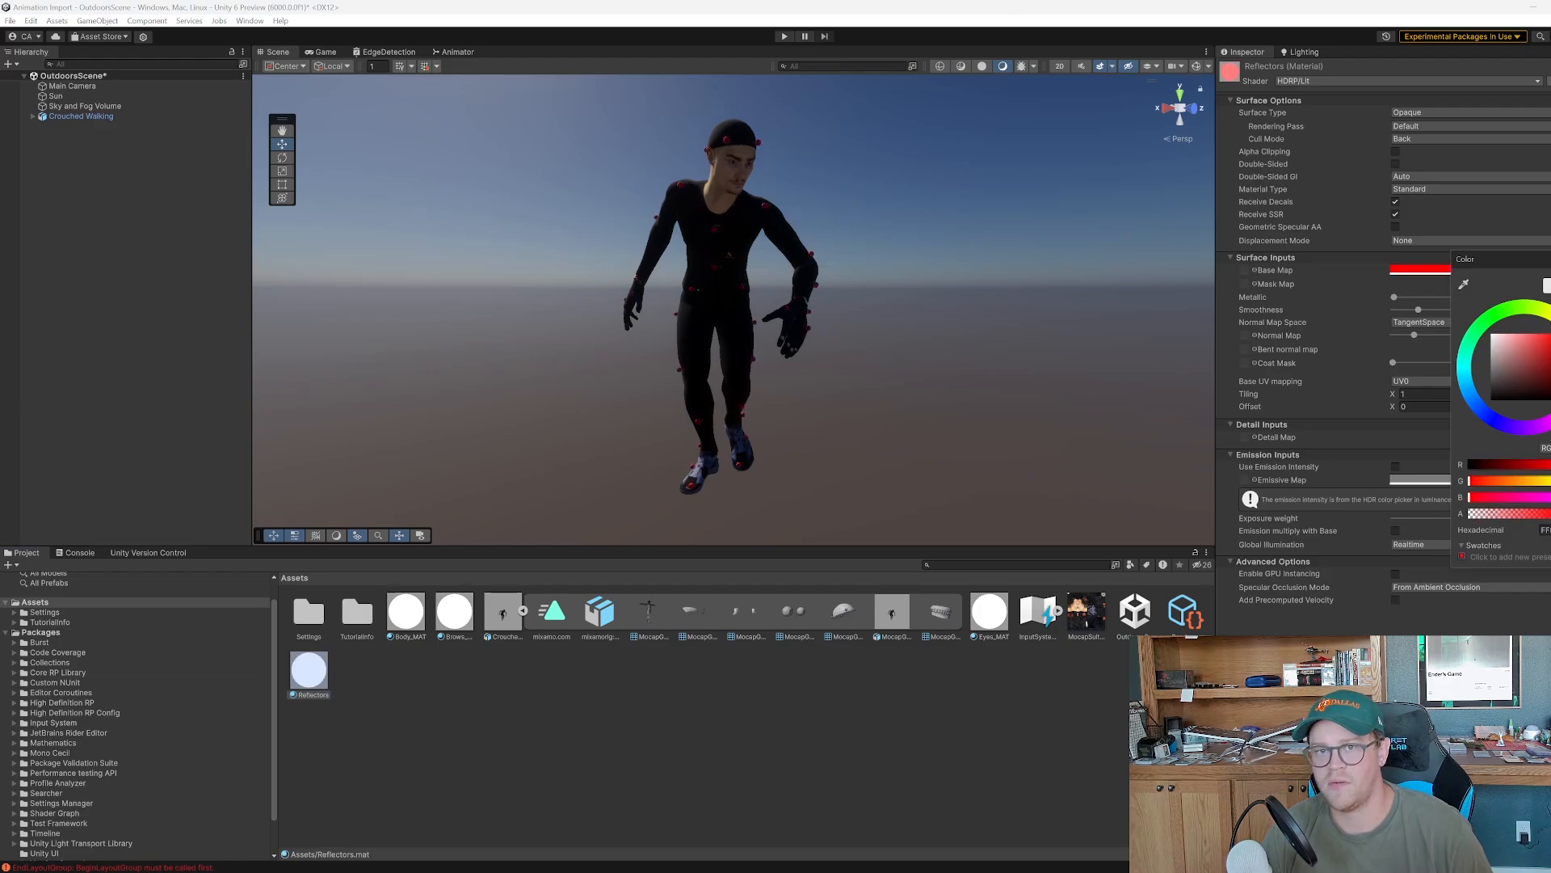
click(1507, 314)
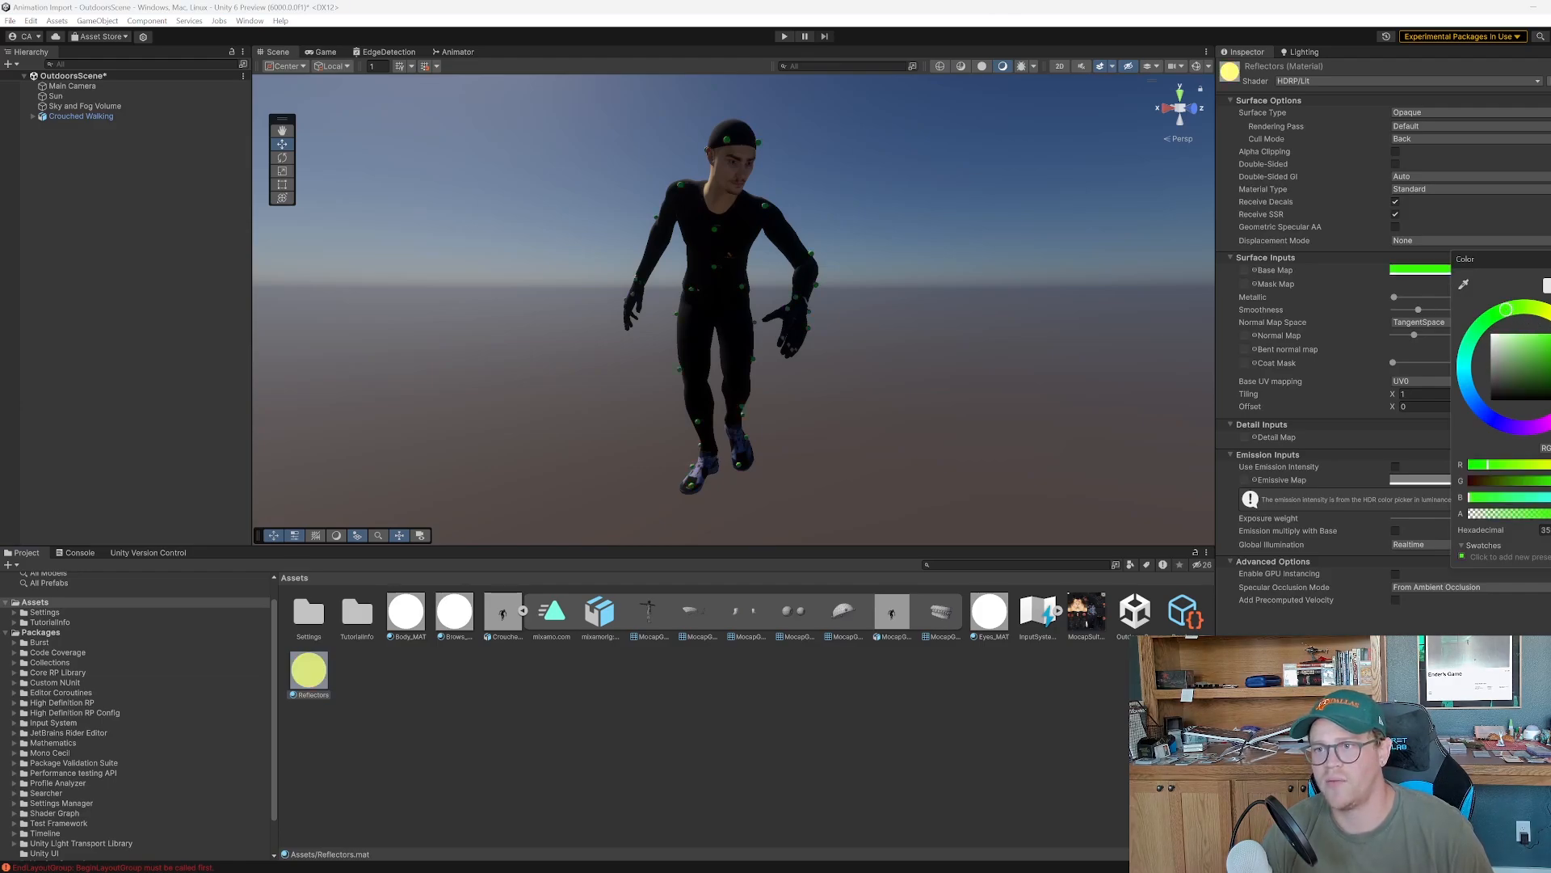
Raise the Reflectors material's metallic value and inspect the marker dots on the character up close
click(1423, 378)
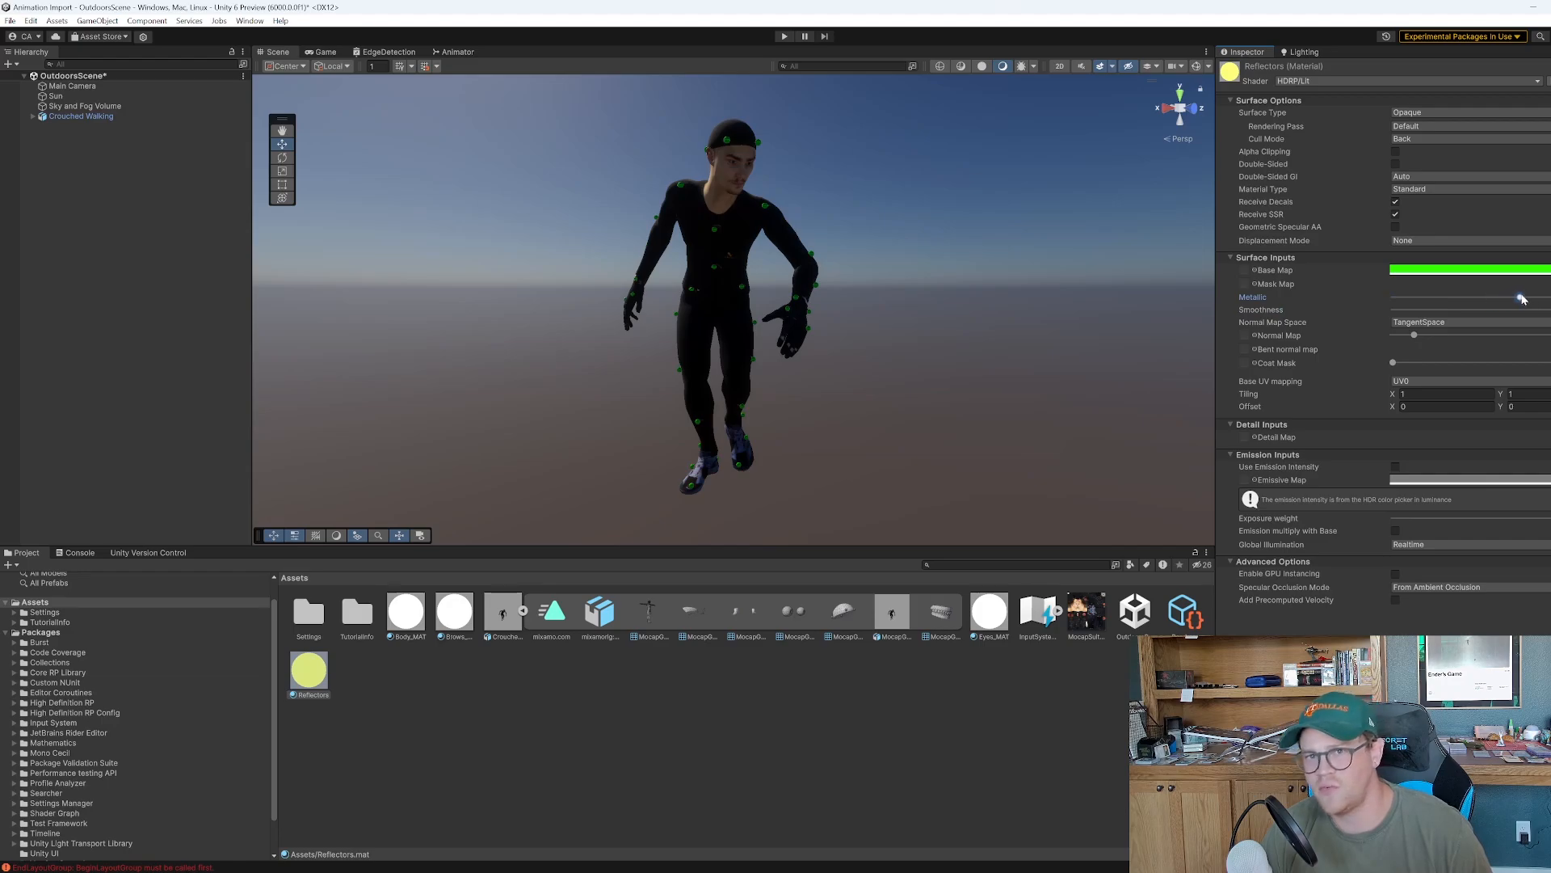
scroll(965, 230, down, 2)
scroll(965, 230, up, 8)
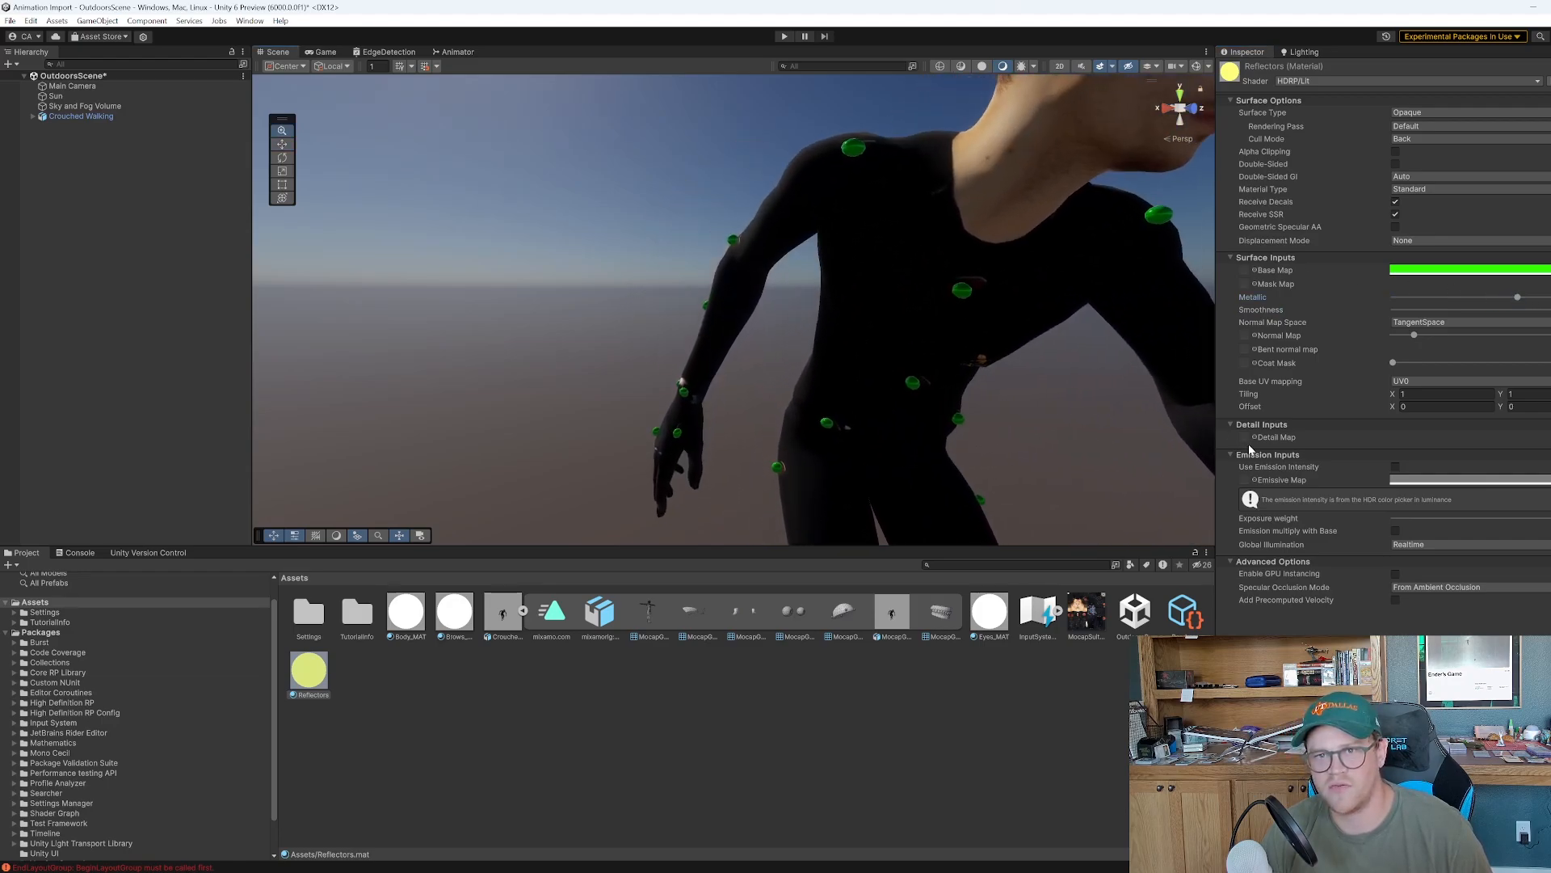
scroll(948, 348, down, 6)
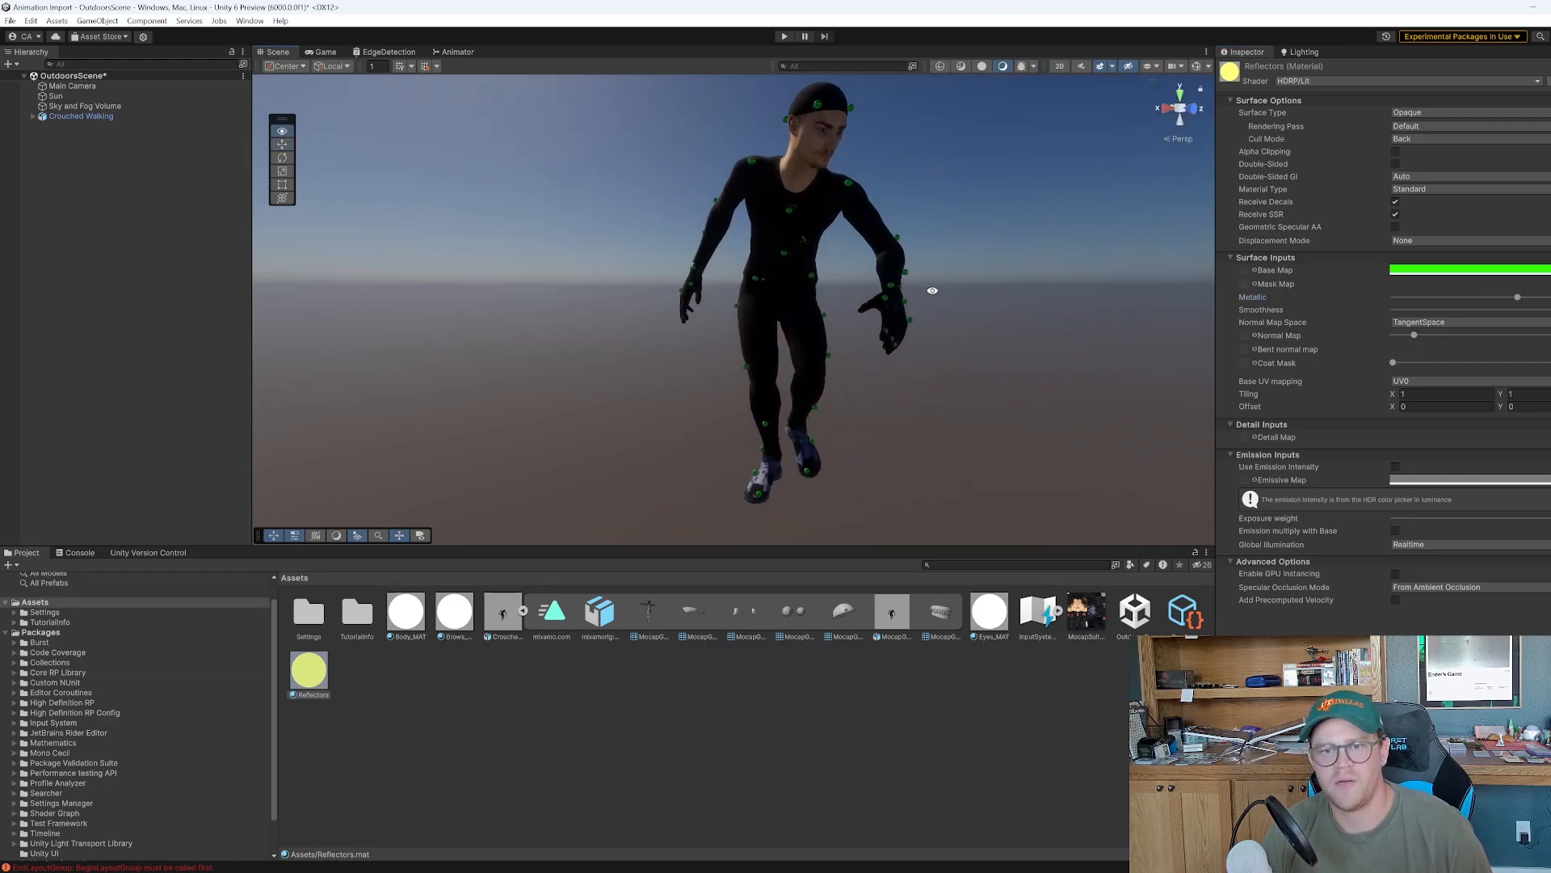
scroll(883, 305, down, 3)
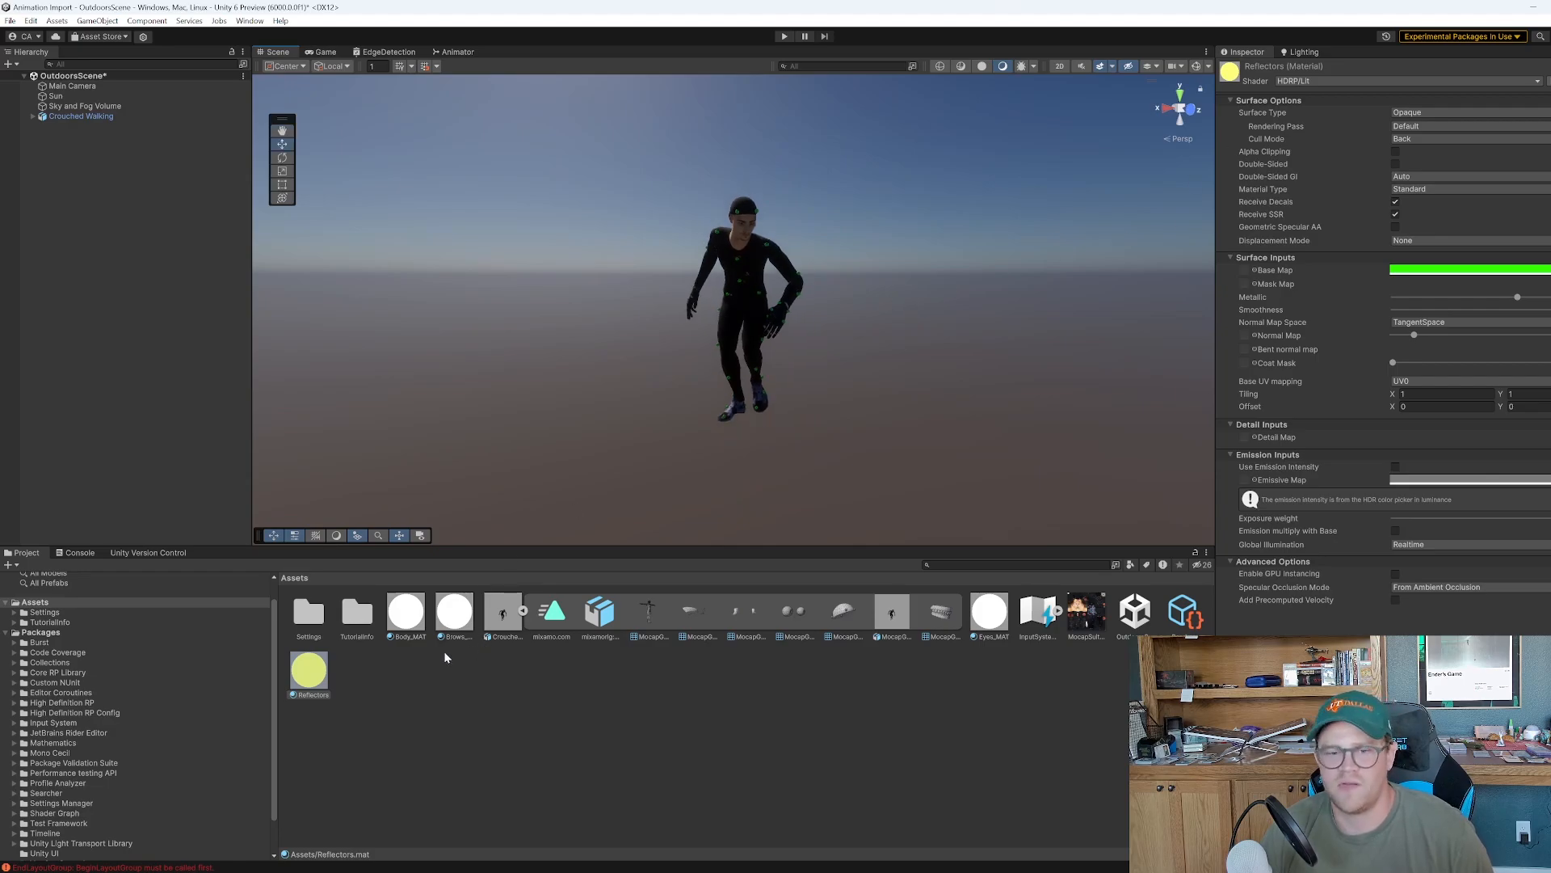
Check the Crouched Walking model's animation import settings and test the scene in play mode from the Game and Scene views
click(502, 612)
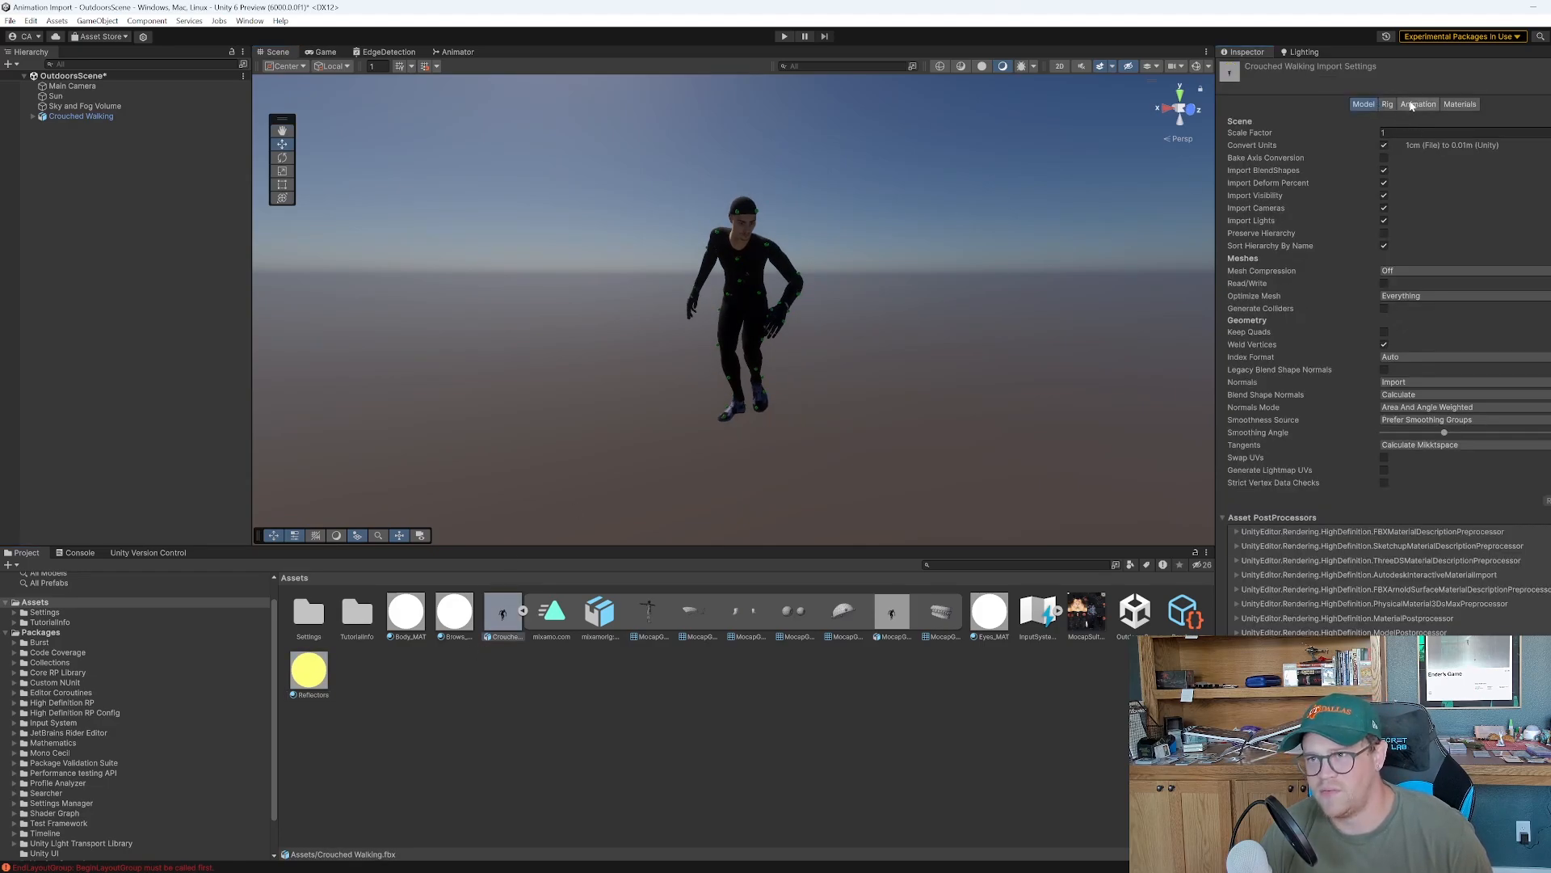
click(1416, 104)
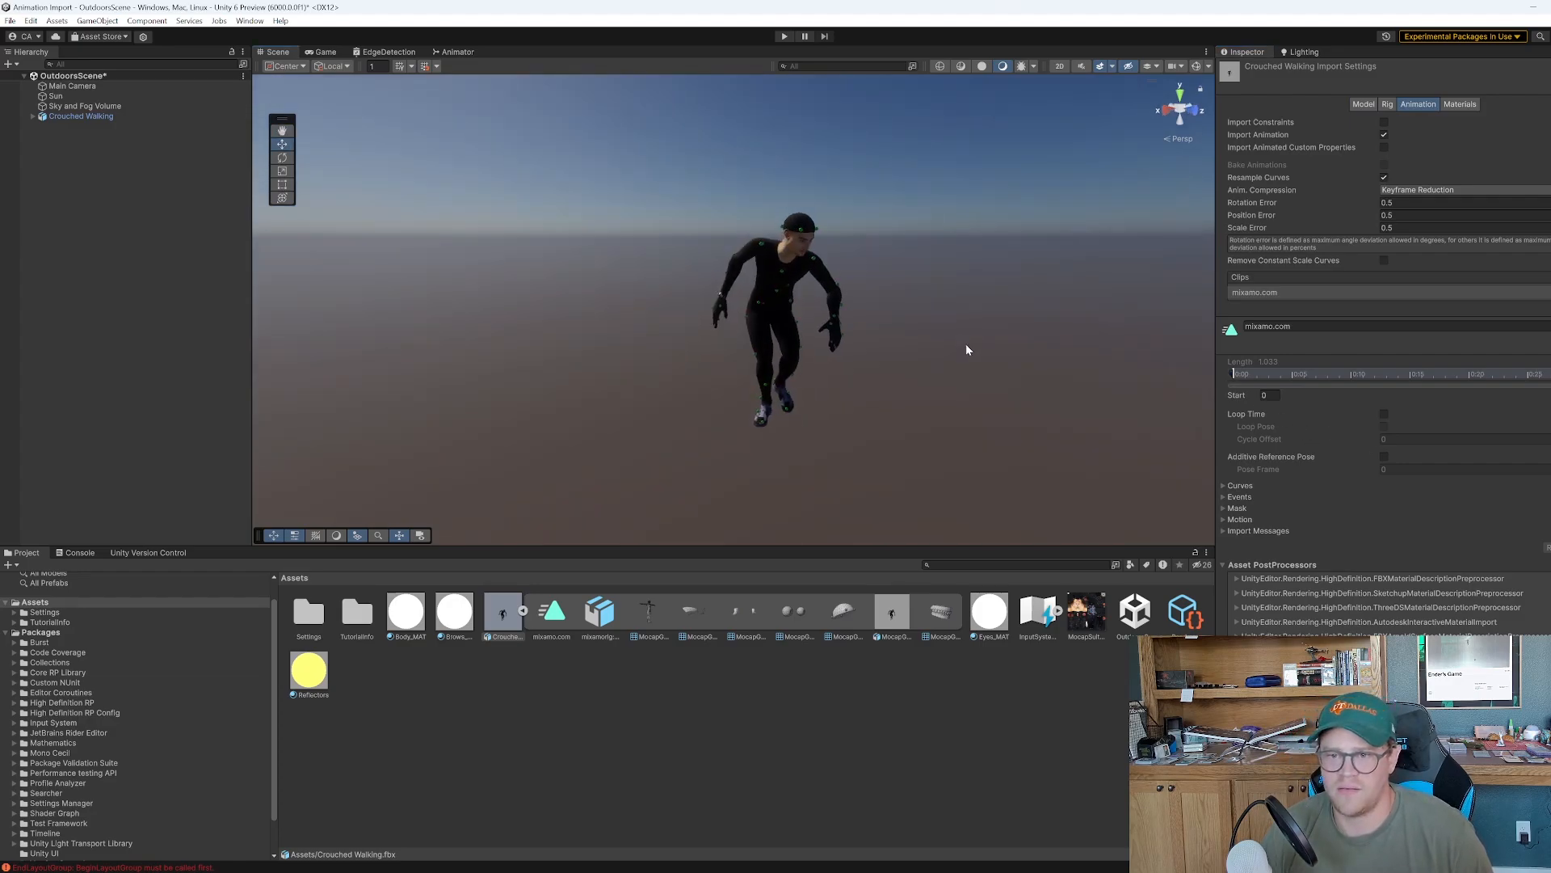
click(785, 36)
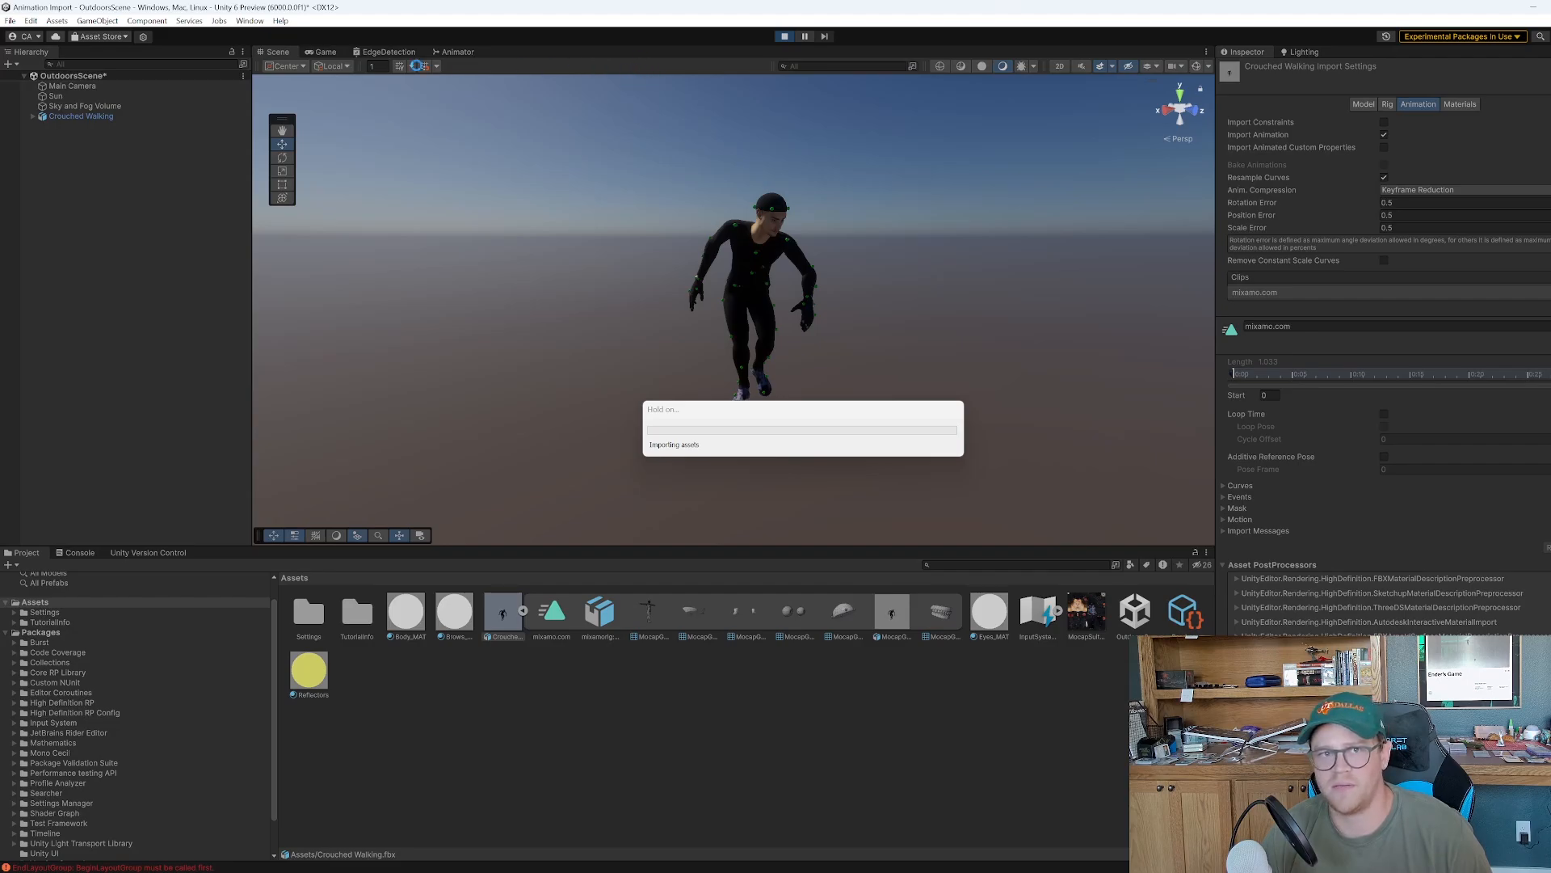
click(328, 53)
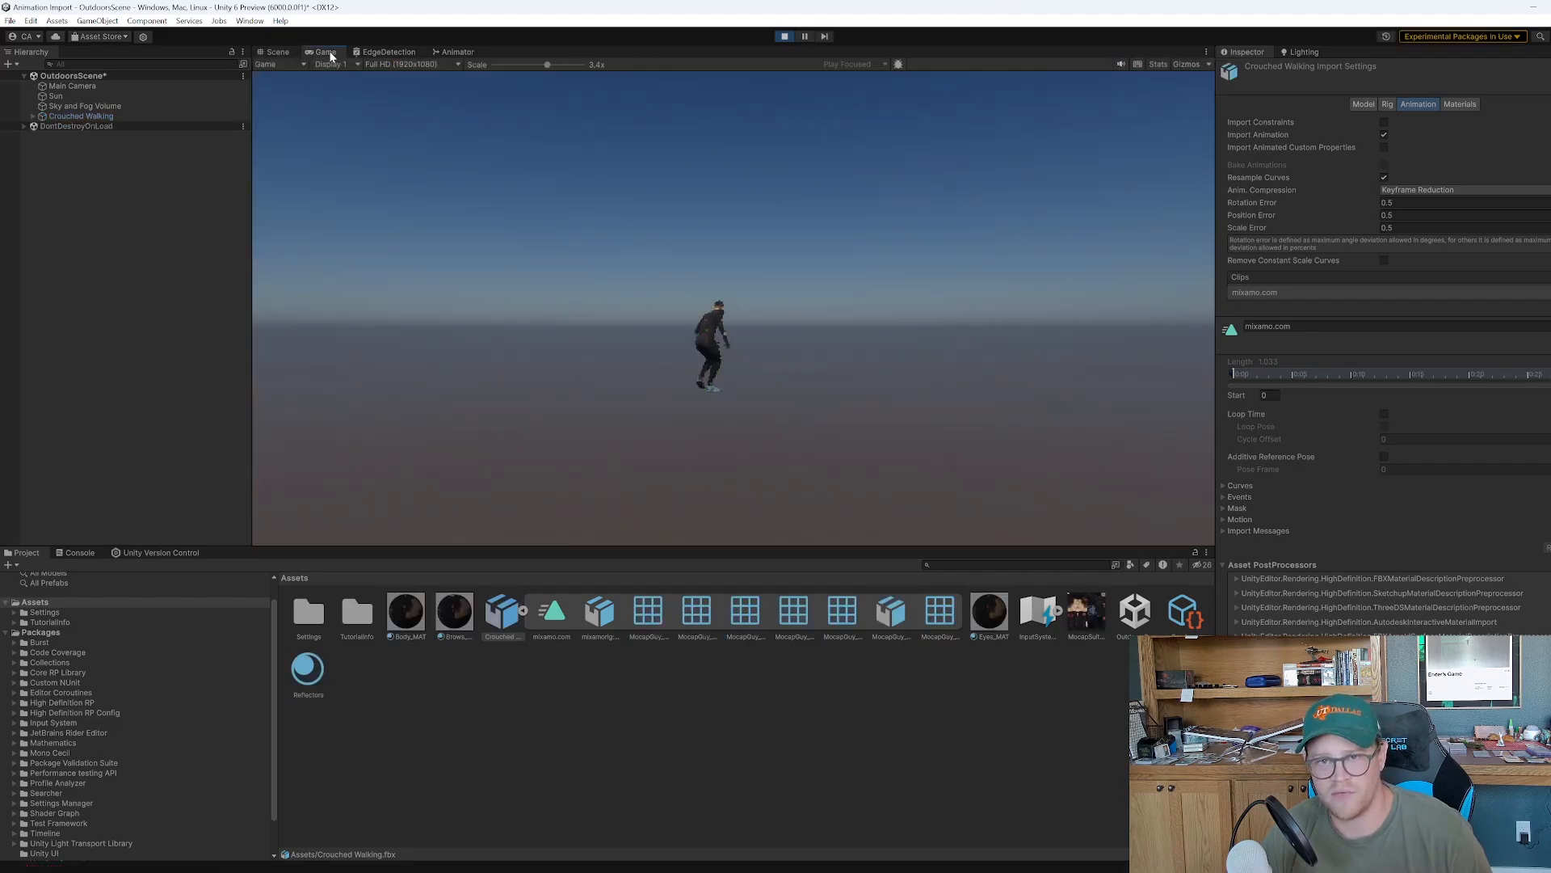
click(276, 52)
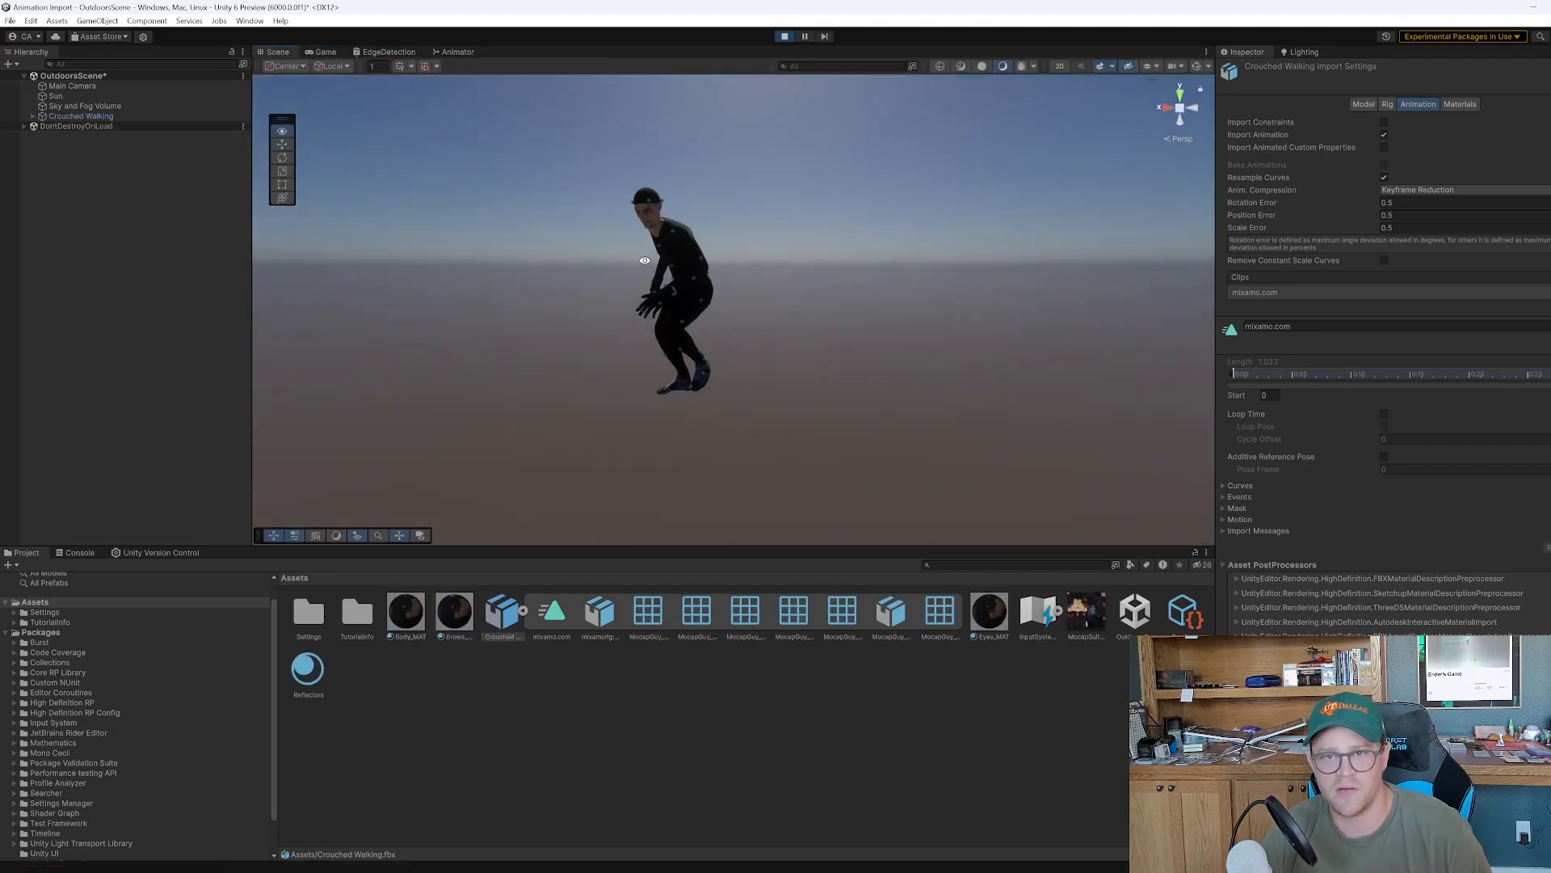
scroll(758, 219, down, 2)
scroll(757, 219, up, 3)
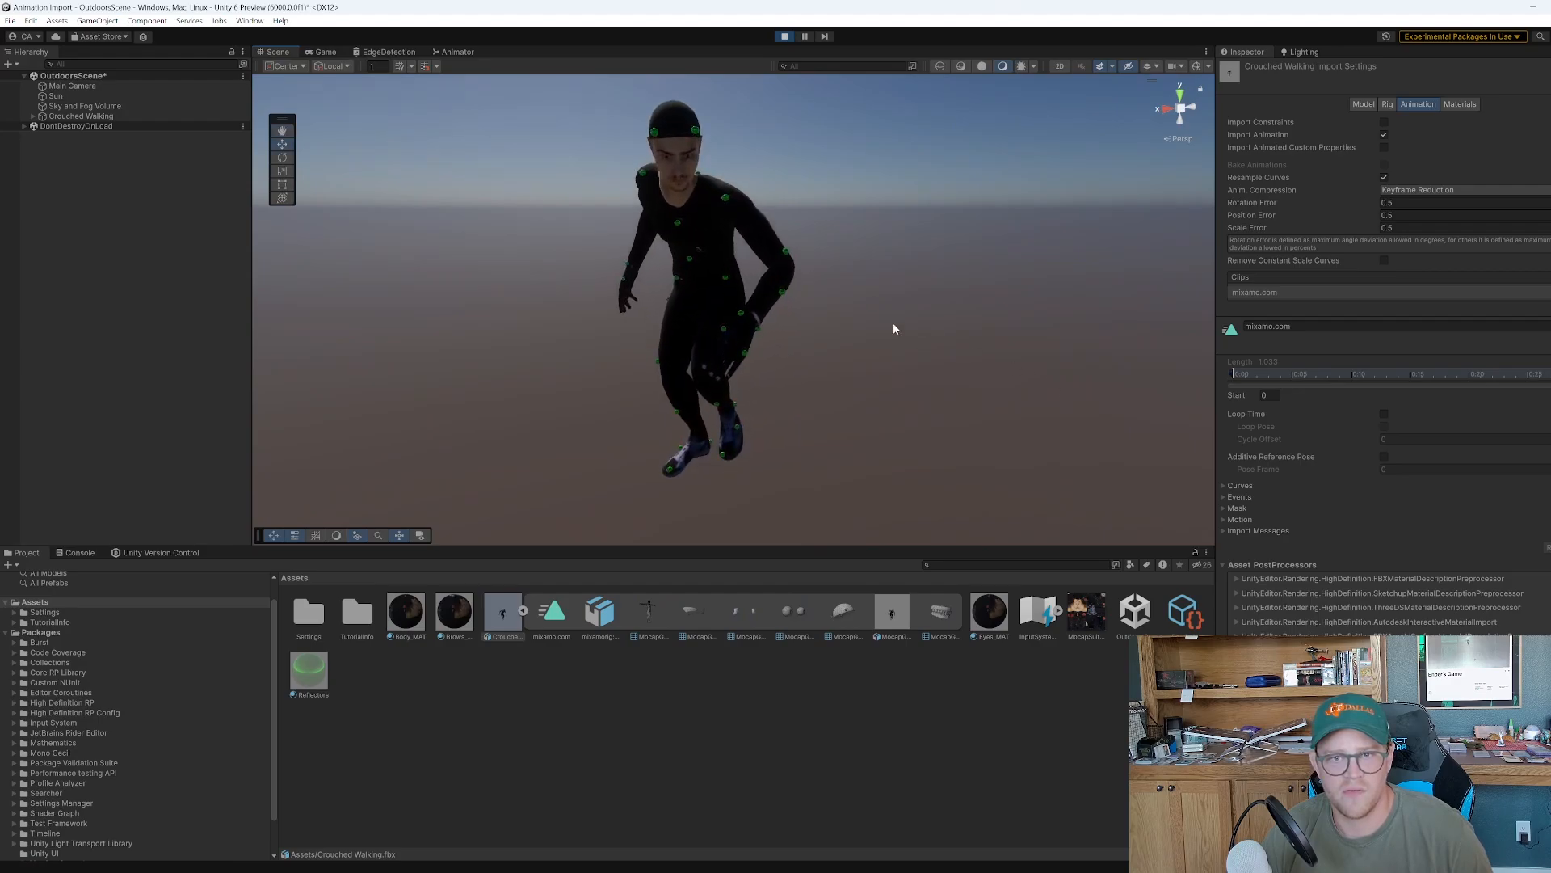
click(785, 37)
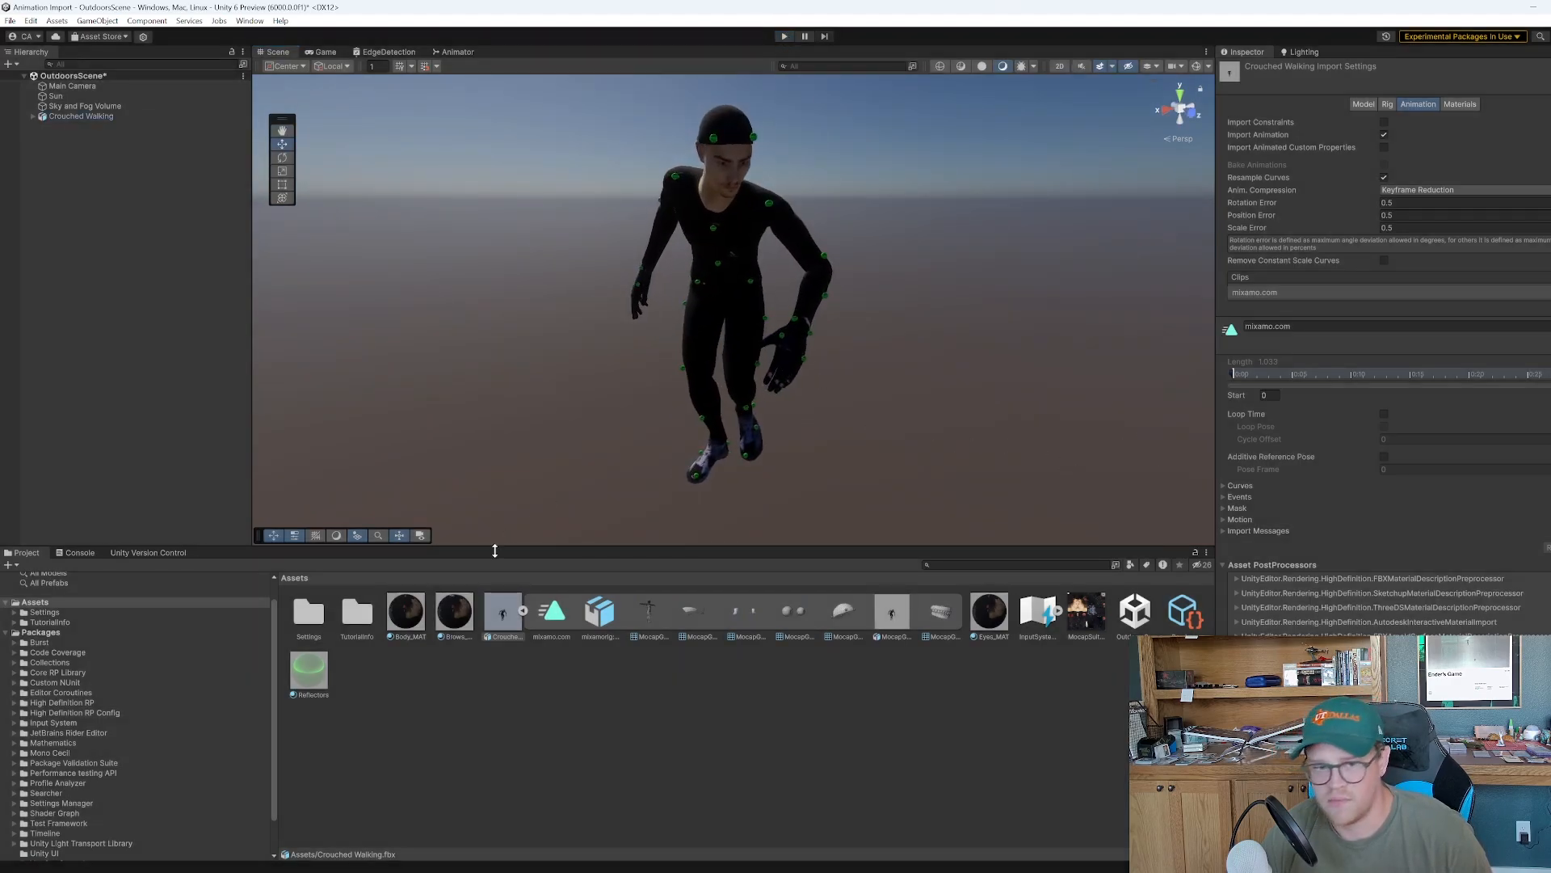
click(549, 697)
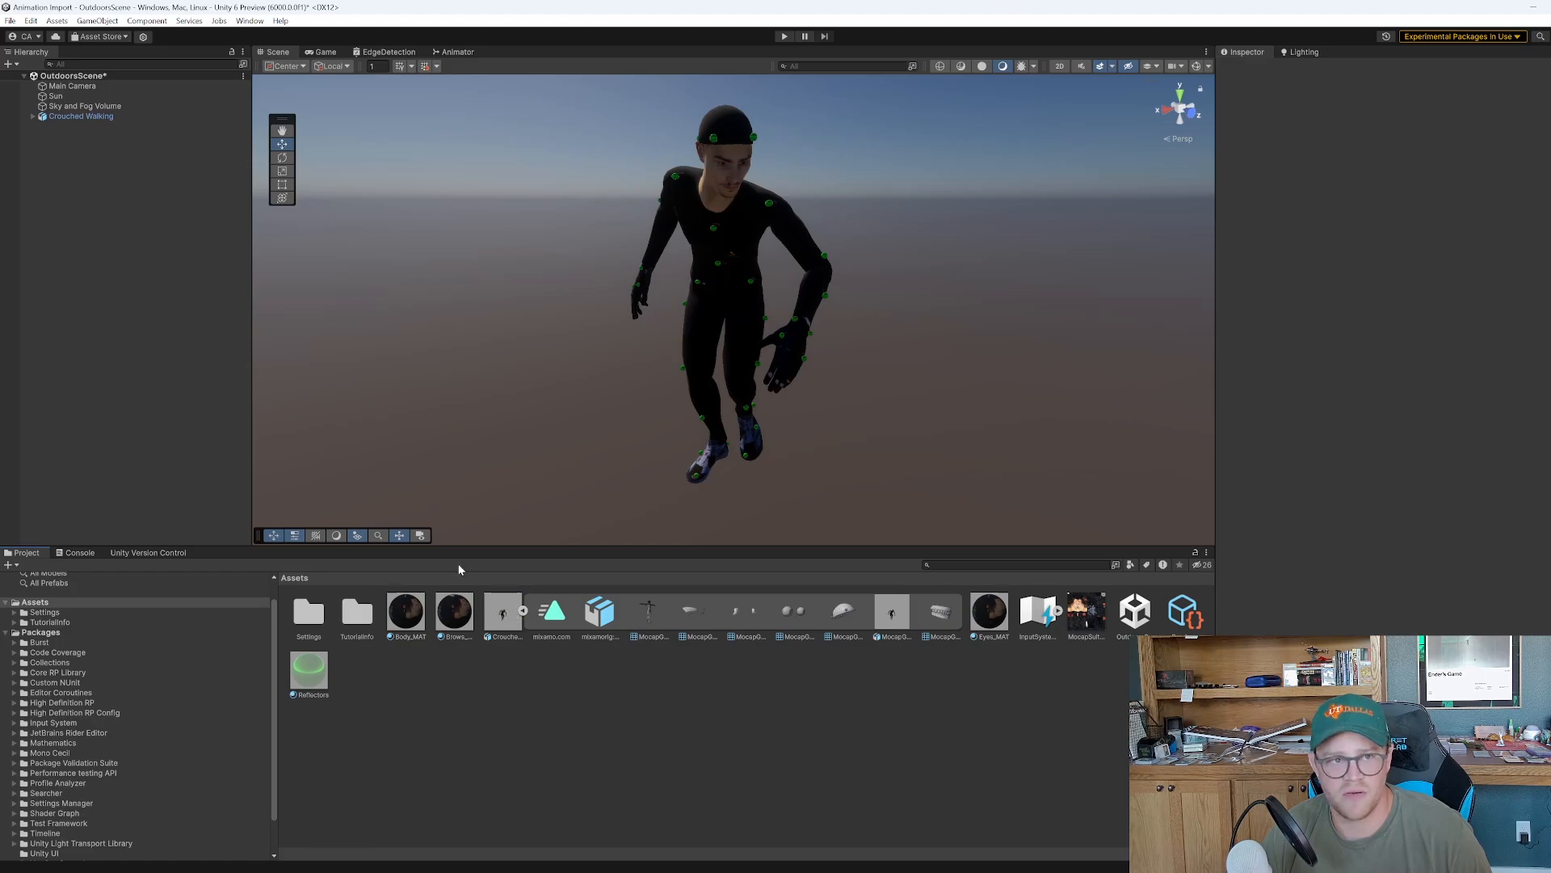
Add an Animator component to the Crouched Walking object in the scene
click(500, 616)
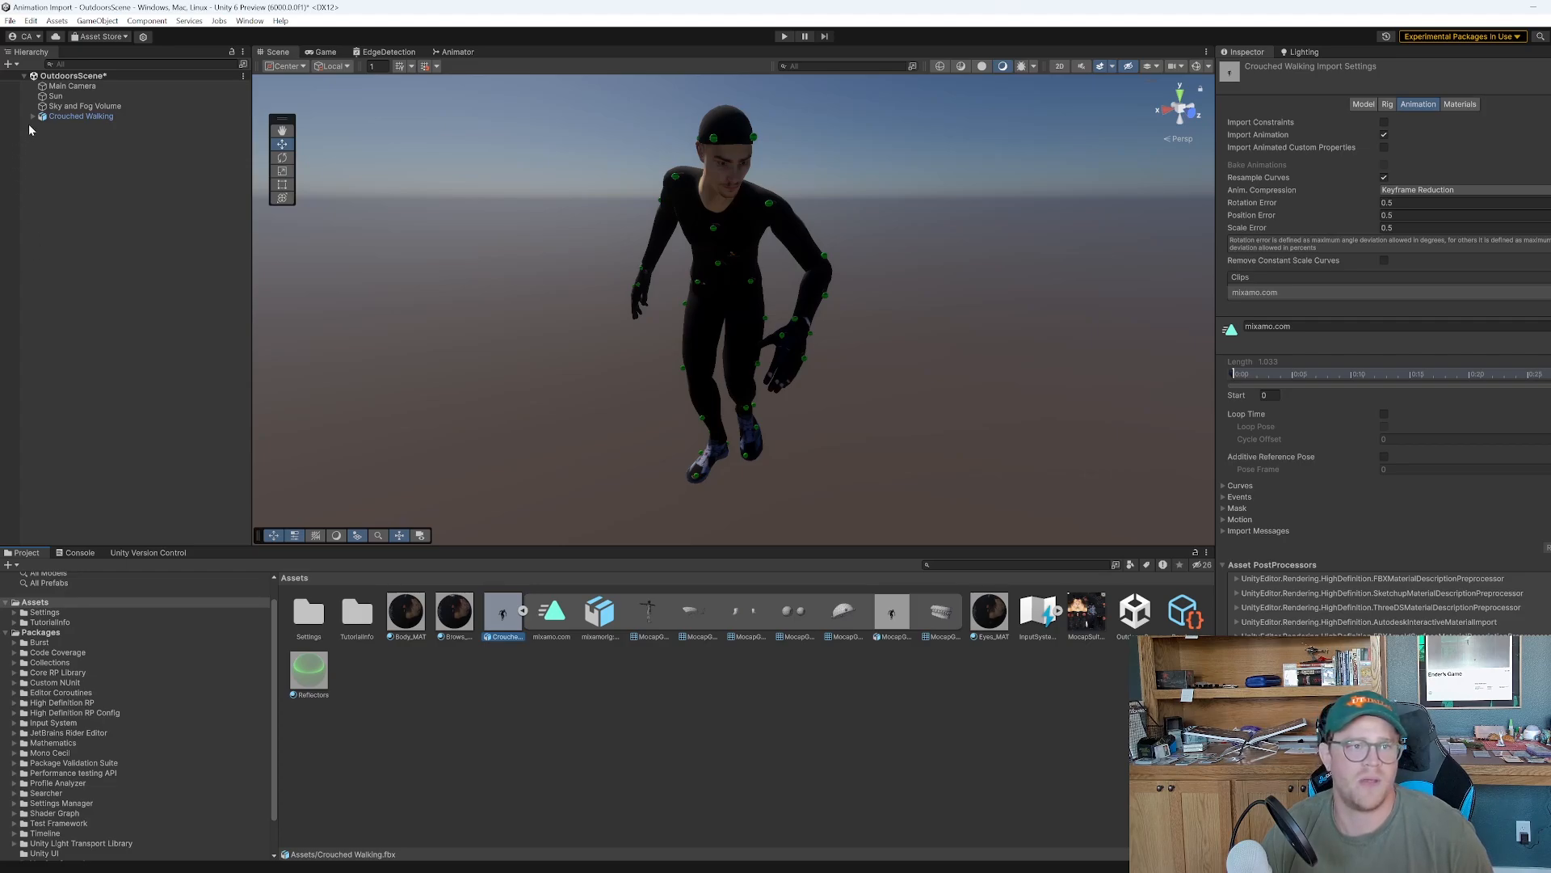
click(69, 118)
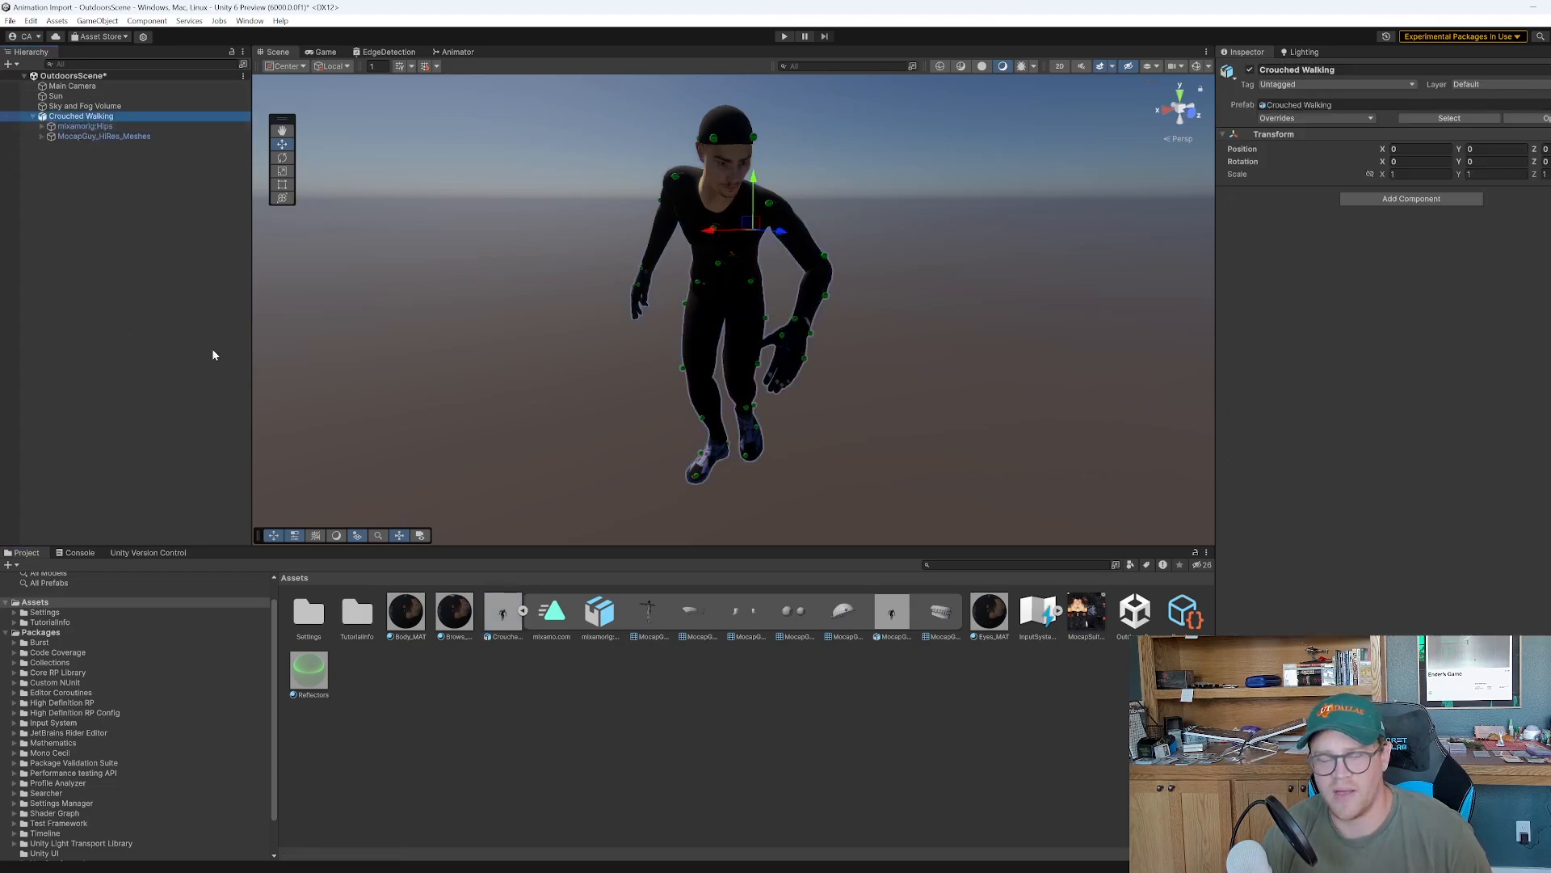
click(1398, 198)
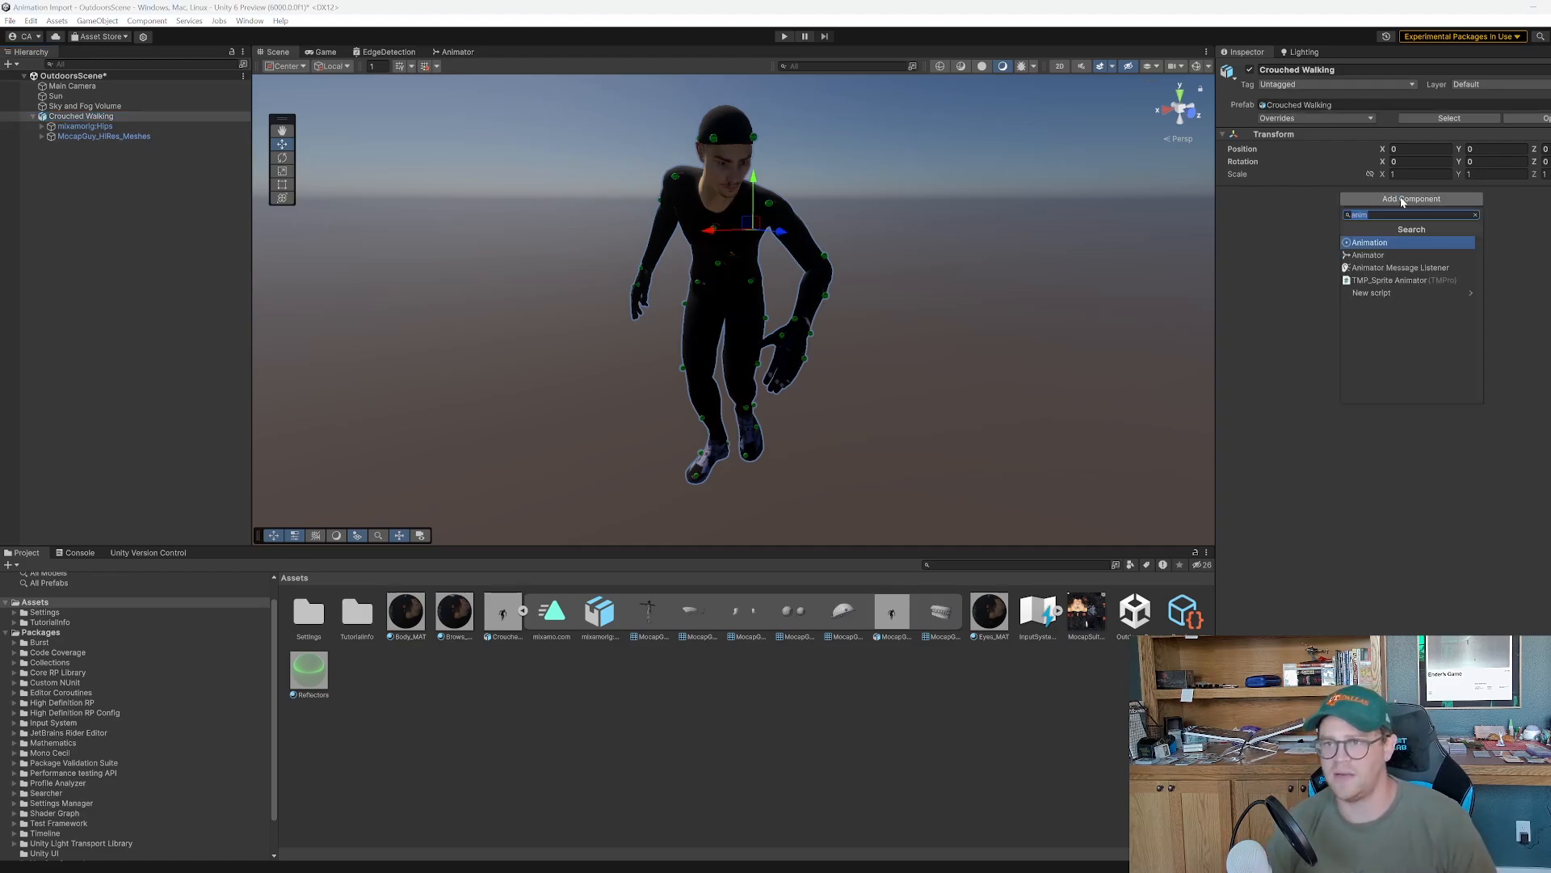
click(1394, 255)
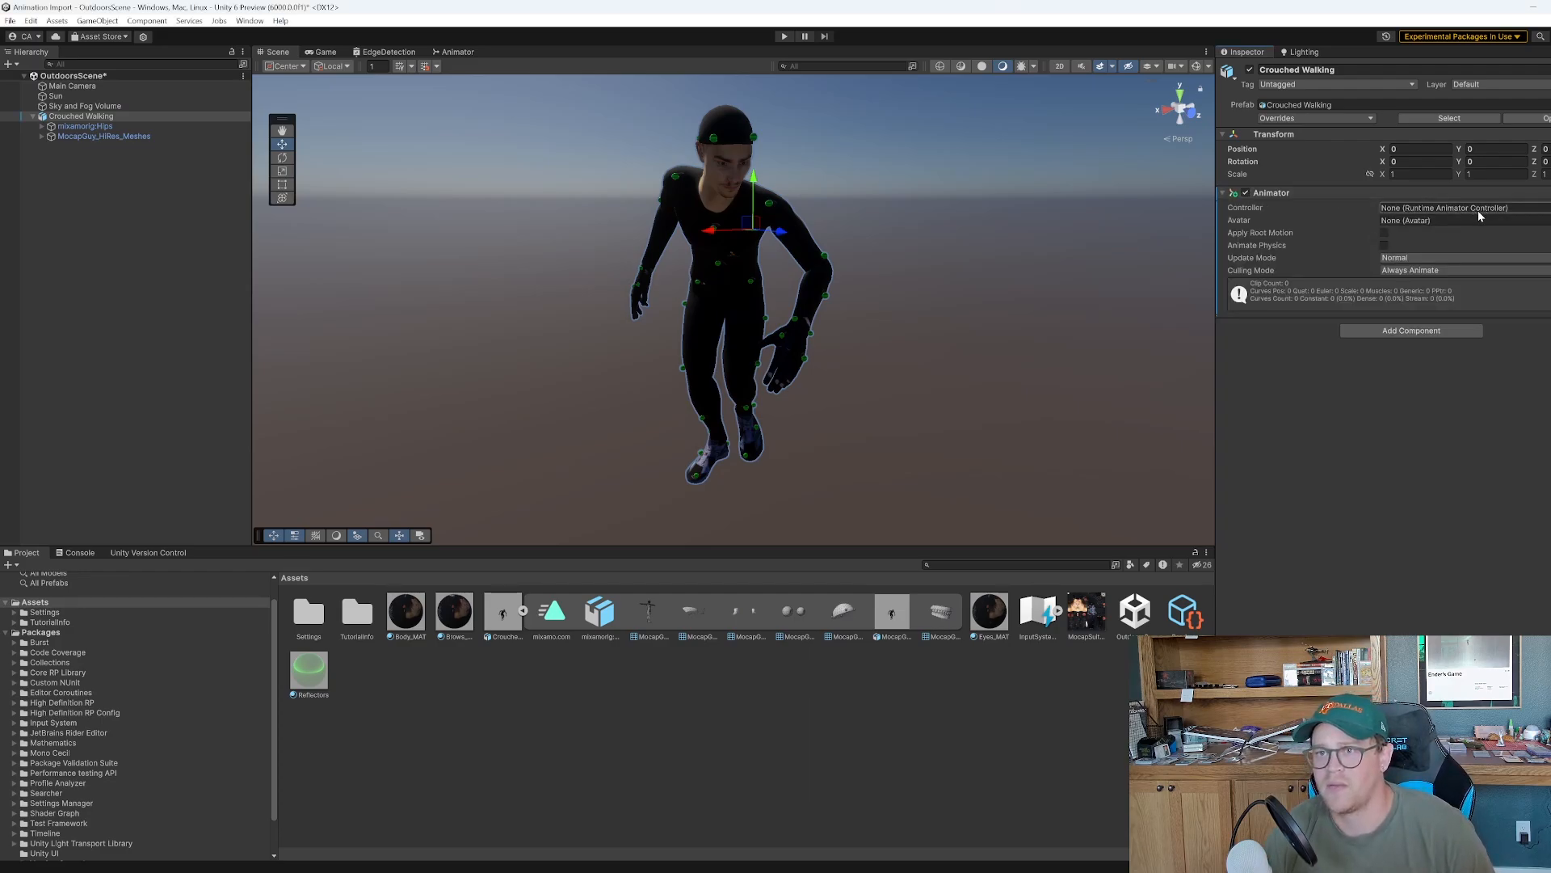
Create an Animator Controller named CrouchWalkingChar in the project's Assets folder
right_click(502, 676)
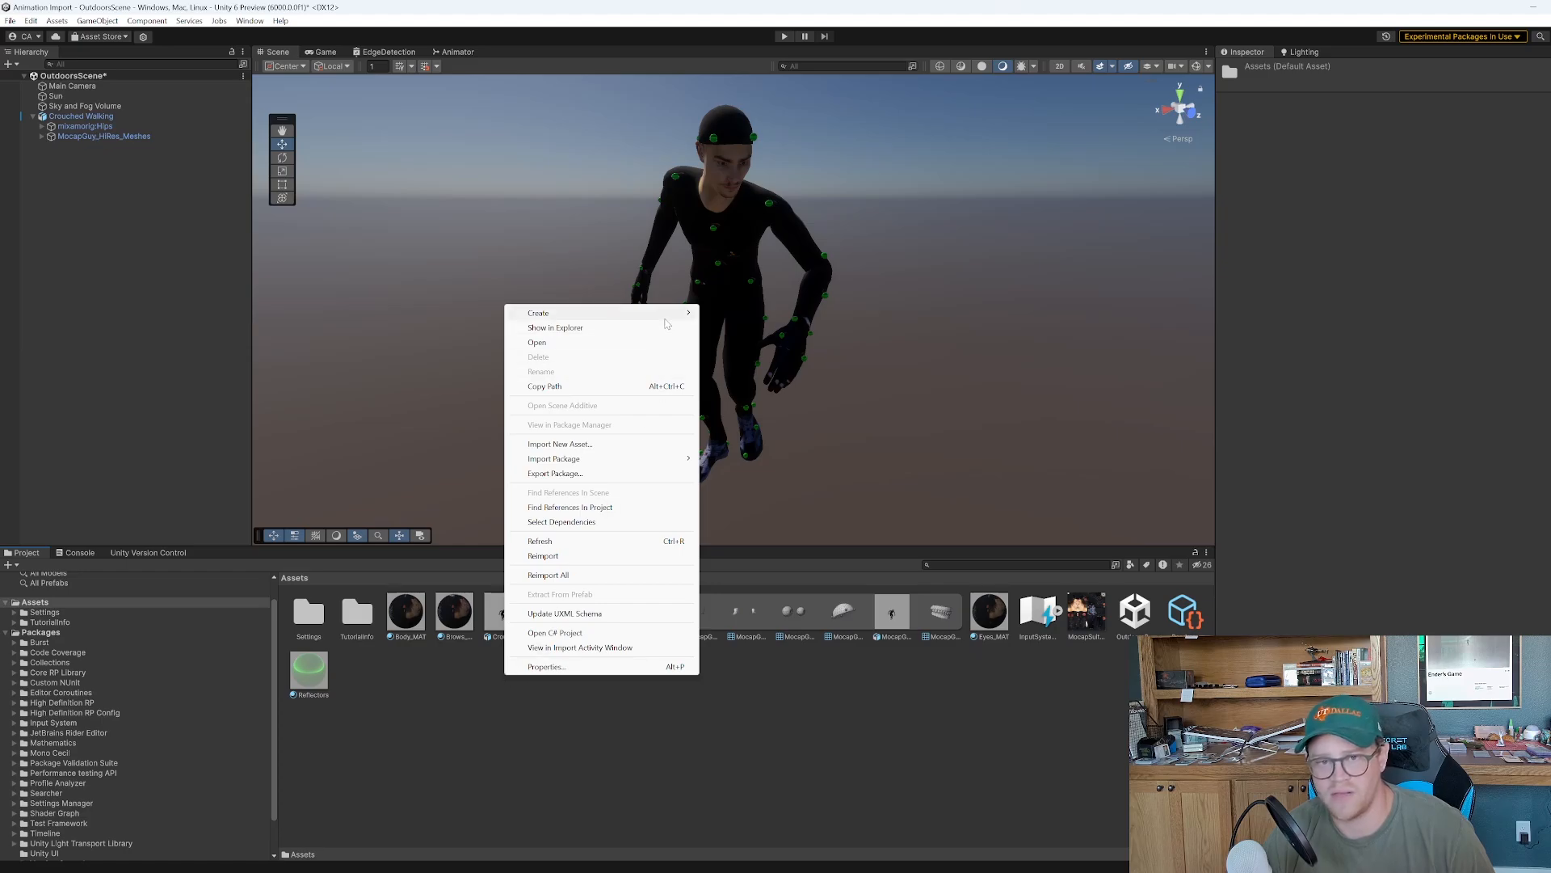
mouse_move(664, 318)
mouse_move(798, 384)
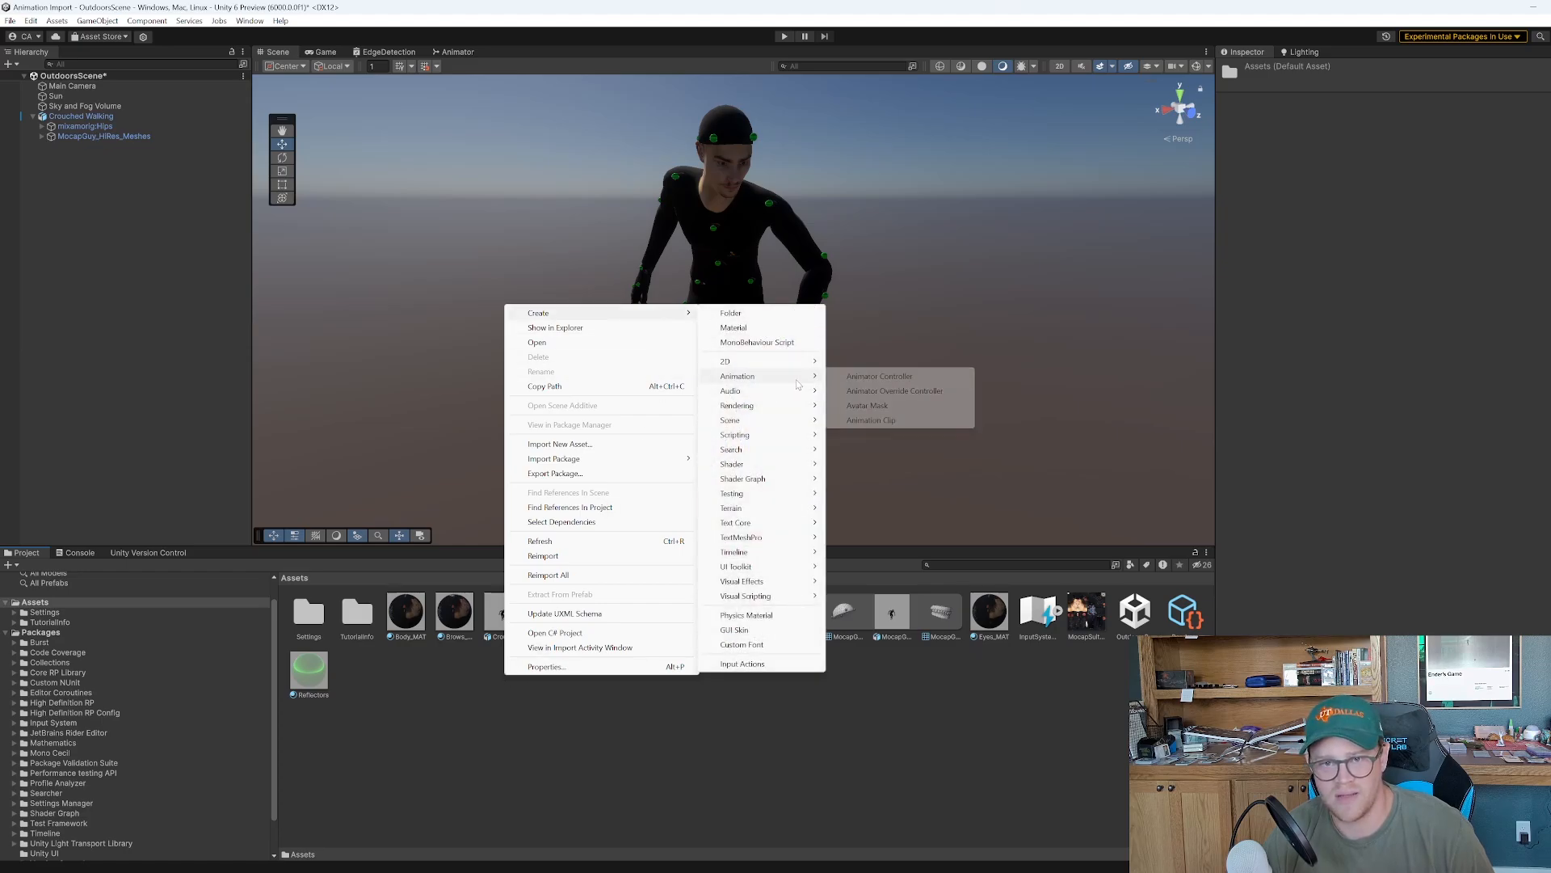
click(880, 376)
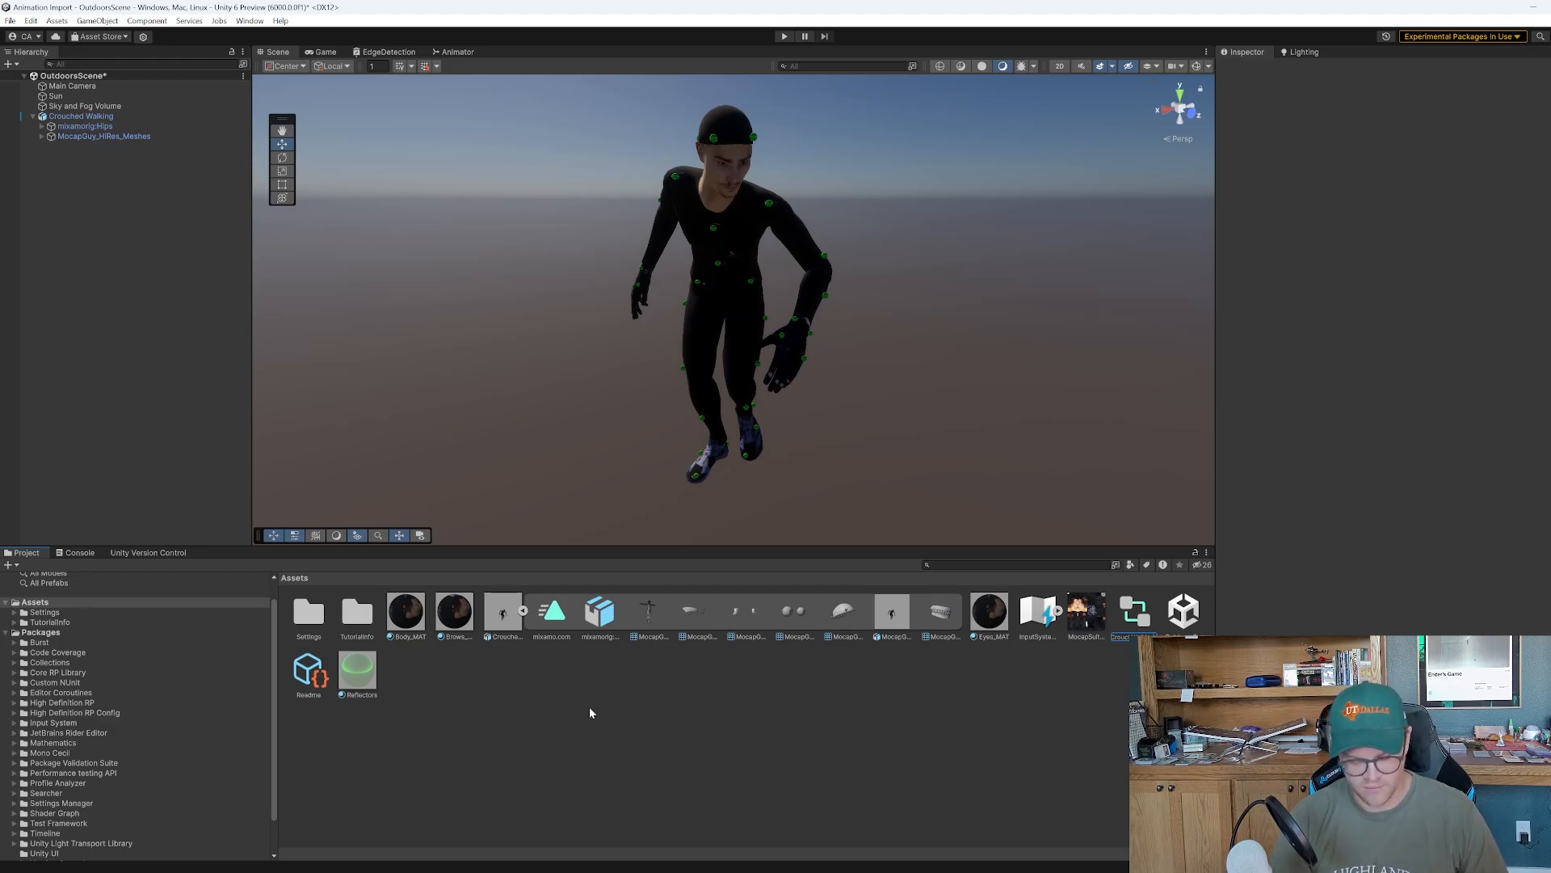
key(Return)
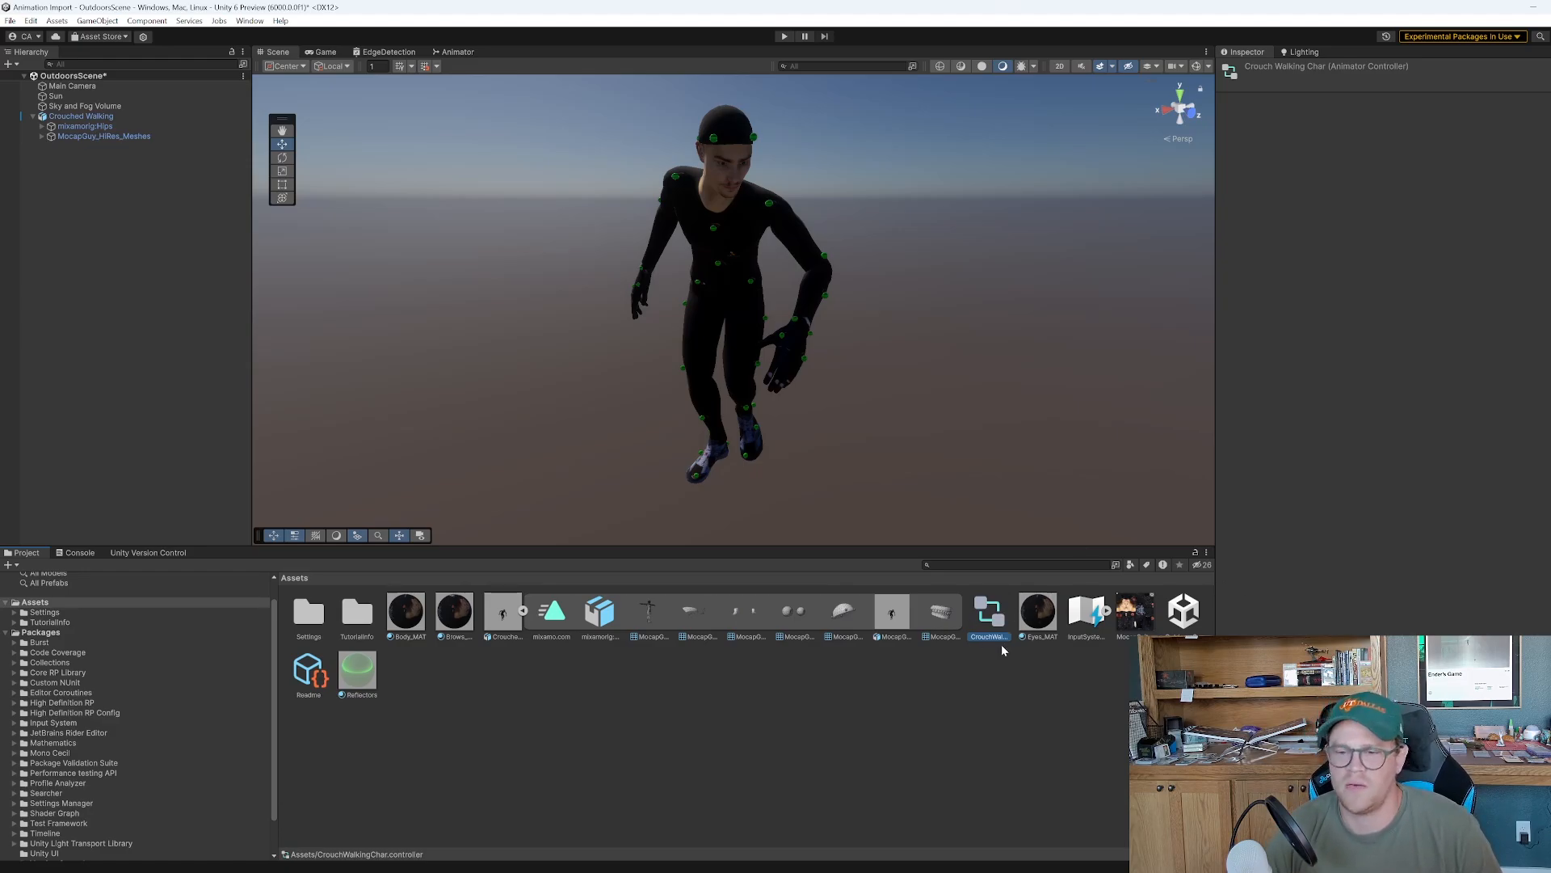
Open the CrouchWalkingChar controller's state graph for editing
double_click(990, 612)
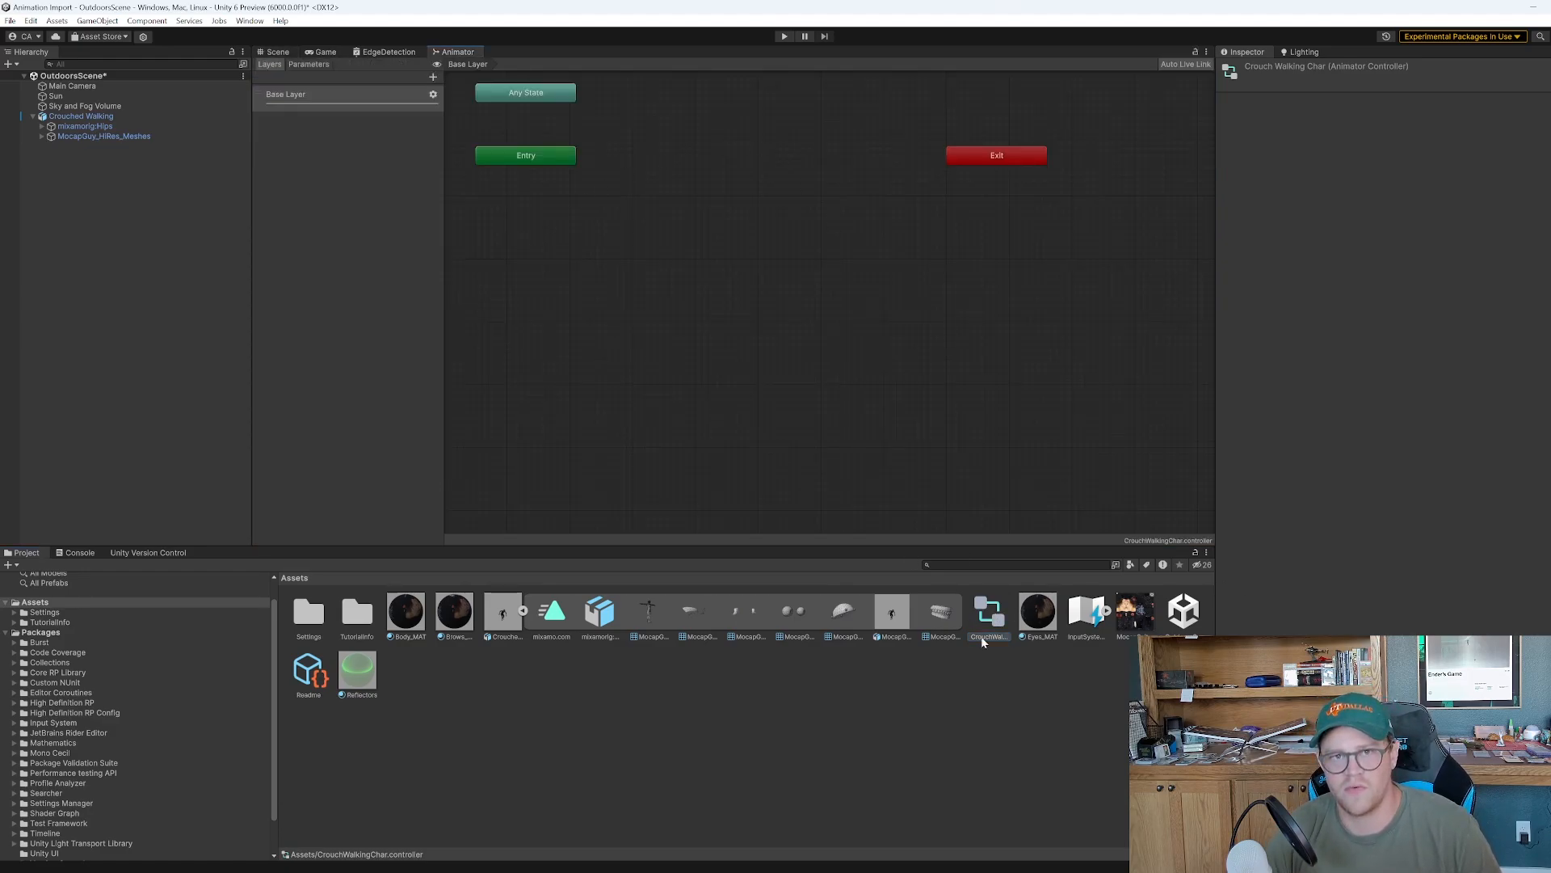
middle_drag(651, 184, 694, 275)
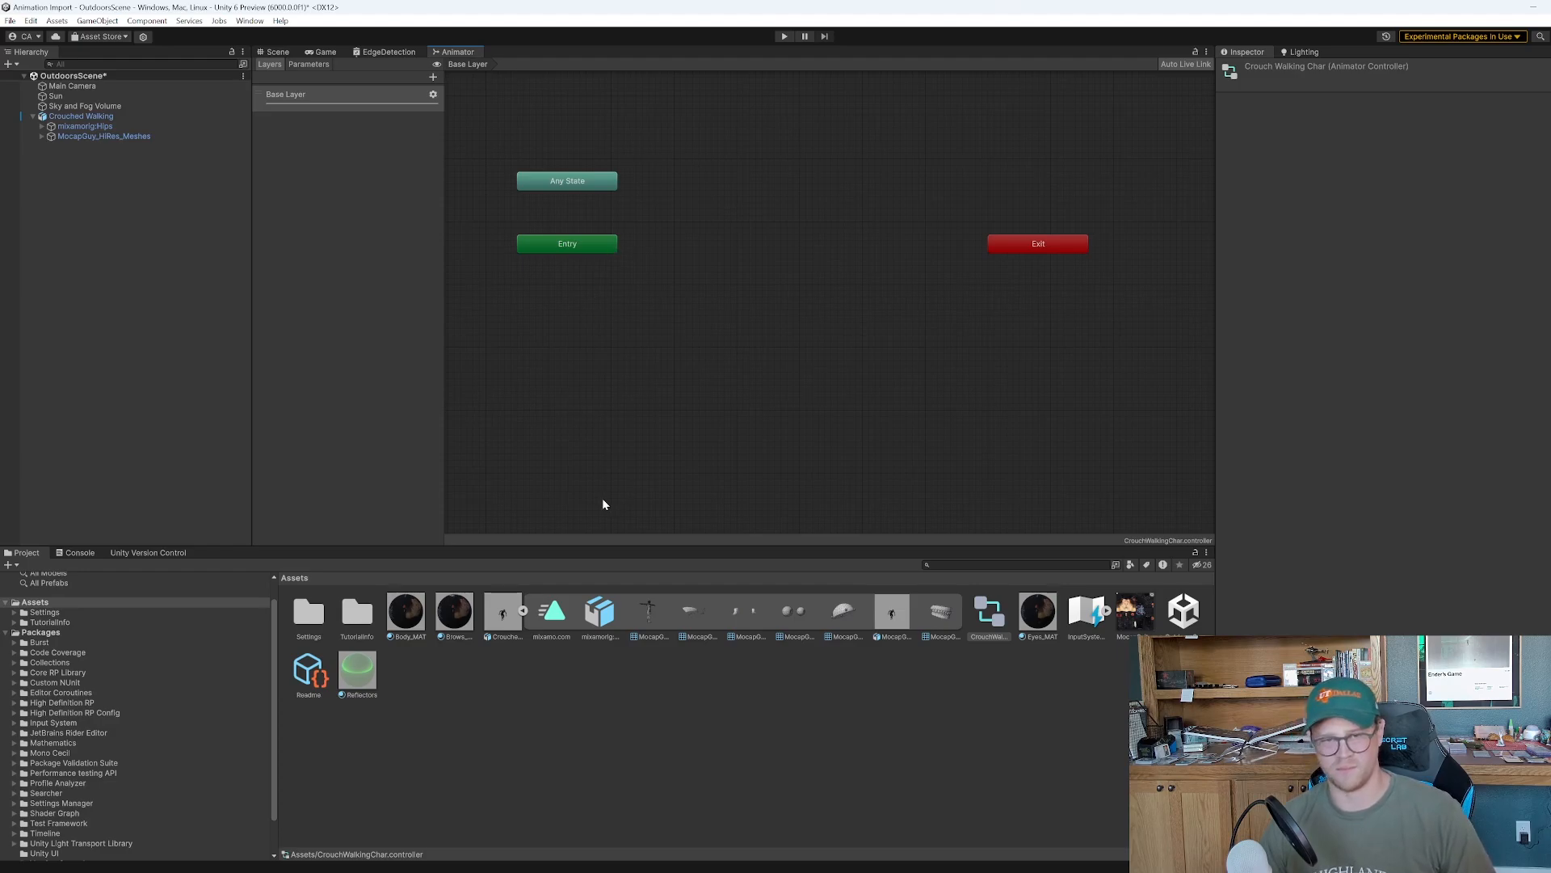
mouse_move(554, 632)
mouse_down()
mouse_move(673, 333)
mouse_move(703, 350)
mouse_move(707, 313)
mouse_move(535, 622)
mouse_up()
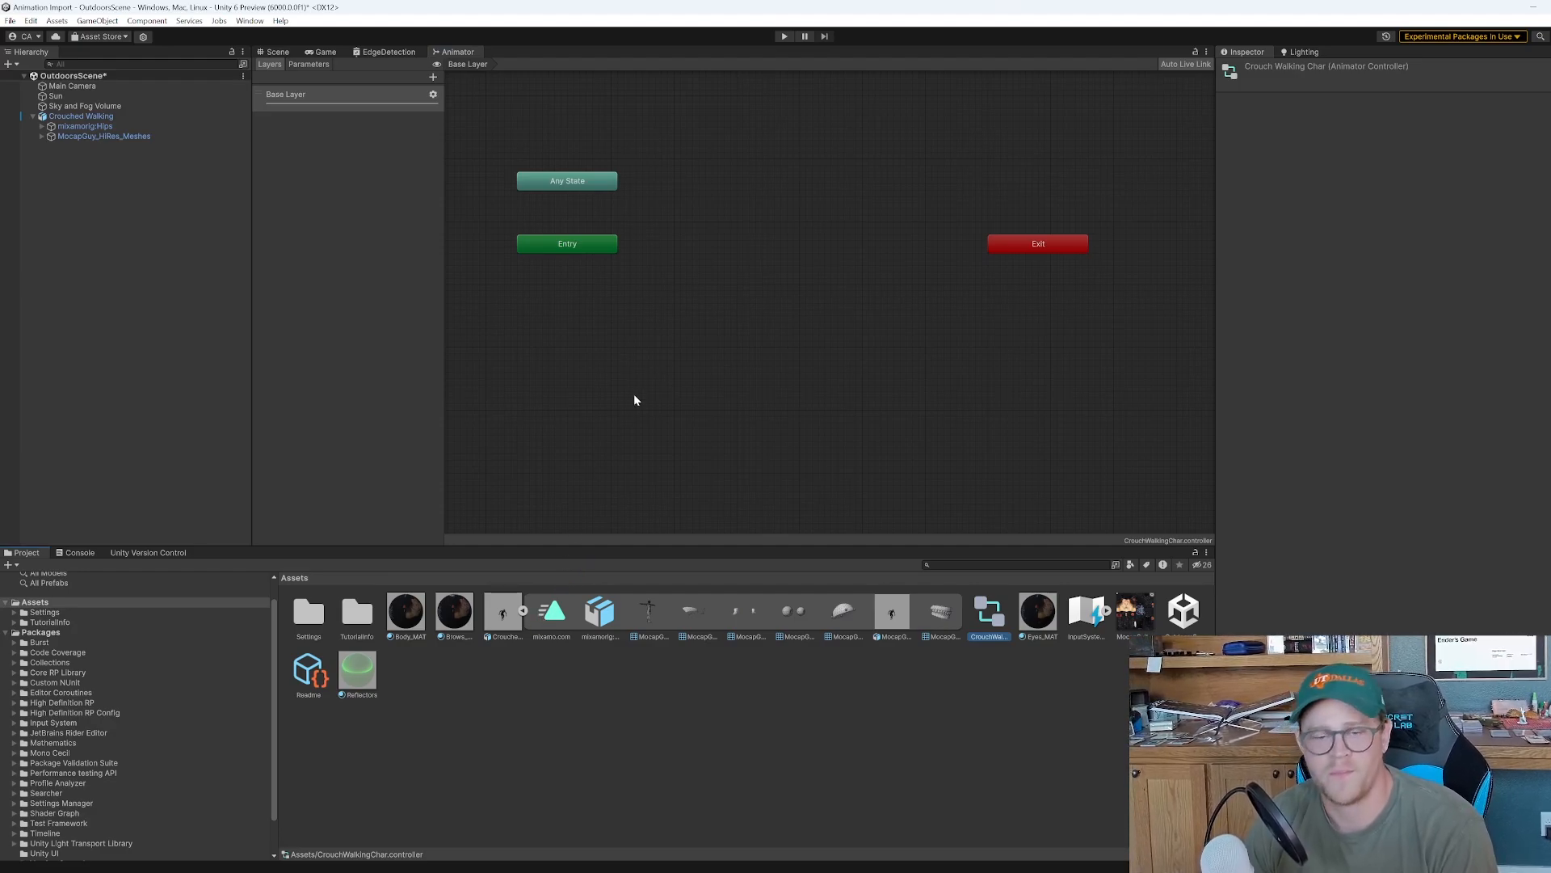
right_click(690, 276)
mouse_move(750, 283)
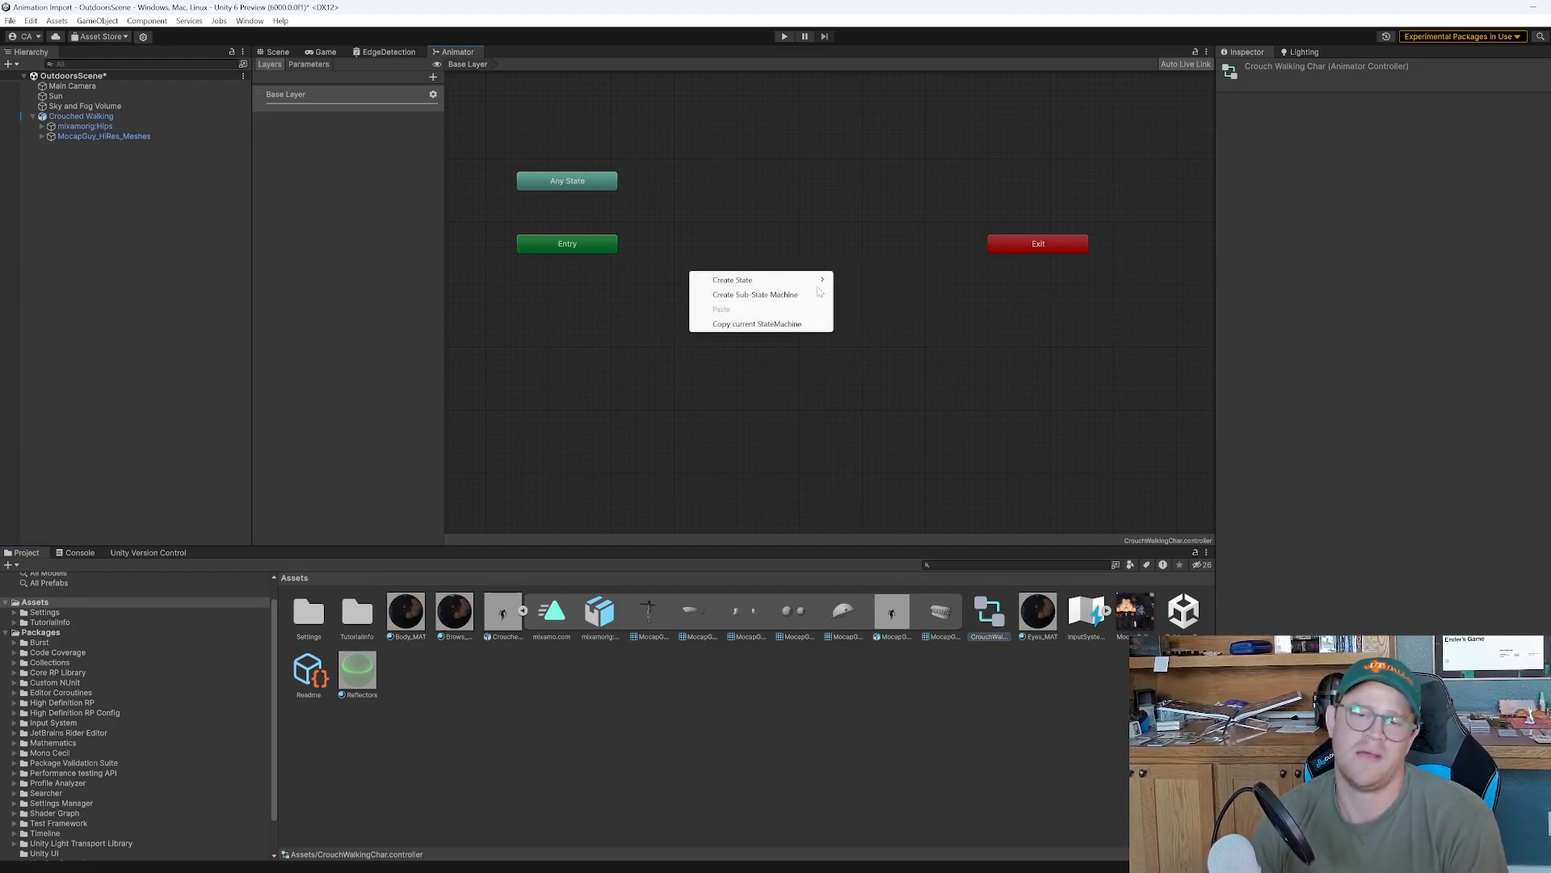
click(622, 510)
Add the mixamo.com clip as a state in the controller's base layer, and return to the Scene view with the Crouched Walking model selected
drag(551, 612, 750, 291)
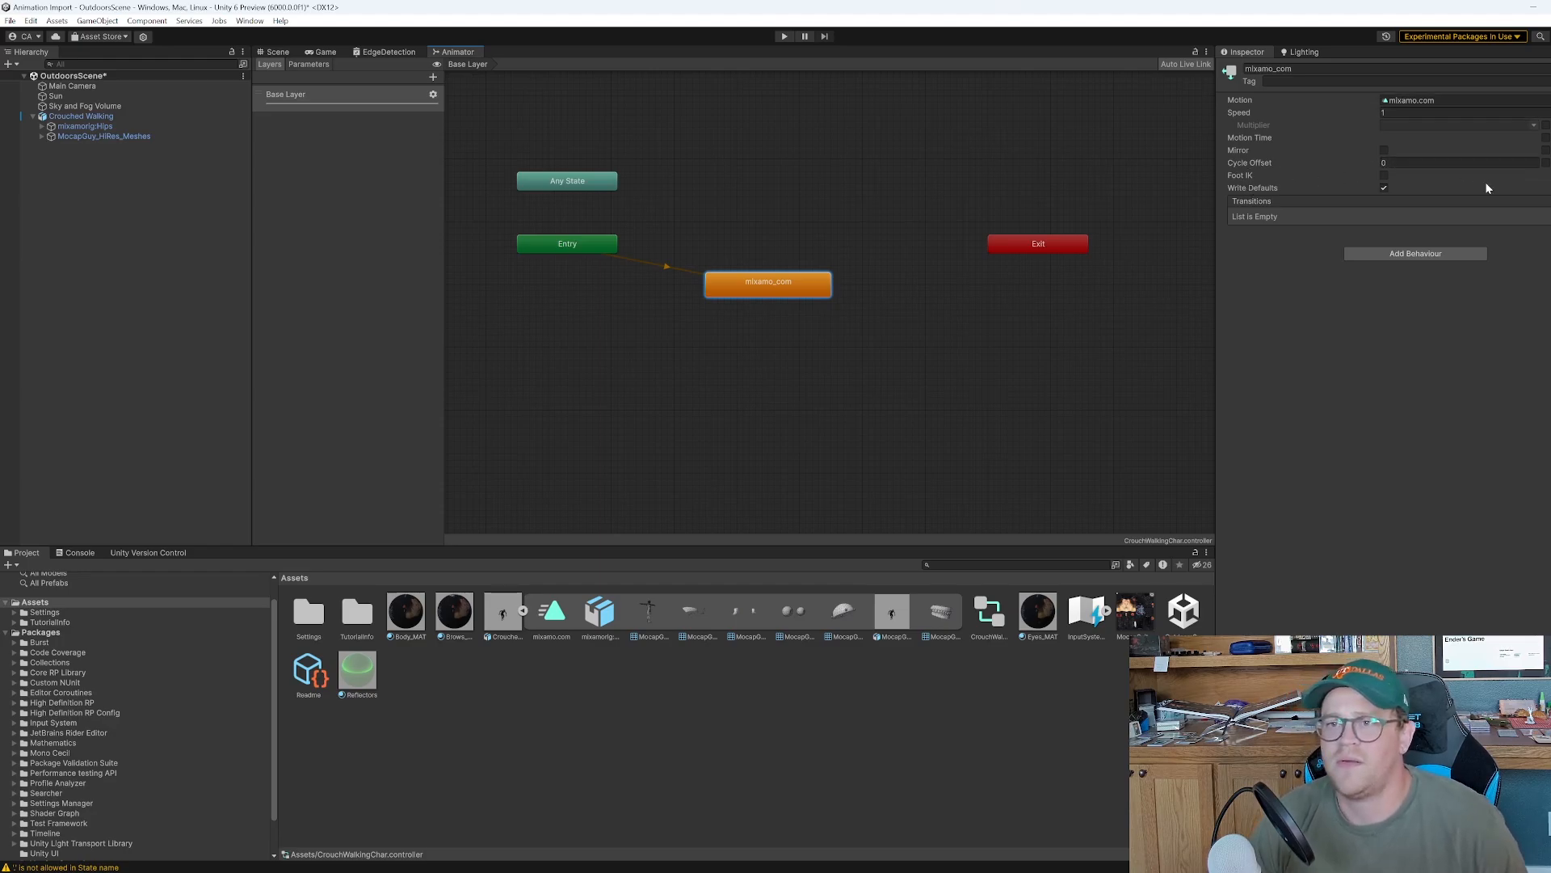
click(502, 617)
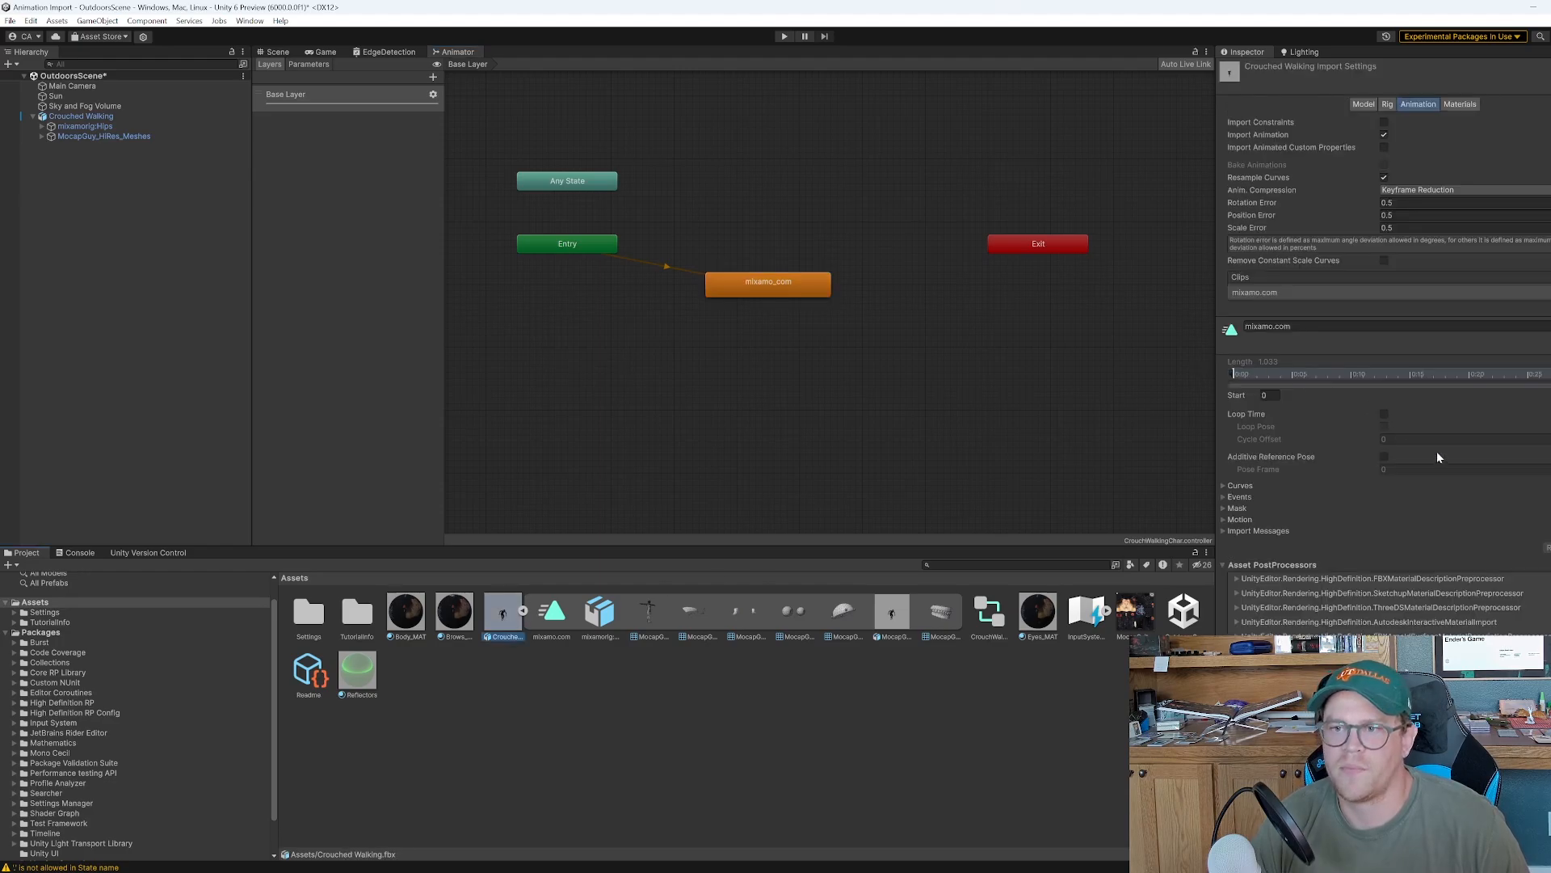
click(276, 52)
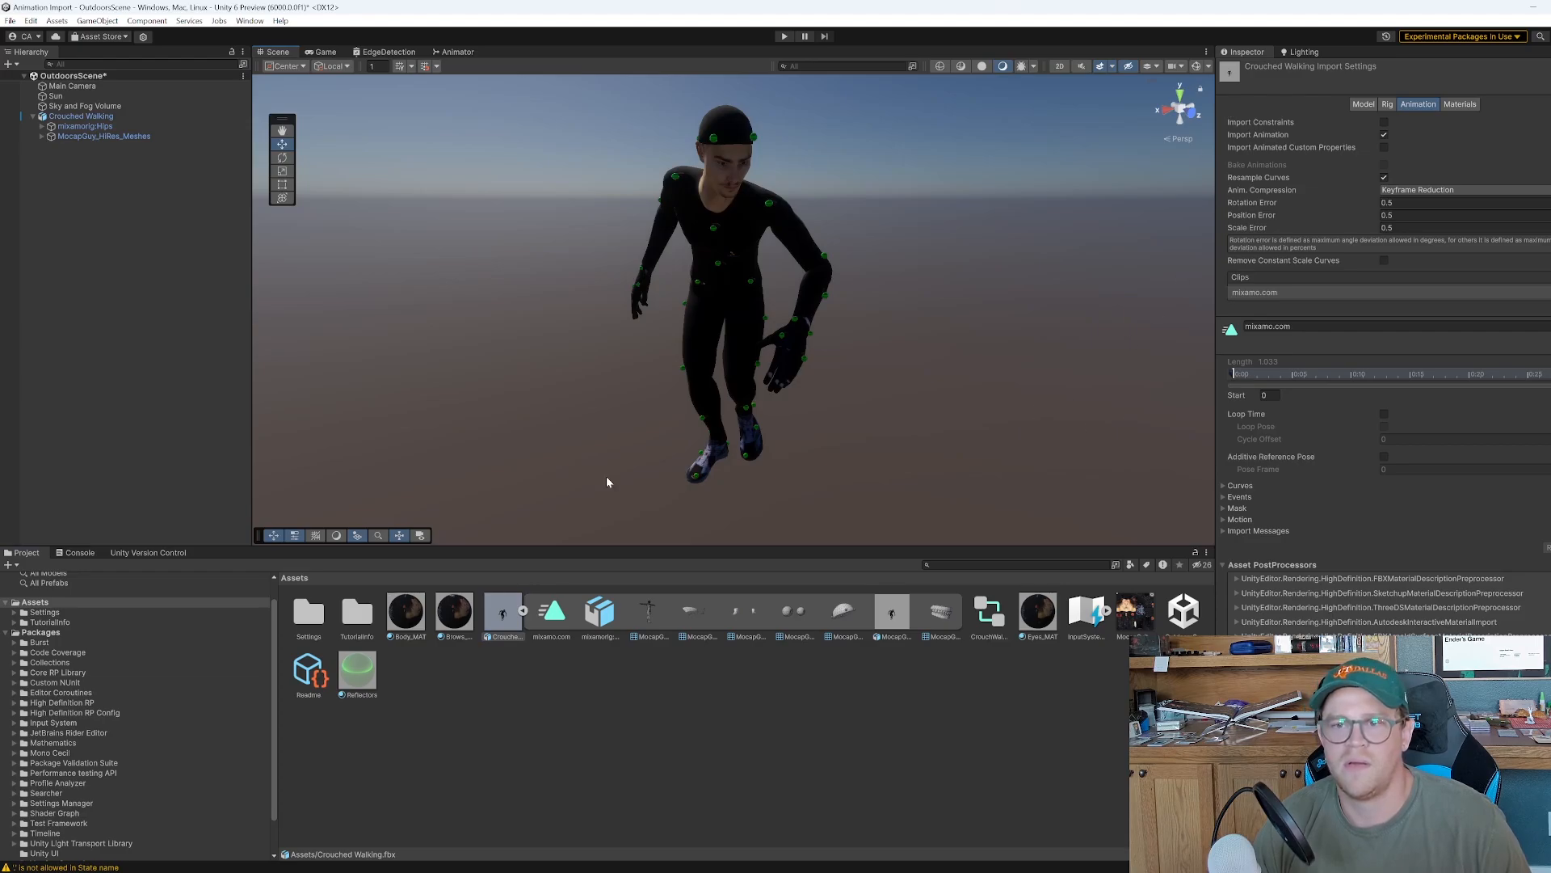
Assign the CrouchWalkingChar controller to the Animator component of the Crouched Walking object
click(80, 115)
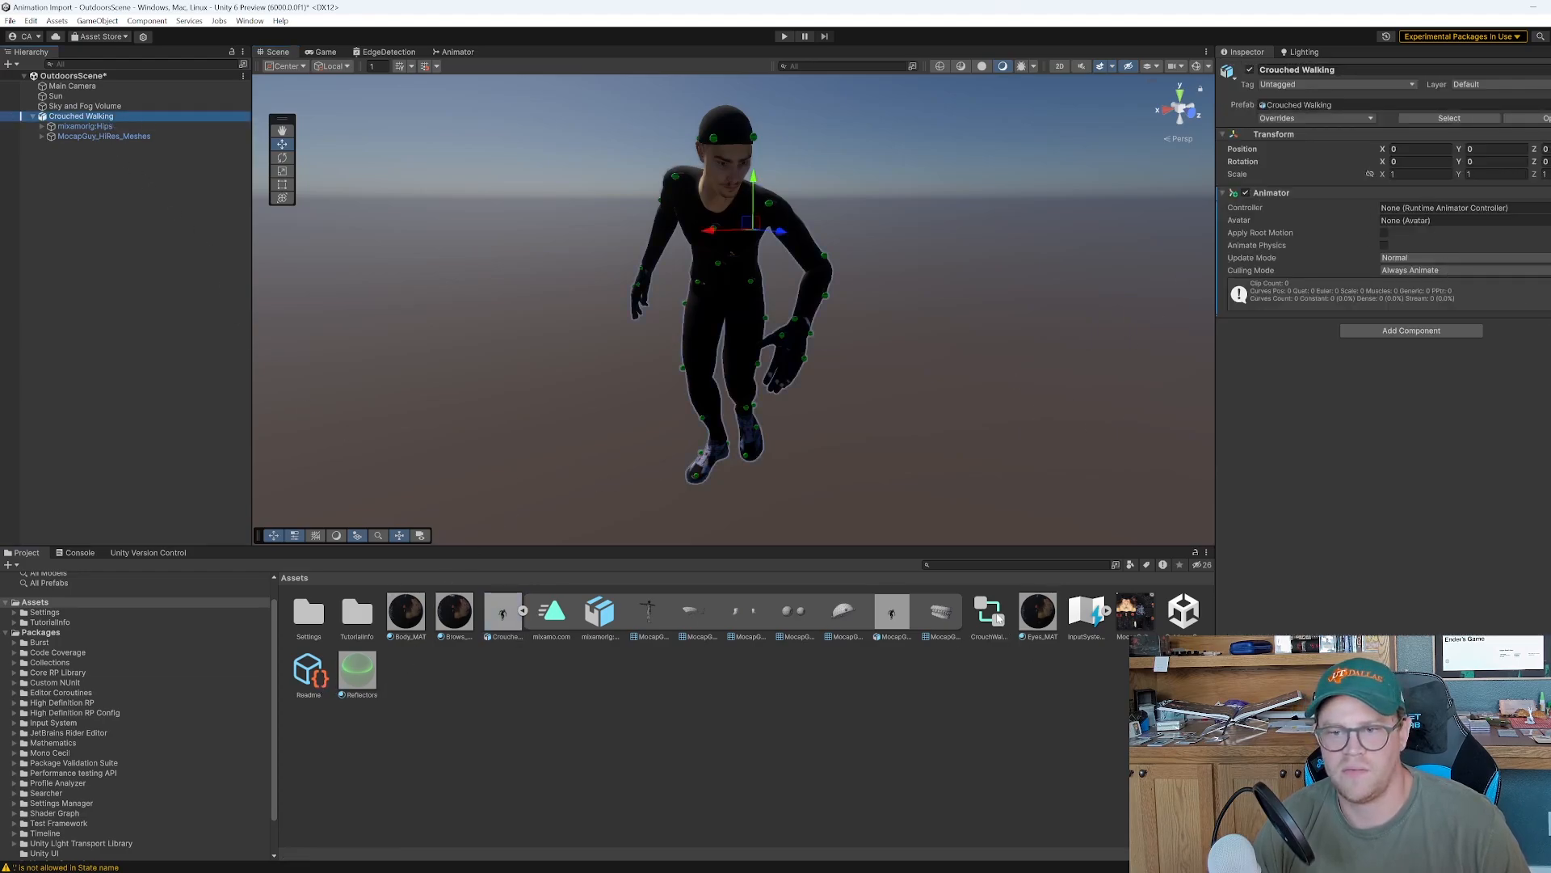
drag(989, 612, 1430, 214)
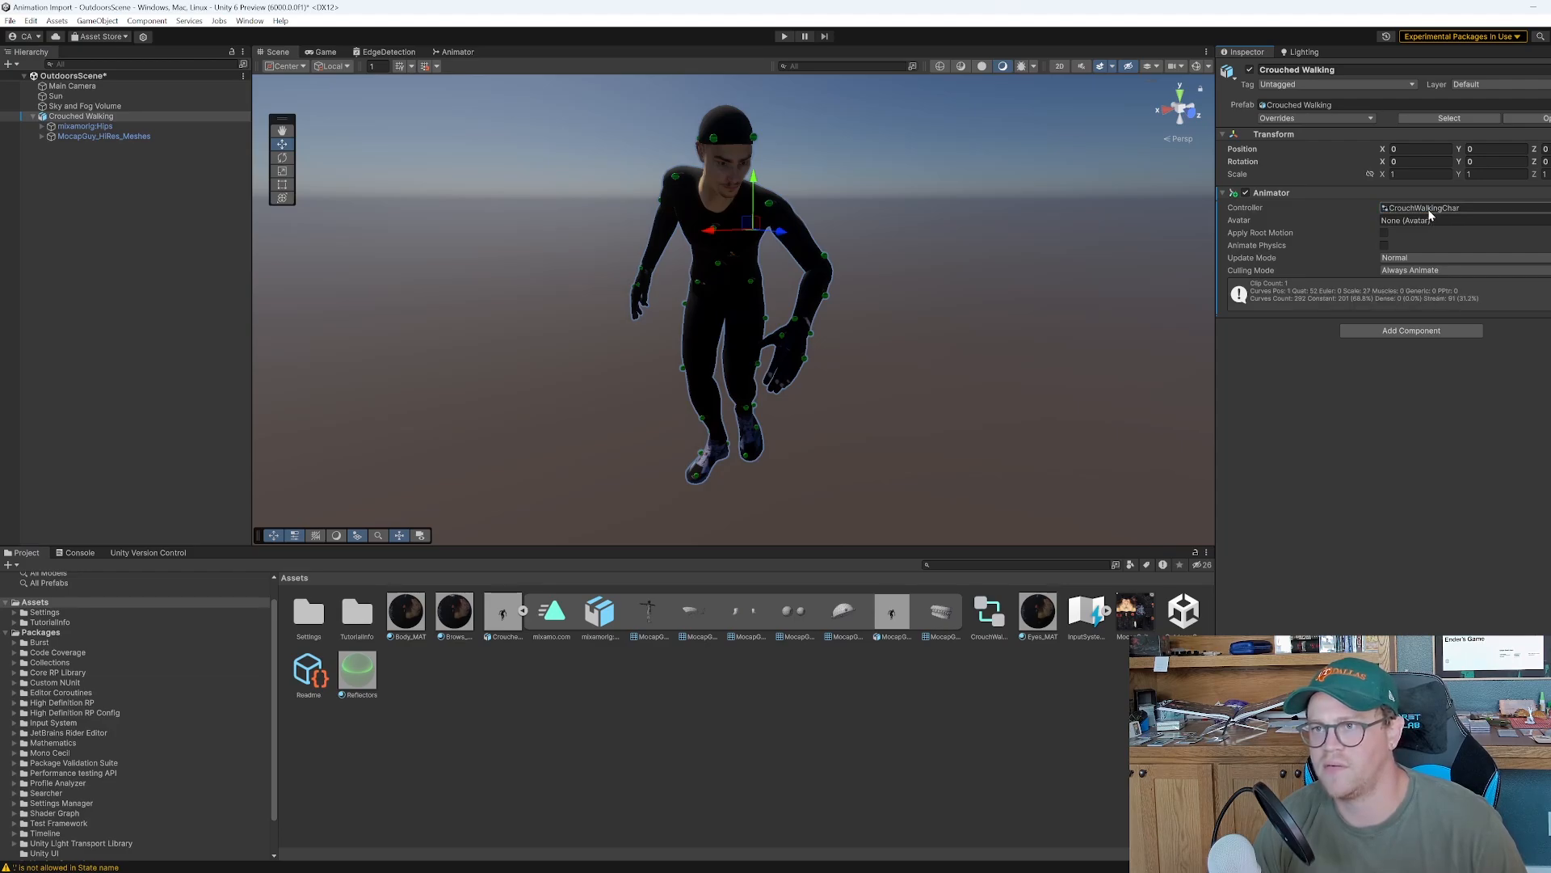
Run the scene twice in Play mode, watching the character's walk animation in the Scene view, and stop playback
click(786, 36)
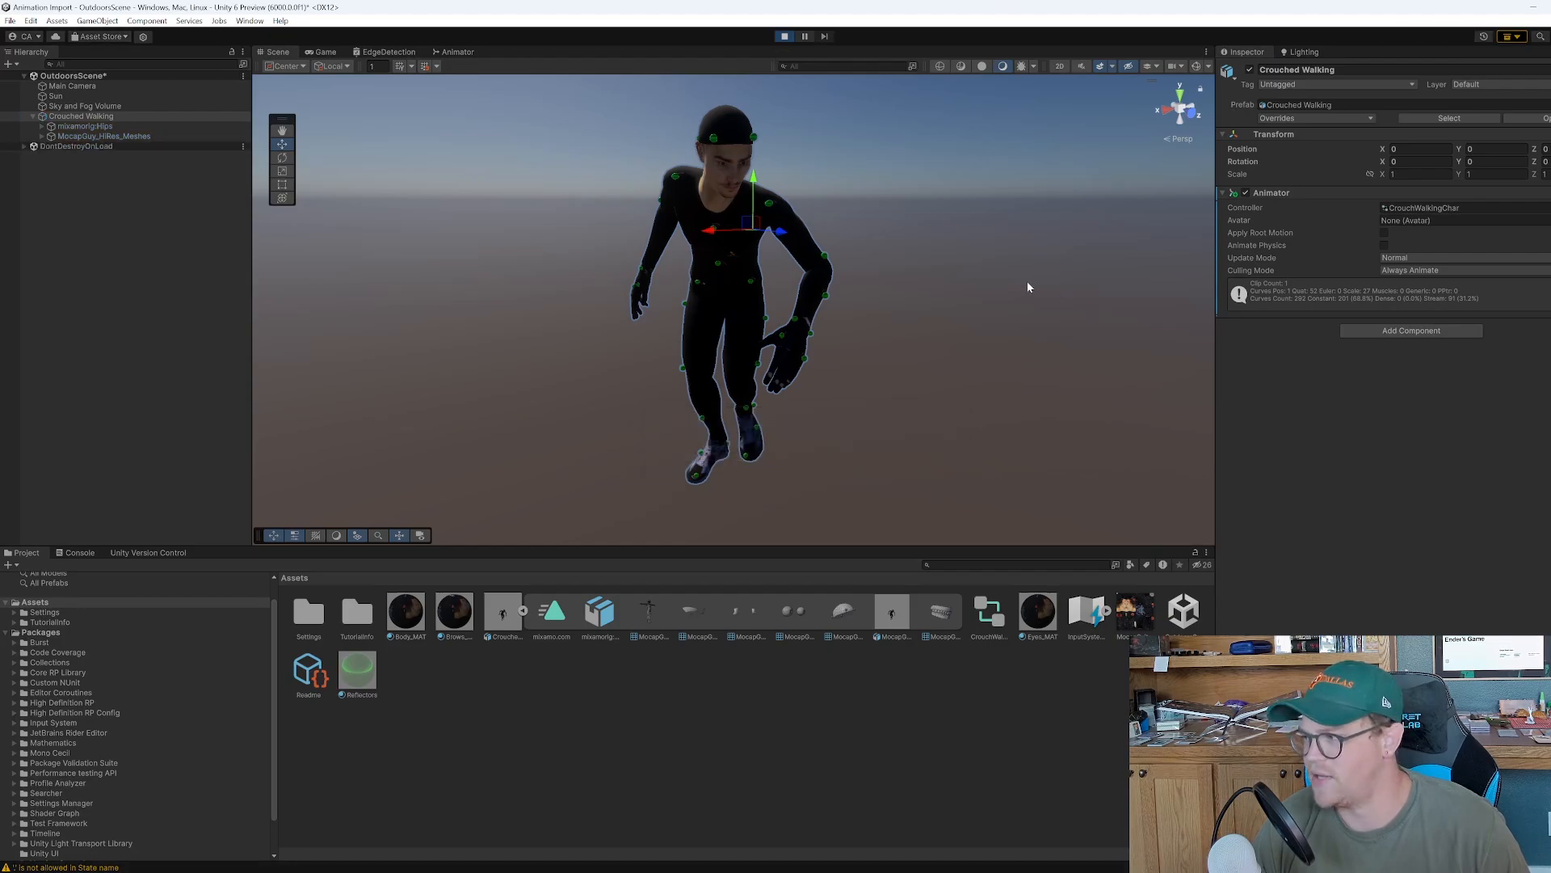
click(276, 53)
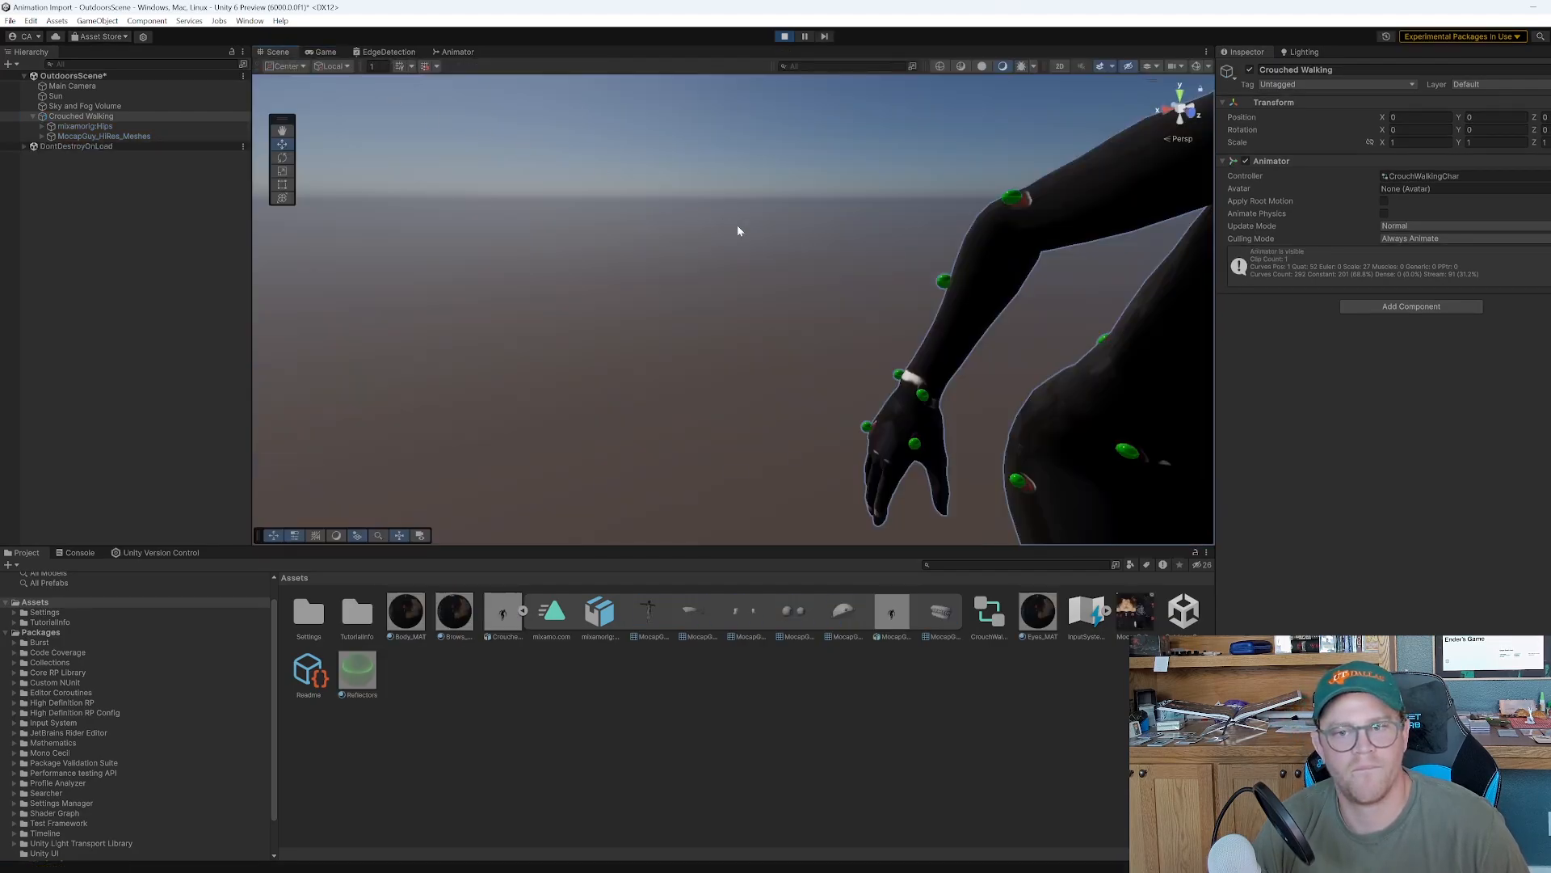
scroll(1016, 318, down, 2)
scroll(1017, 318, down, 5)
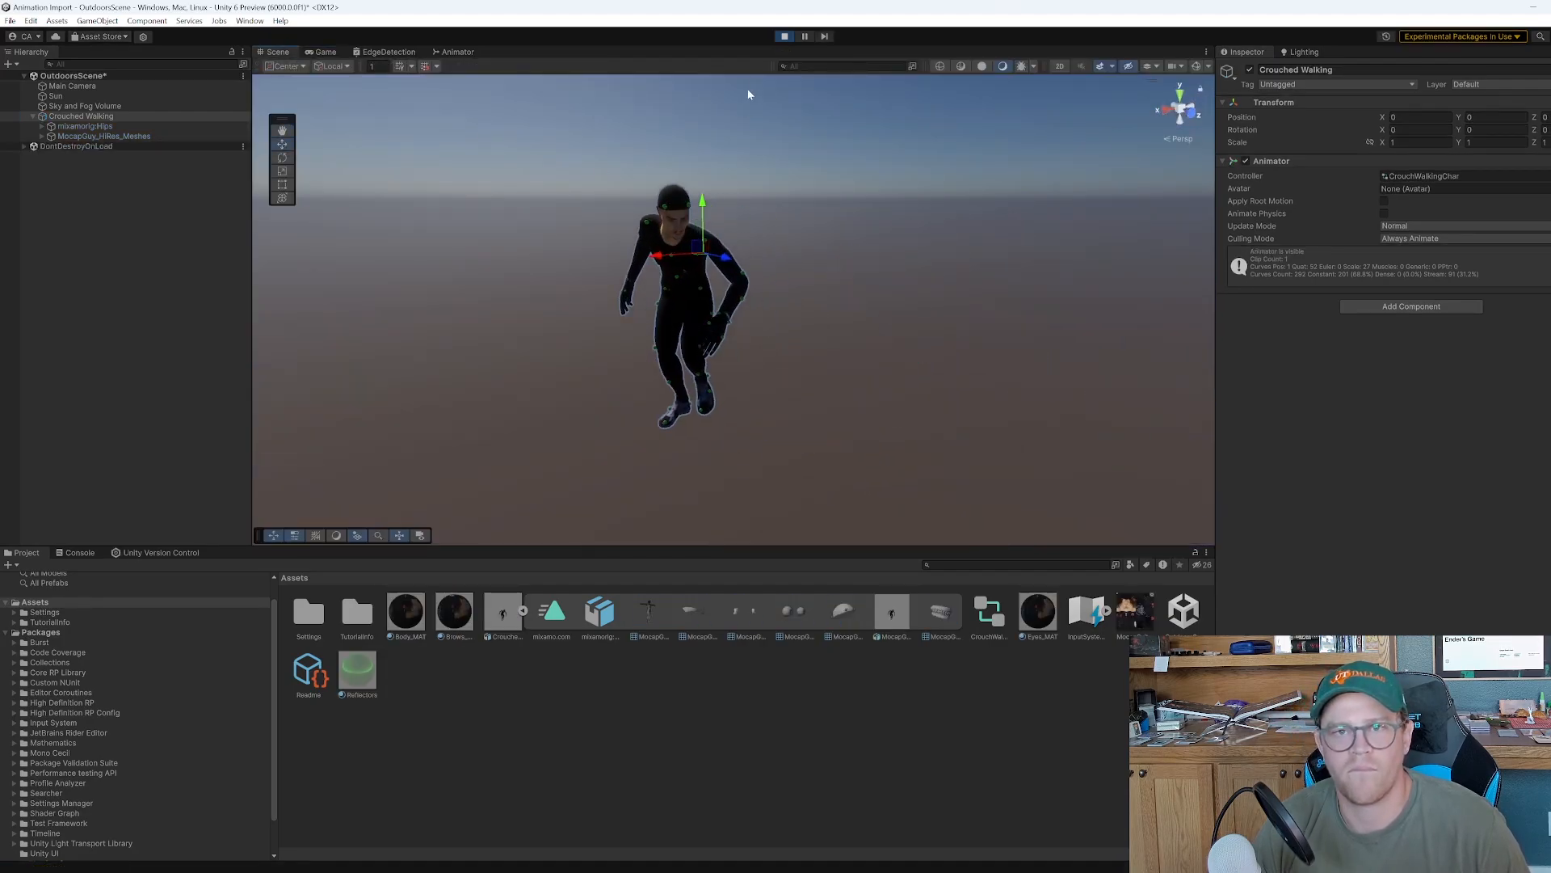
click(783, 37)
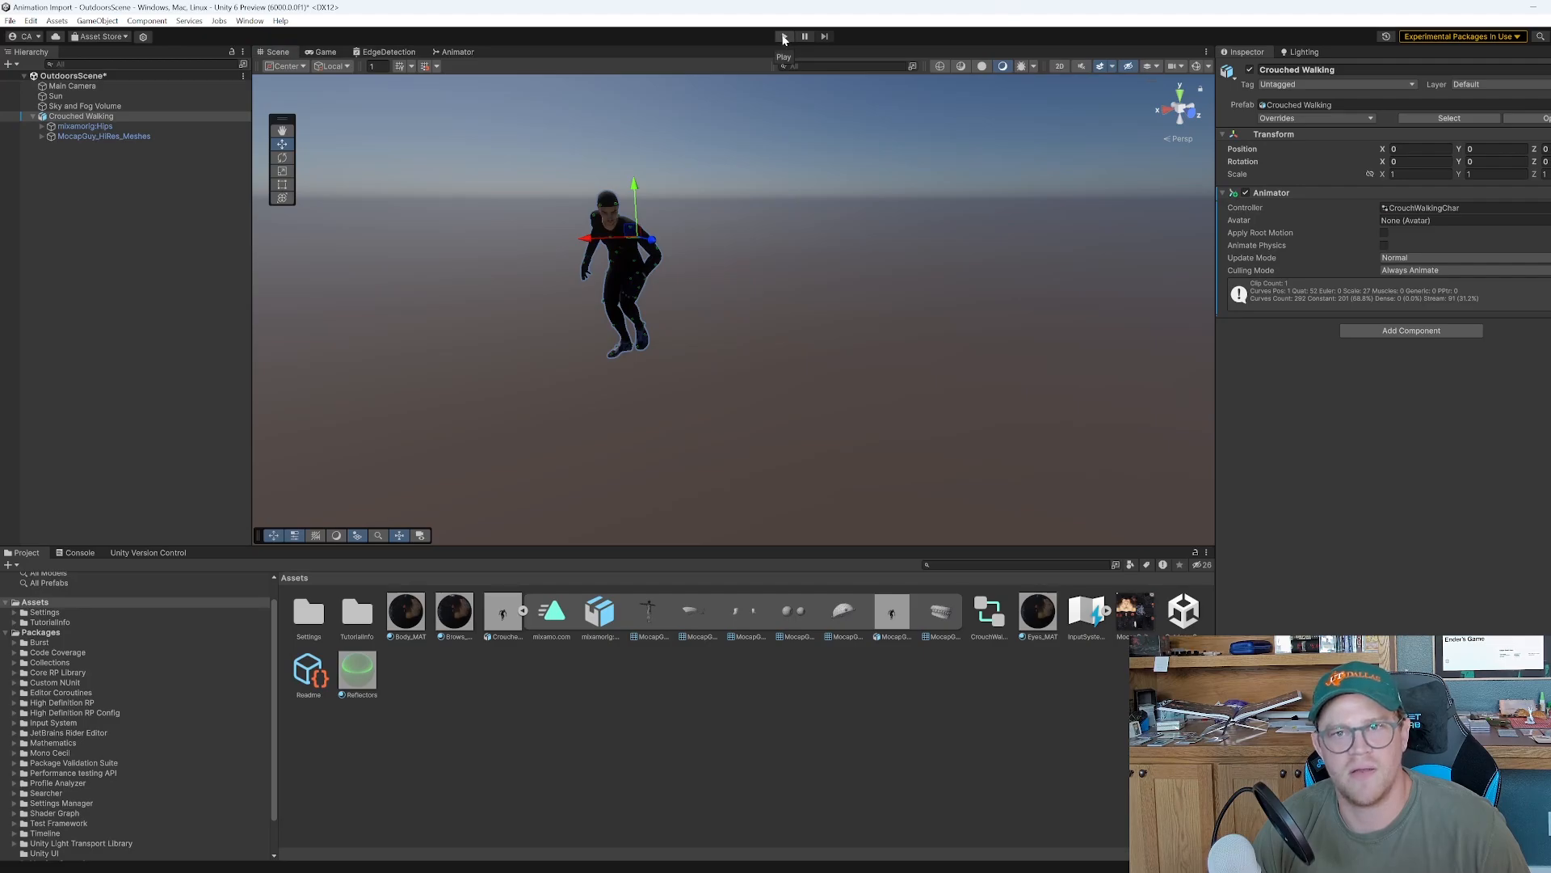
click(784, 36)
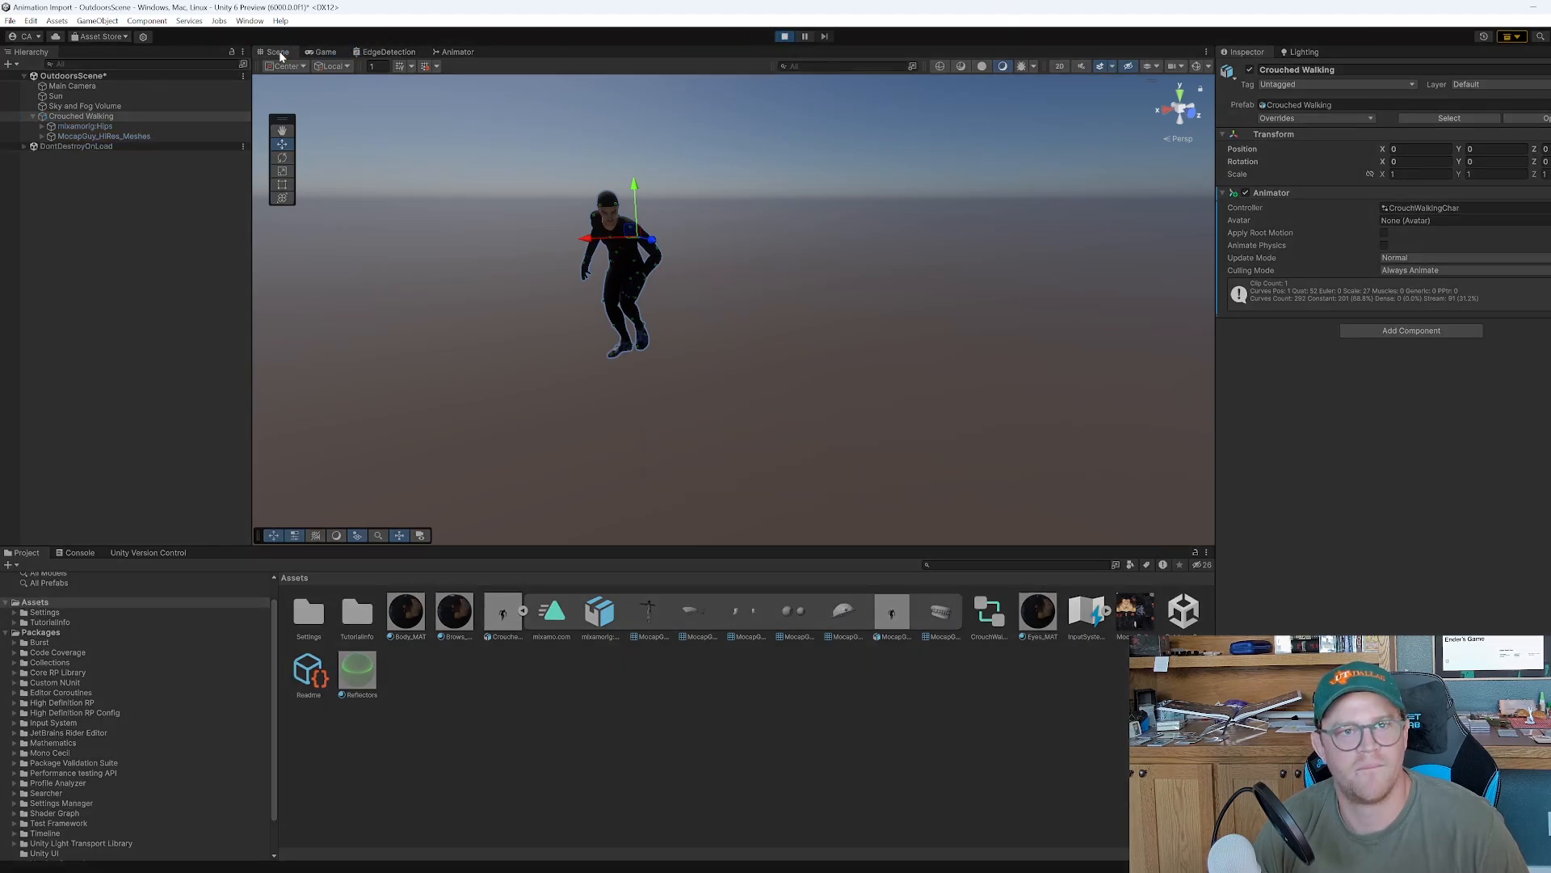
alt+drag(819, 262, 904, 296)
click(766, 268)
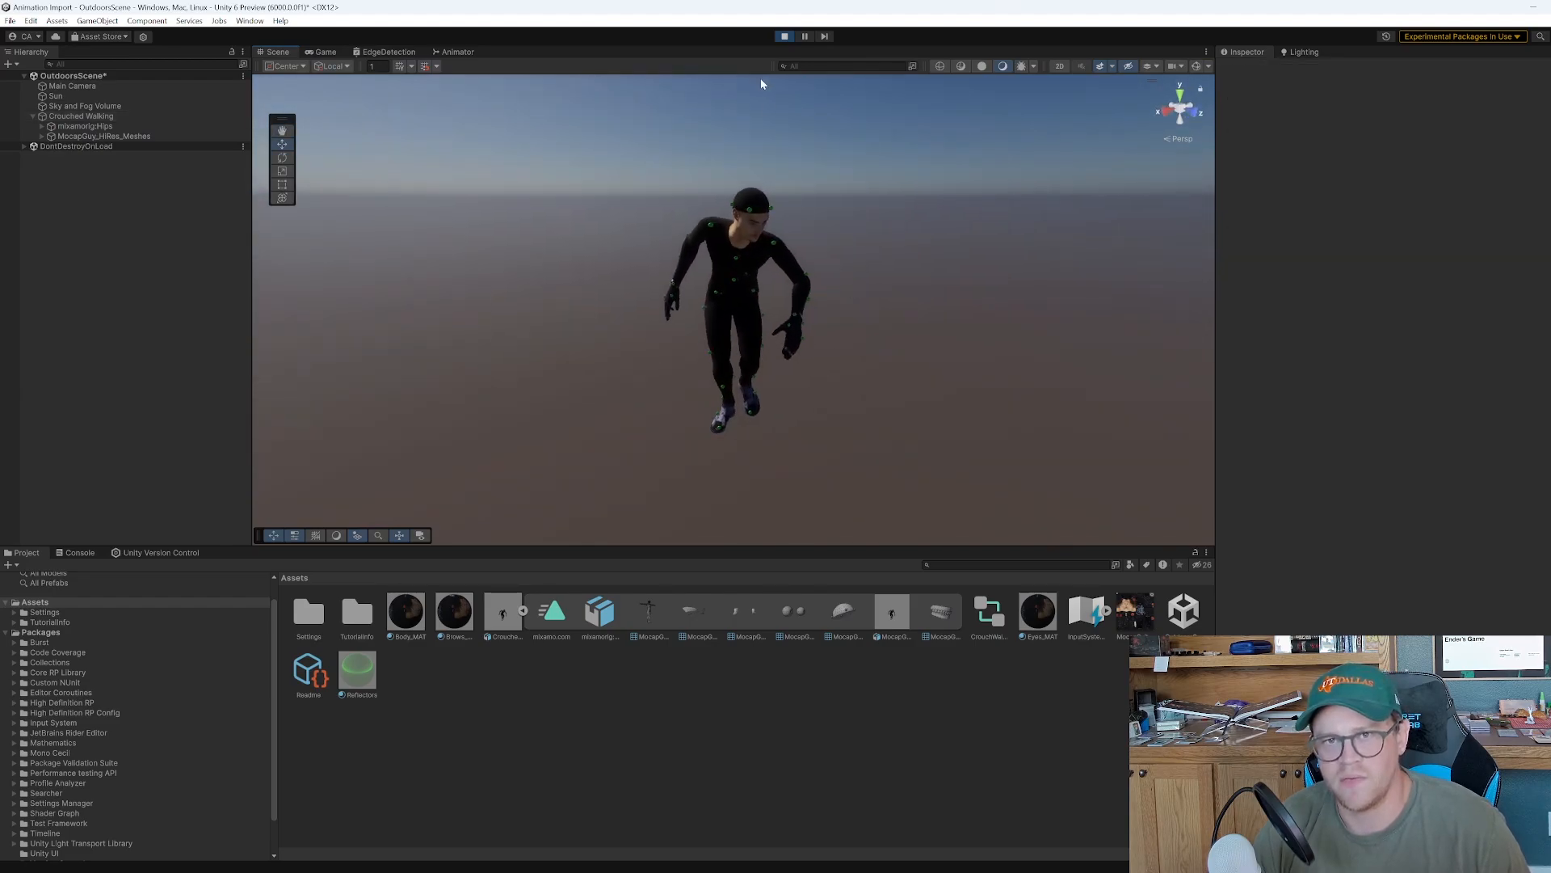
click(784, 36)
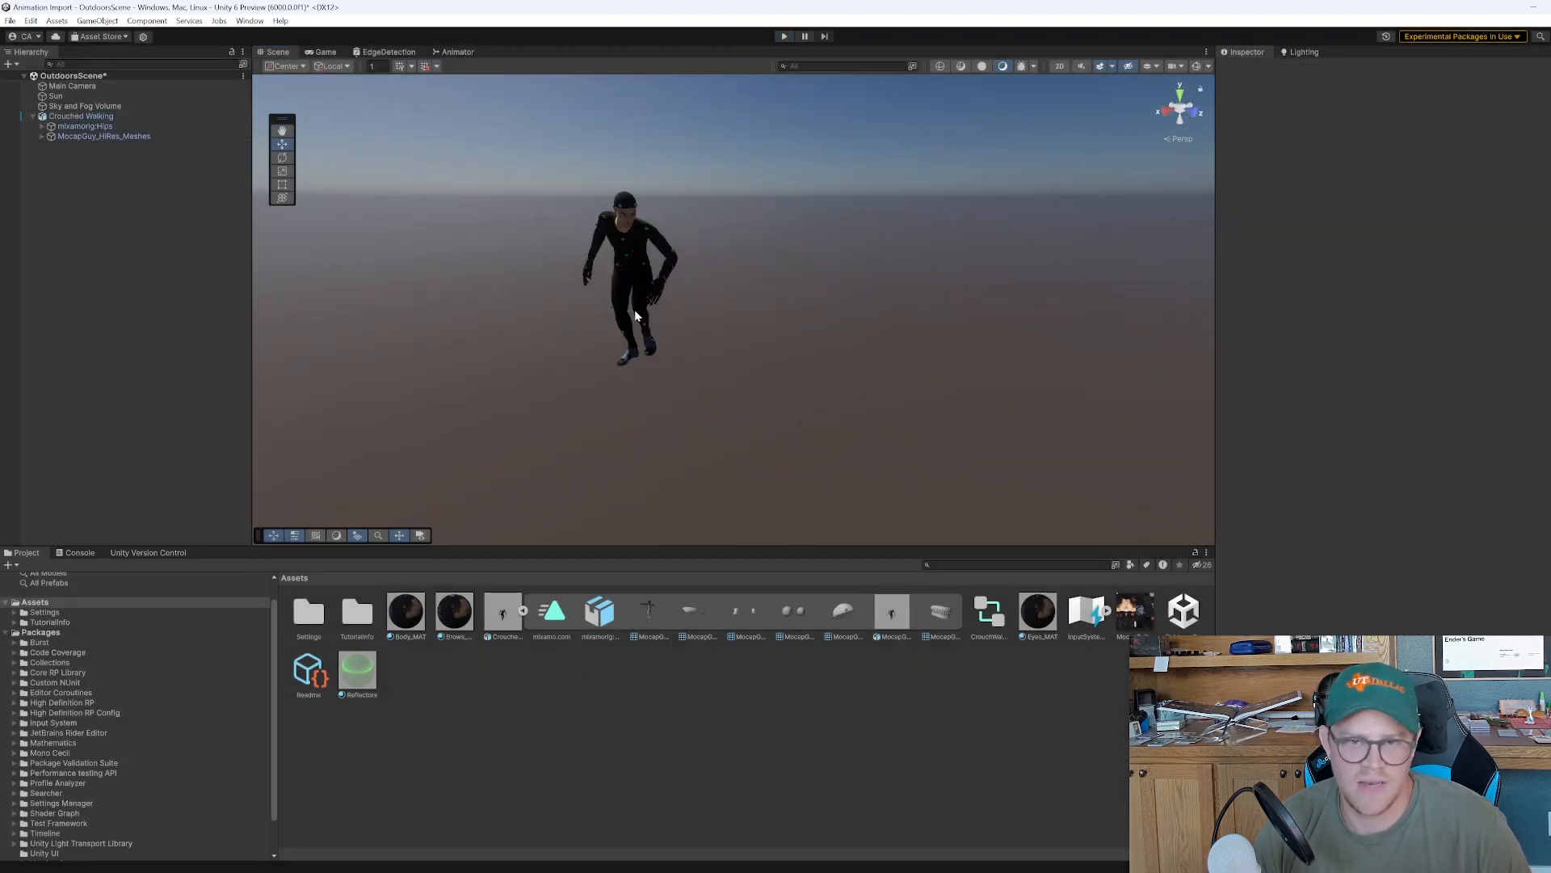
Enable Loop Time for the mixamo.com clip in the Crouched Walking model's animation import settings and save the change
click(564, 628)
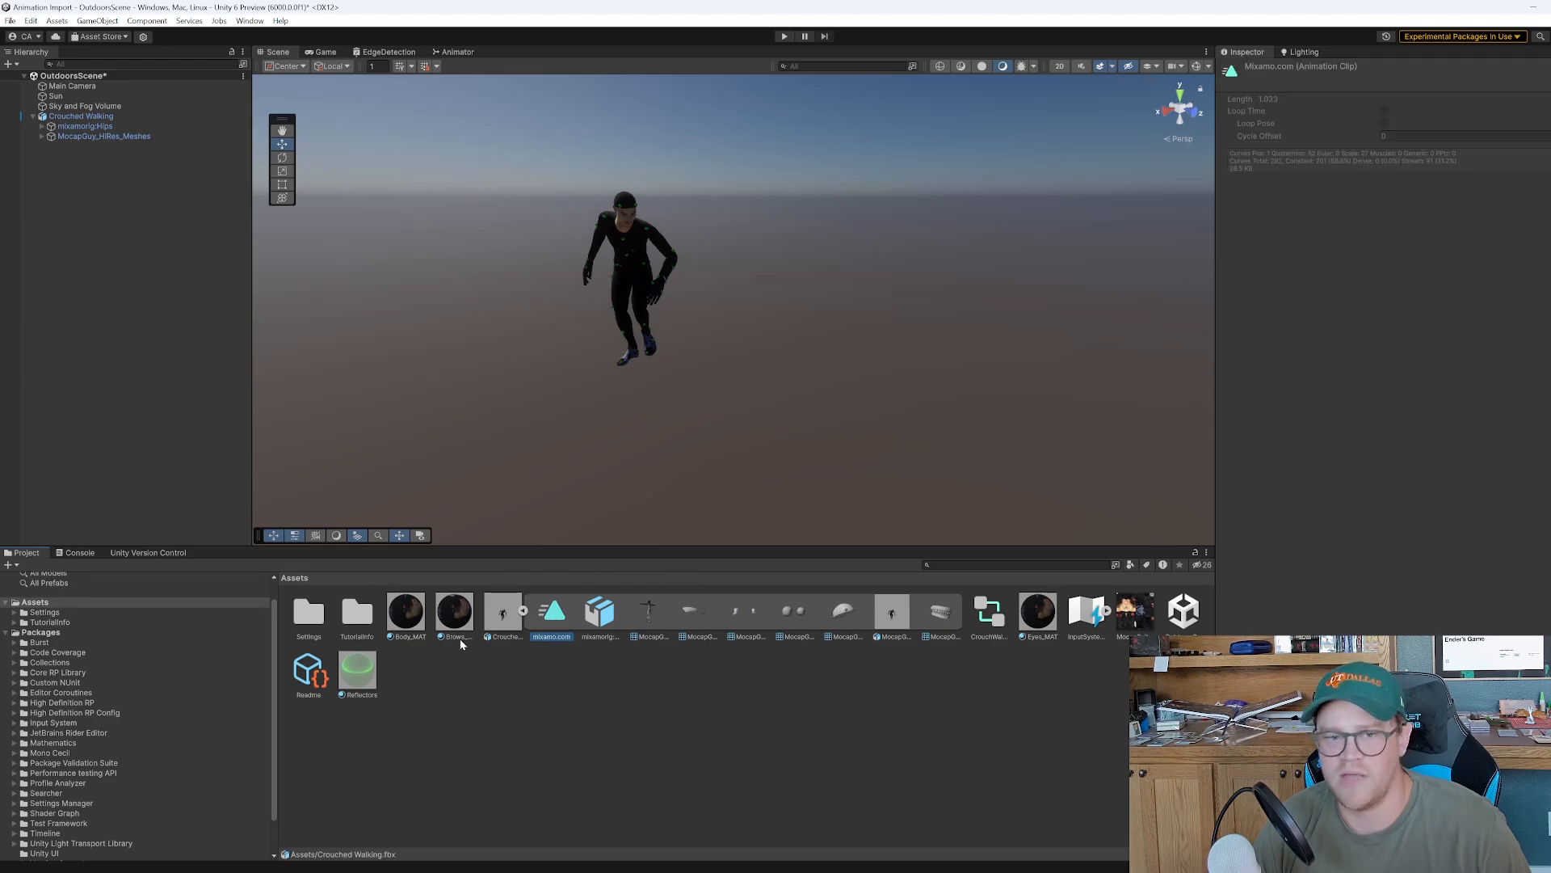
click(502, 615)
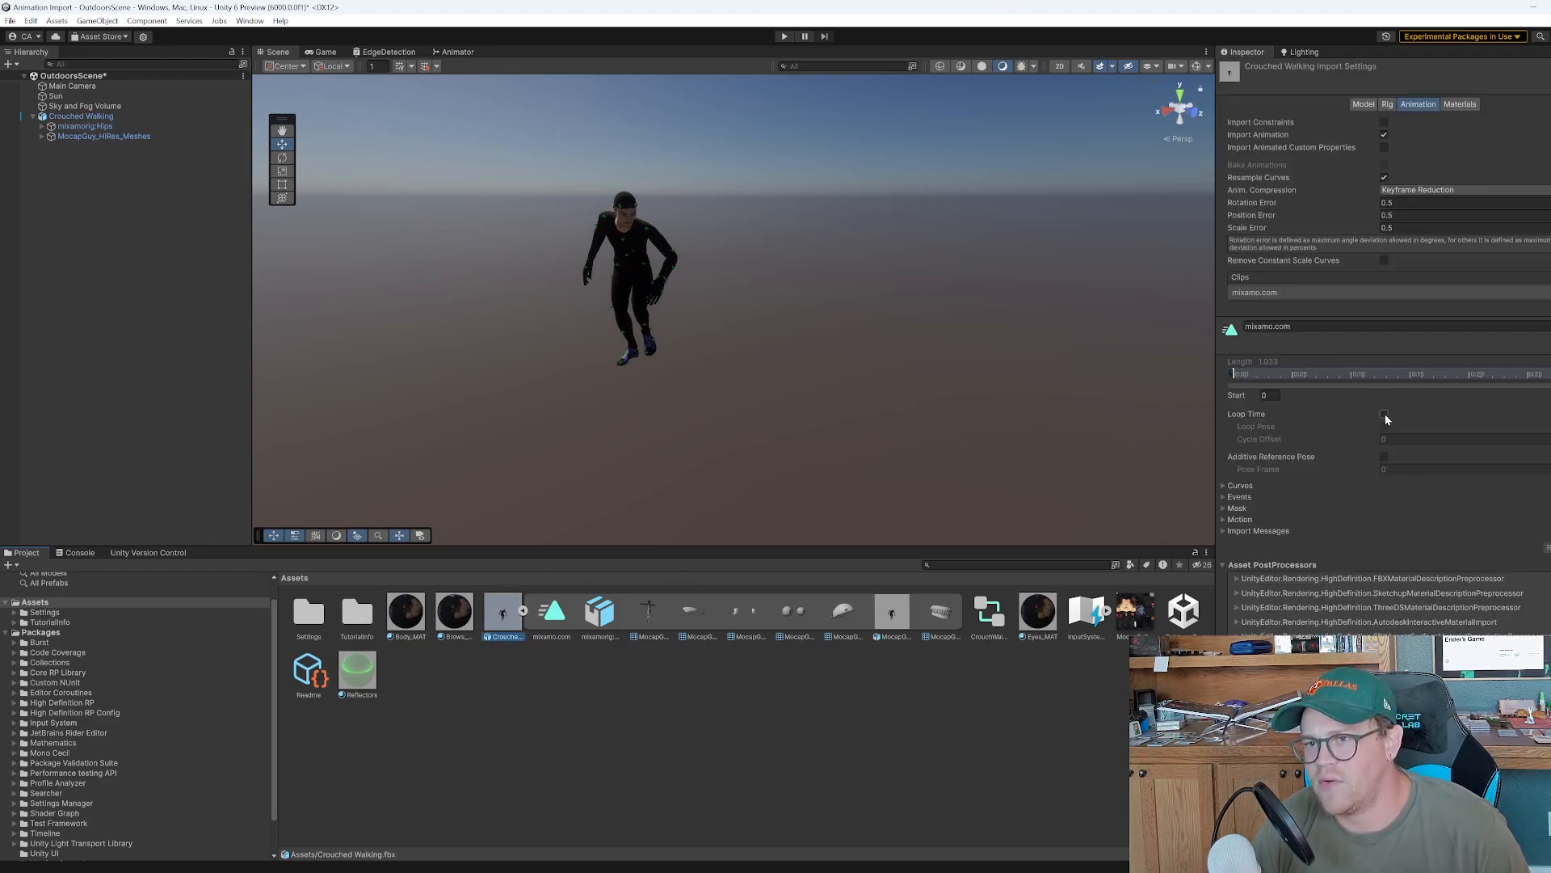
click(1384, 414)
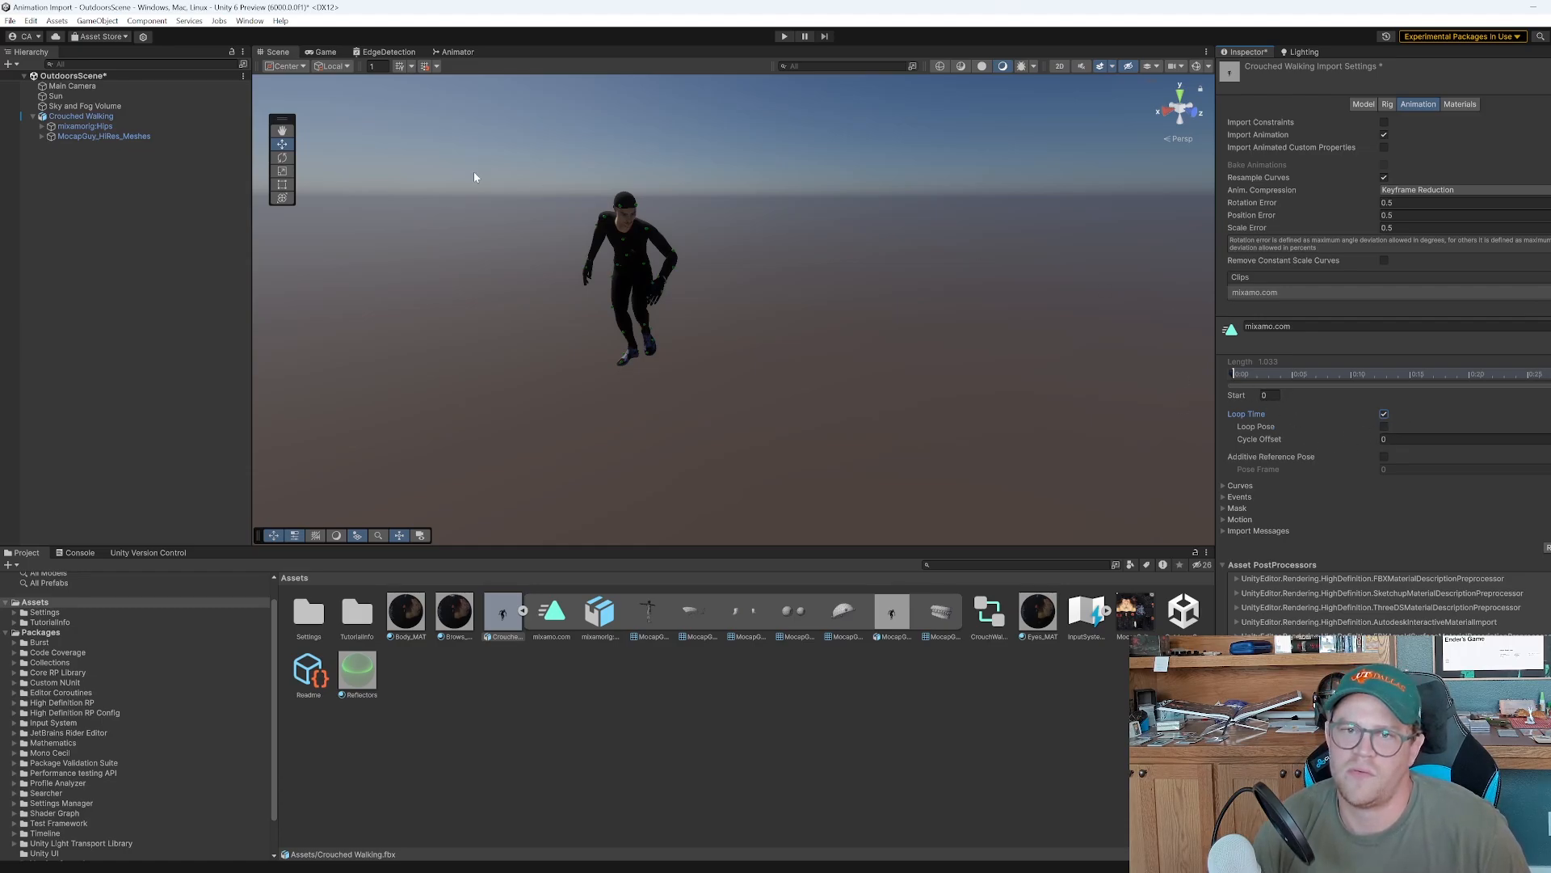
click(782, 36)
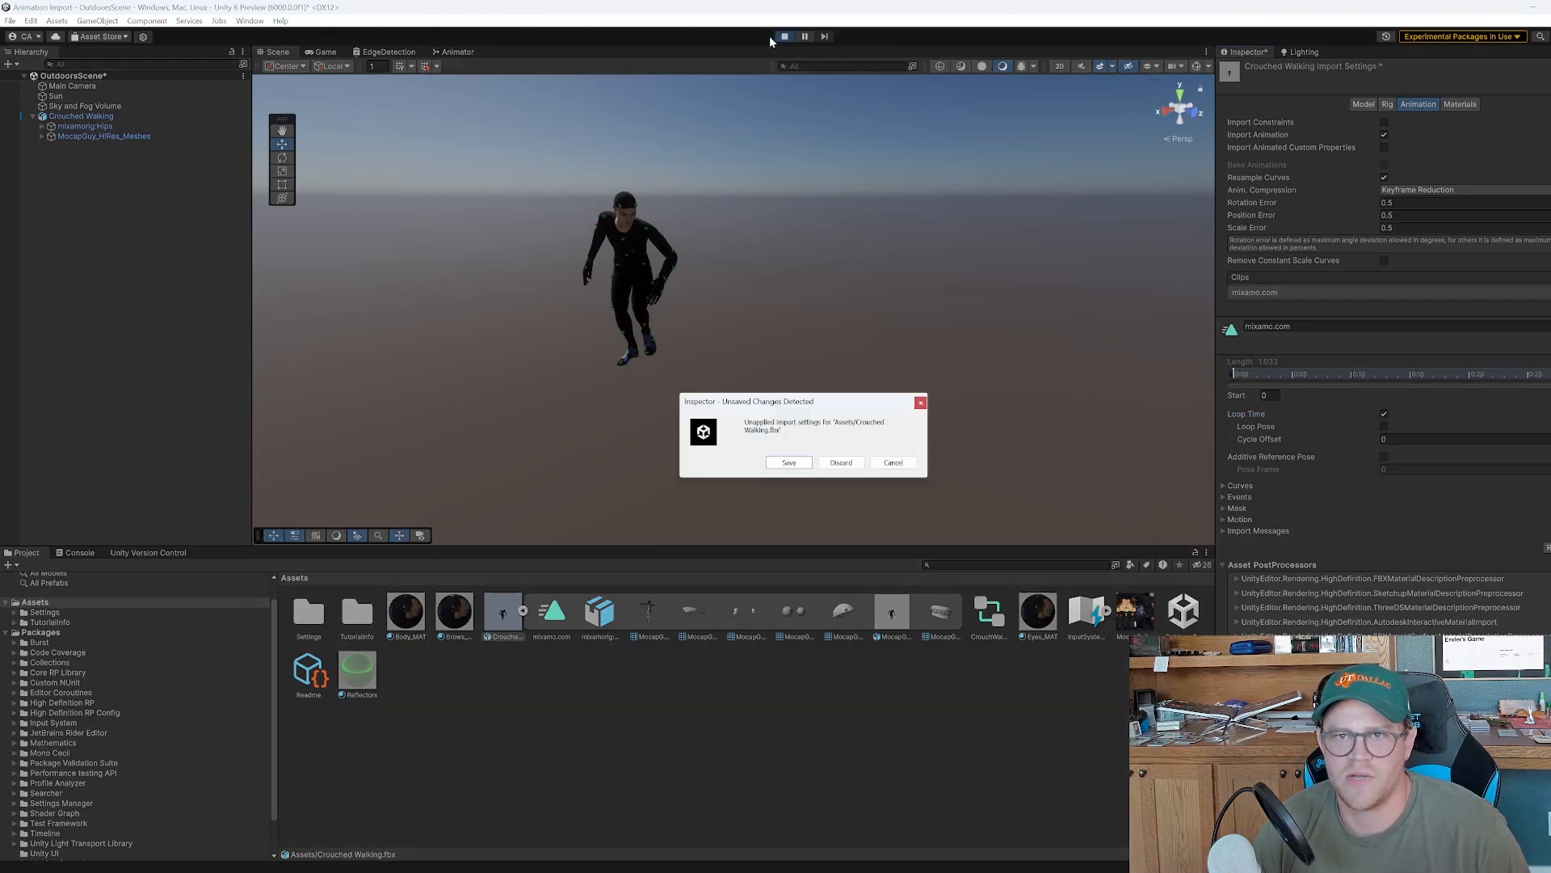
click(792, 462)
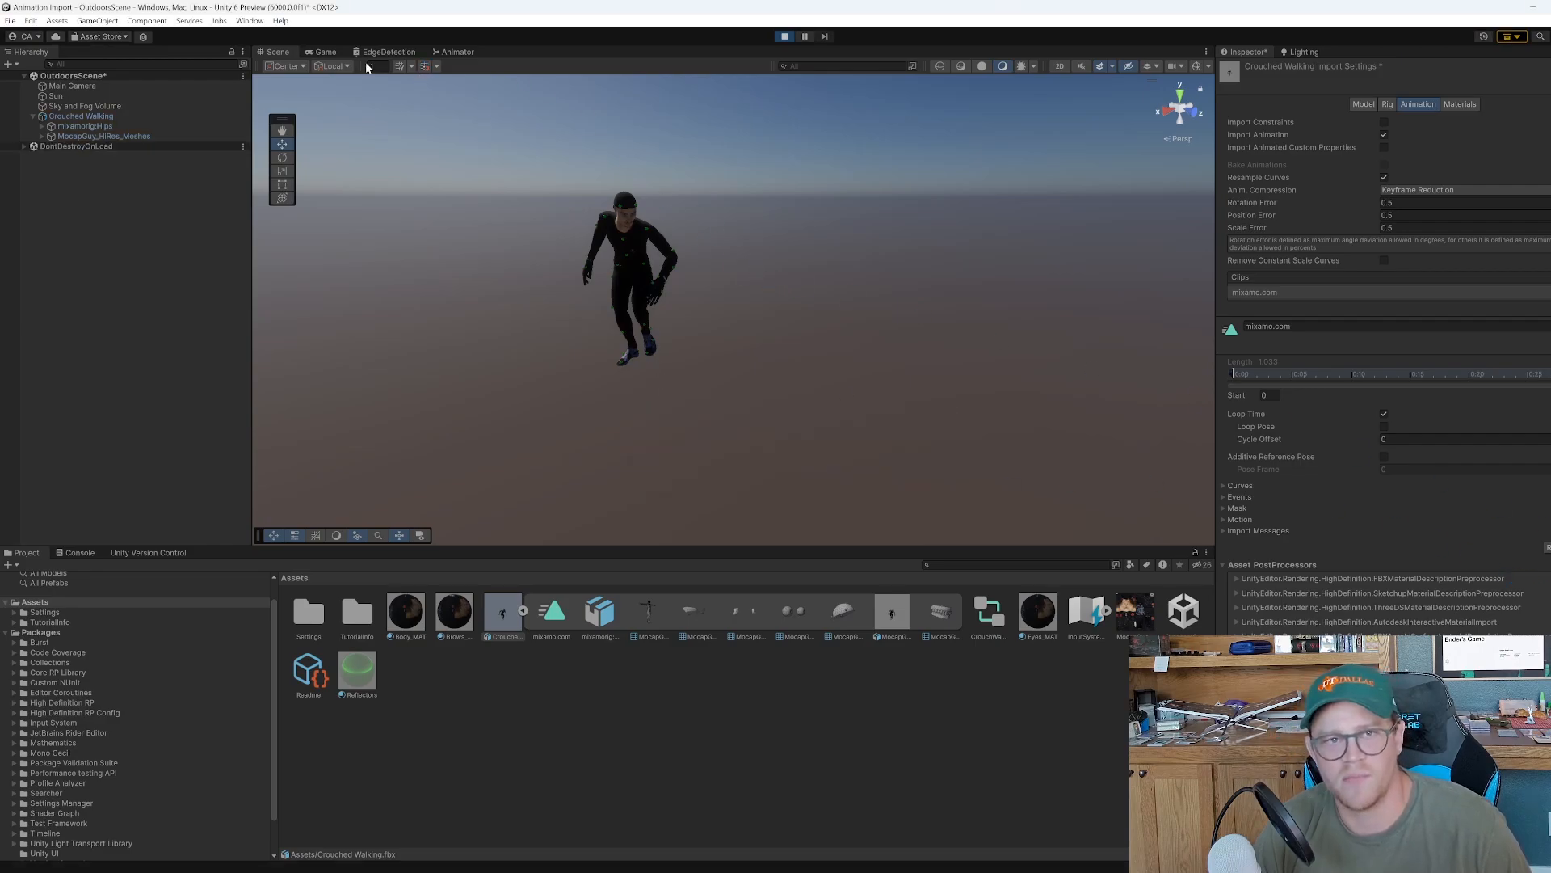
Check the walk animation's looping in the Scene view during Play mode, and stop playback
click(273, 53)
right_drag(872, 286, 652, 397)
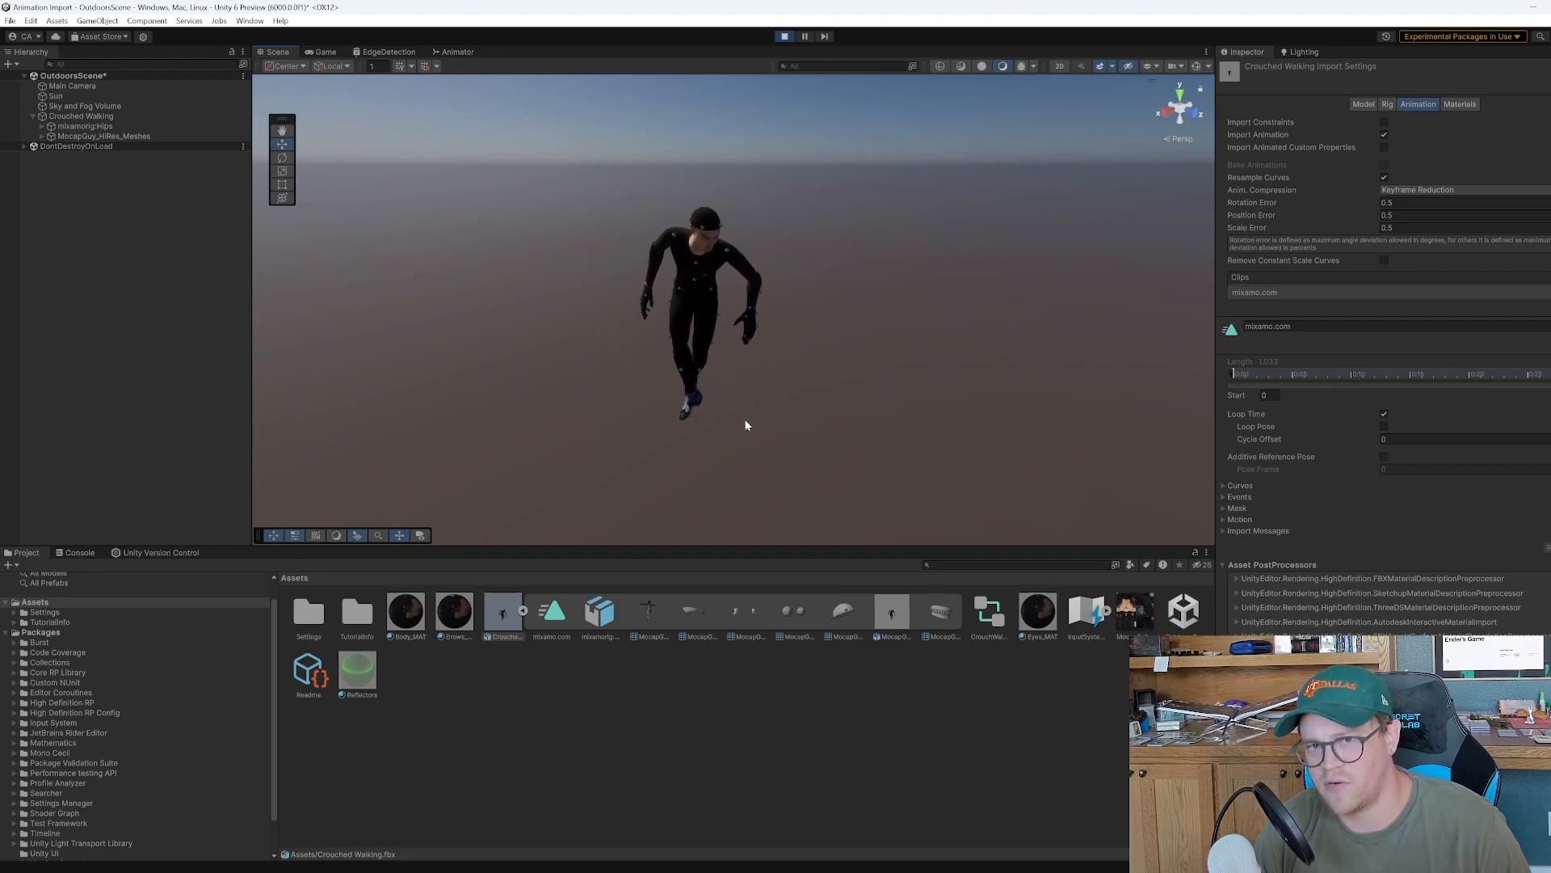
click(785, 37)
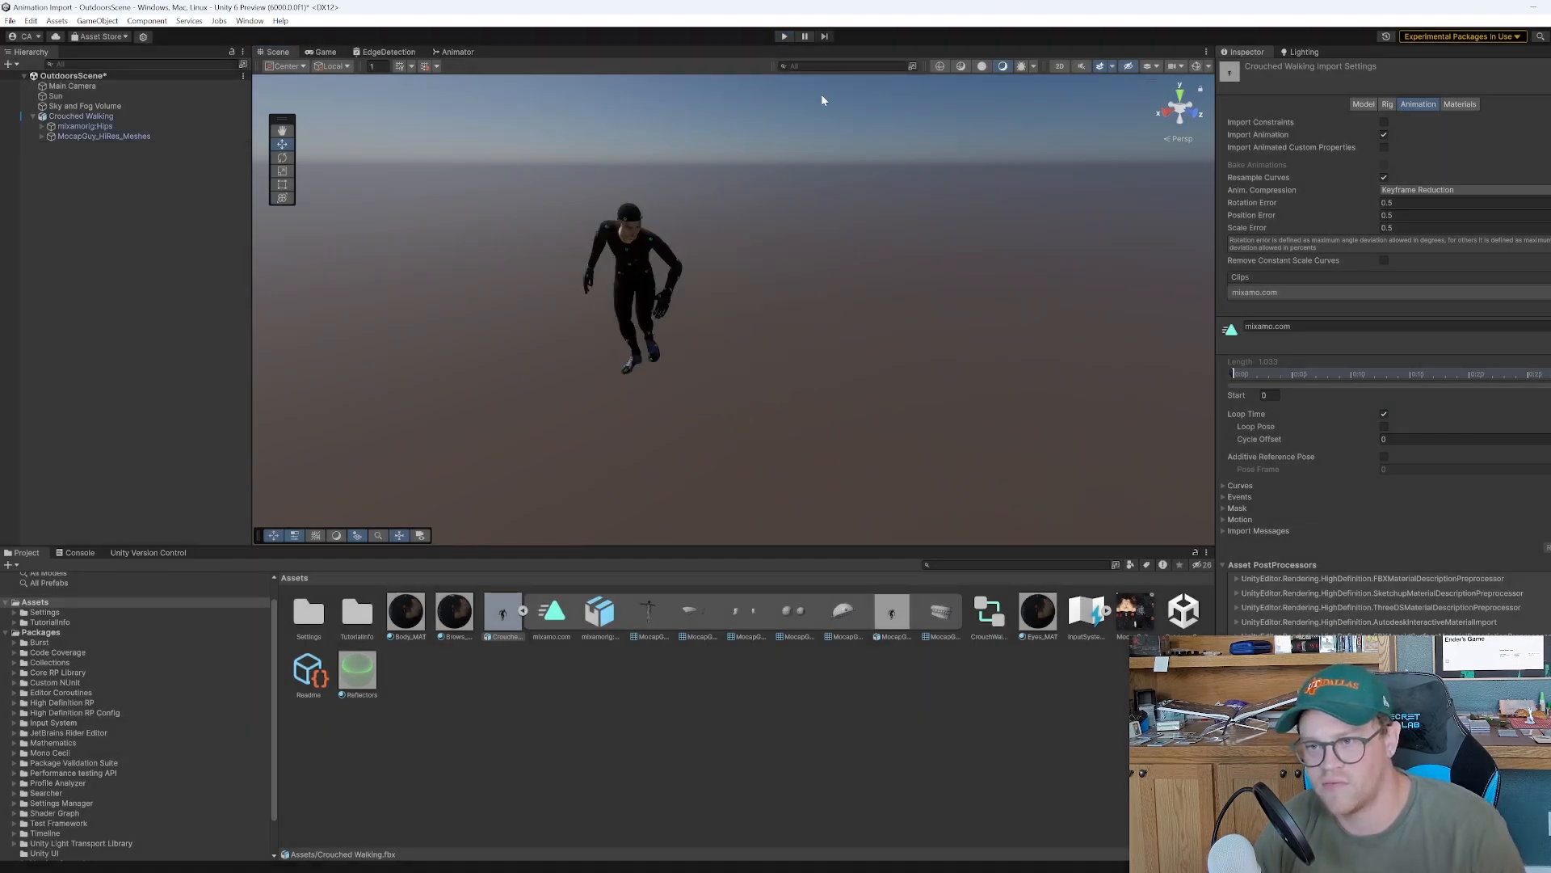
Enable Loop Pose for the mixamo.com clip and run the scene with the Scene view displayed
click(1384, 427)
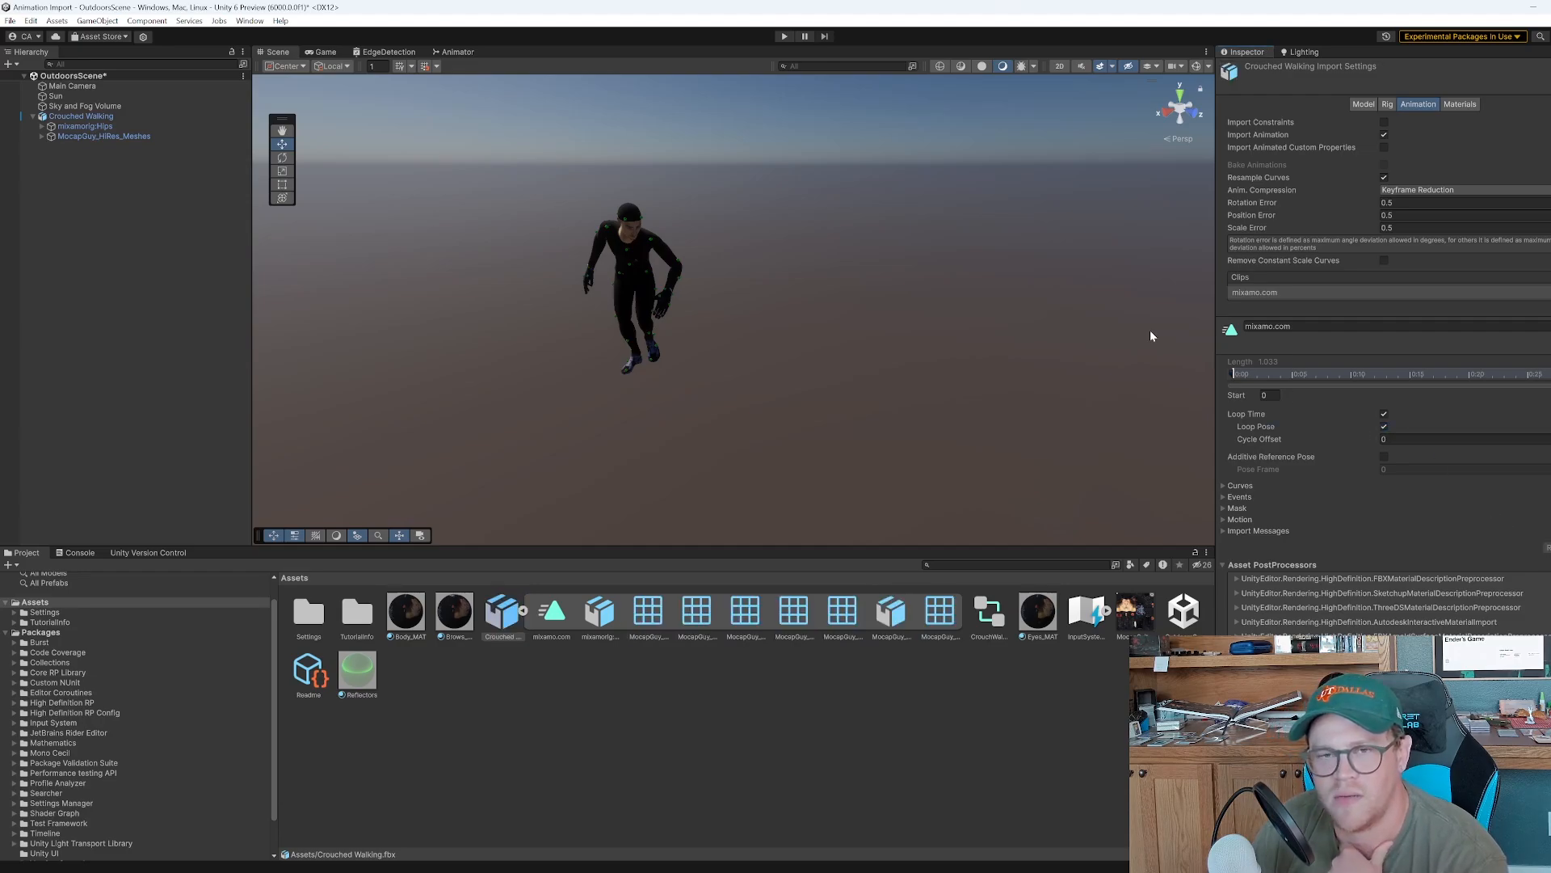
click(784, 36)
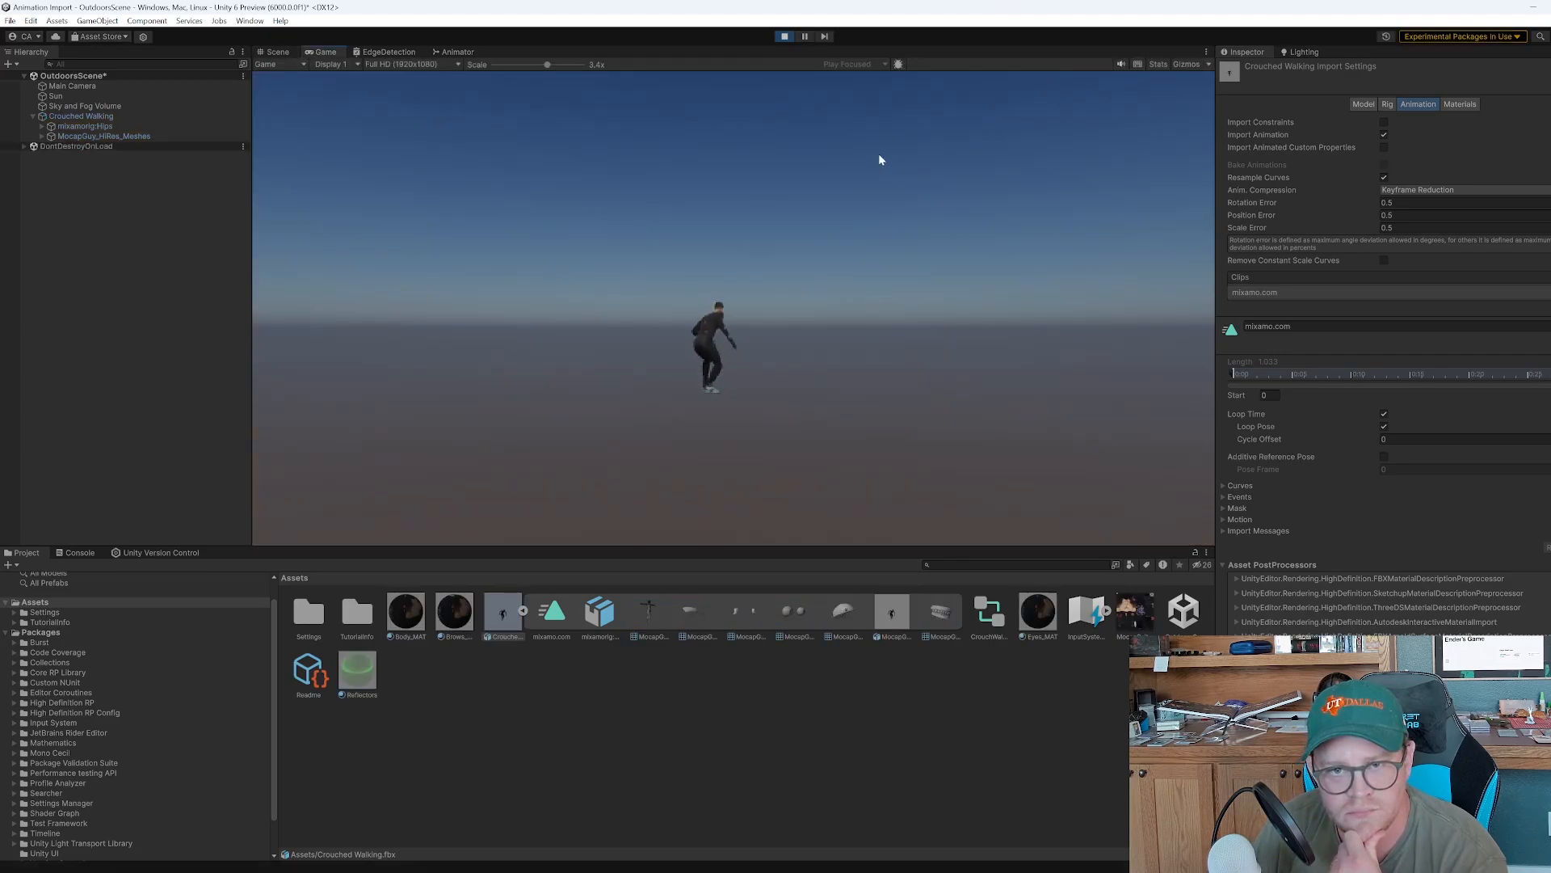
click(284, 52)
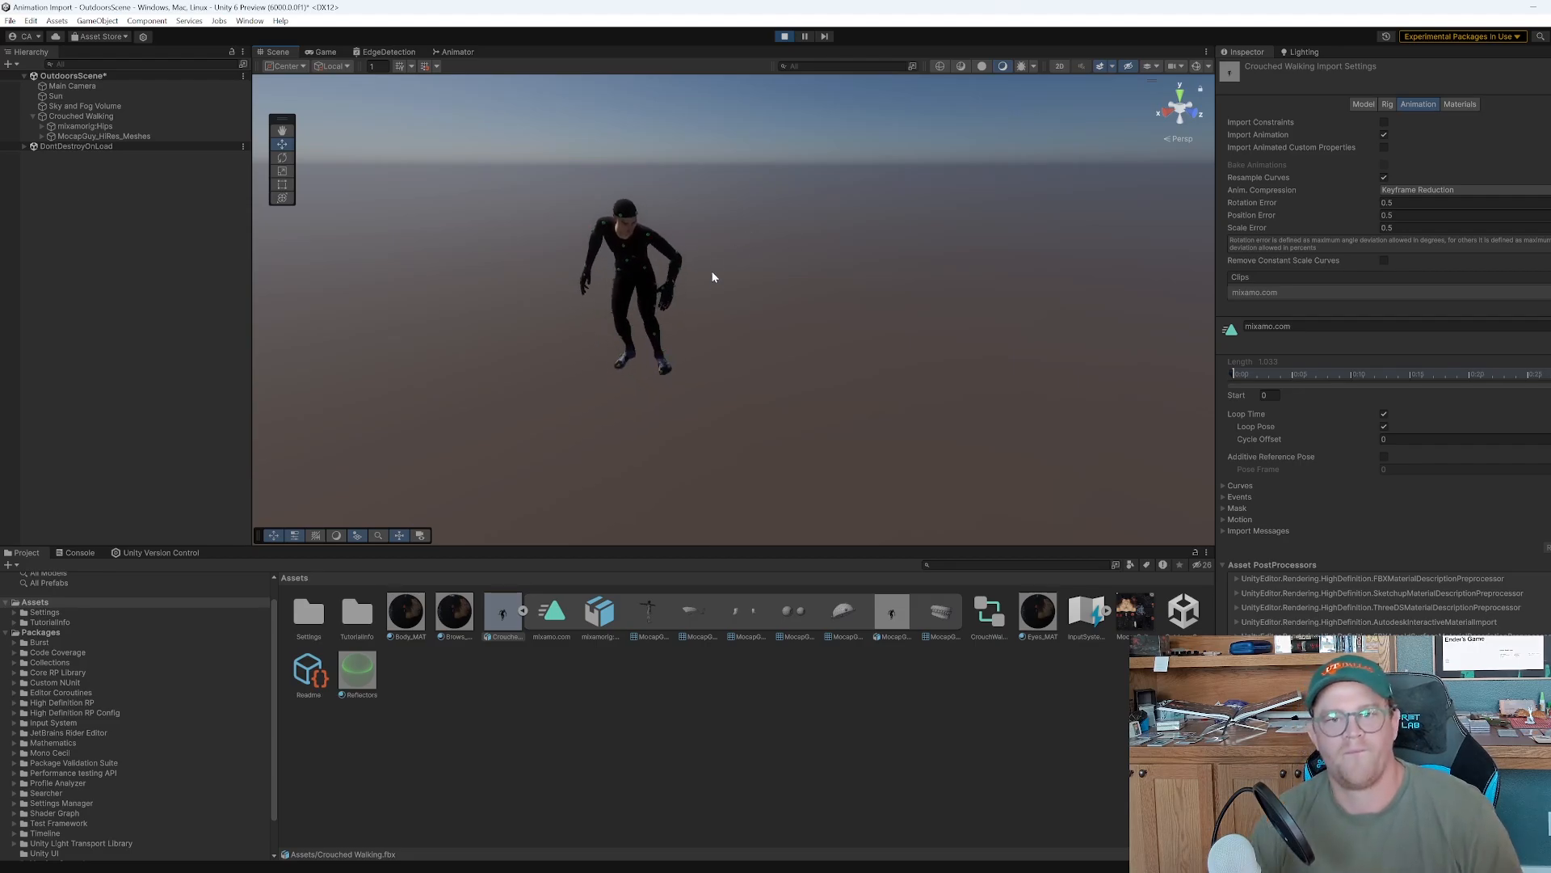
Examine the playing walk animation from several angles with Crouched Walking selected, and stop Play mode
alt+drag(710, 278, 987, 270)
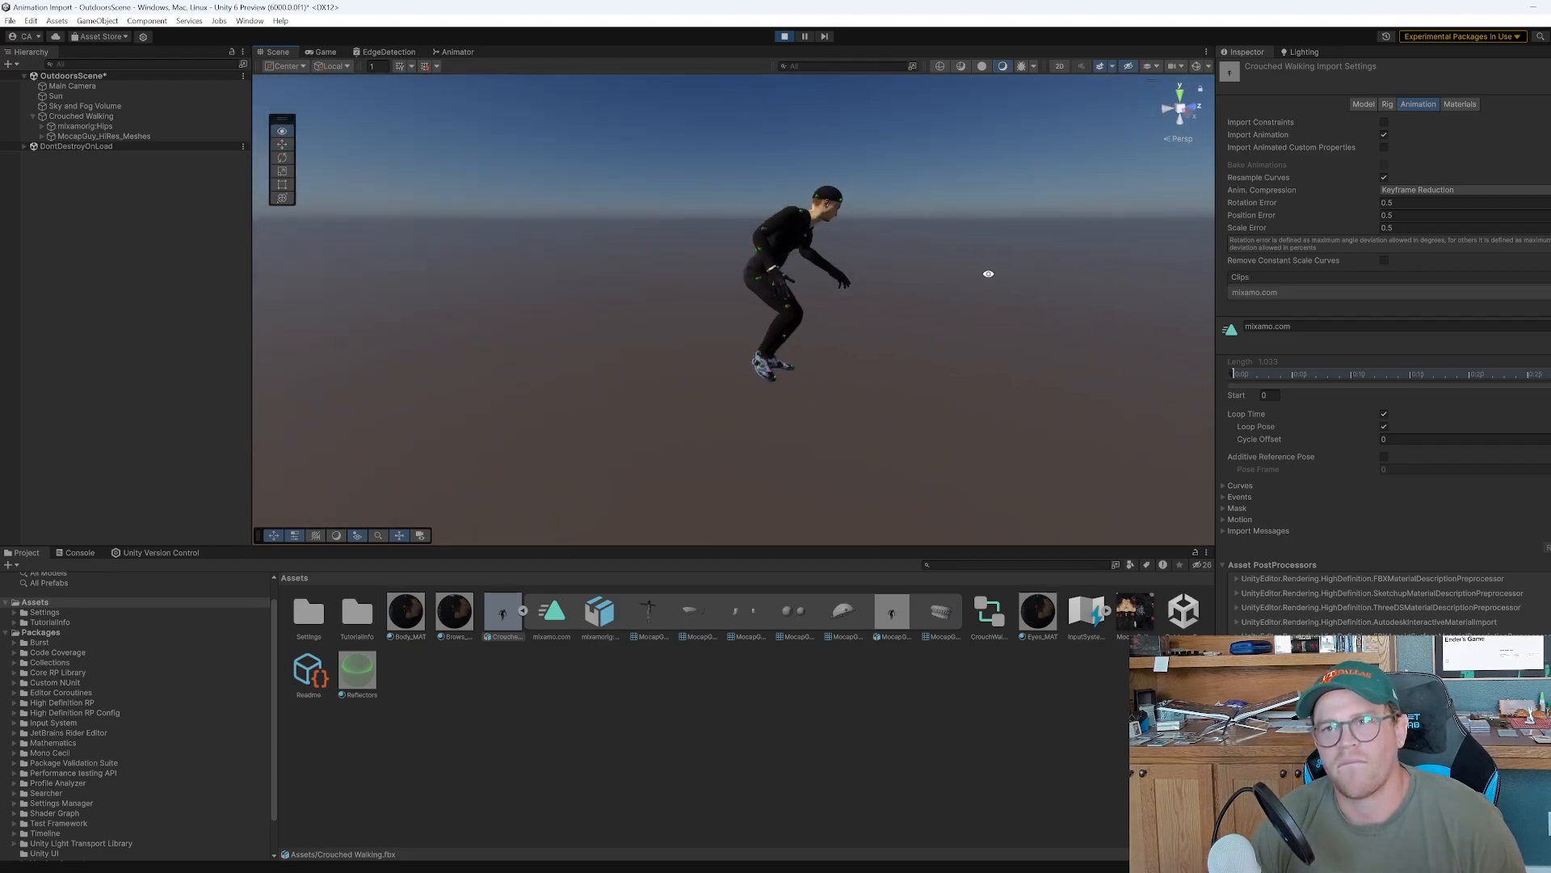
click(102, 115)
alt+drag(945, 260, 855, 294)
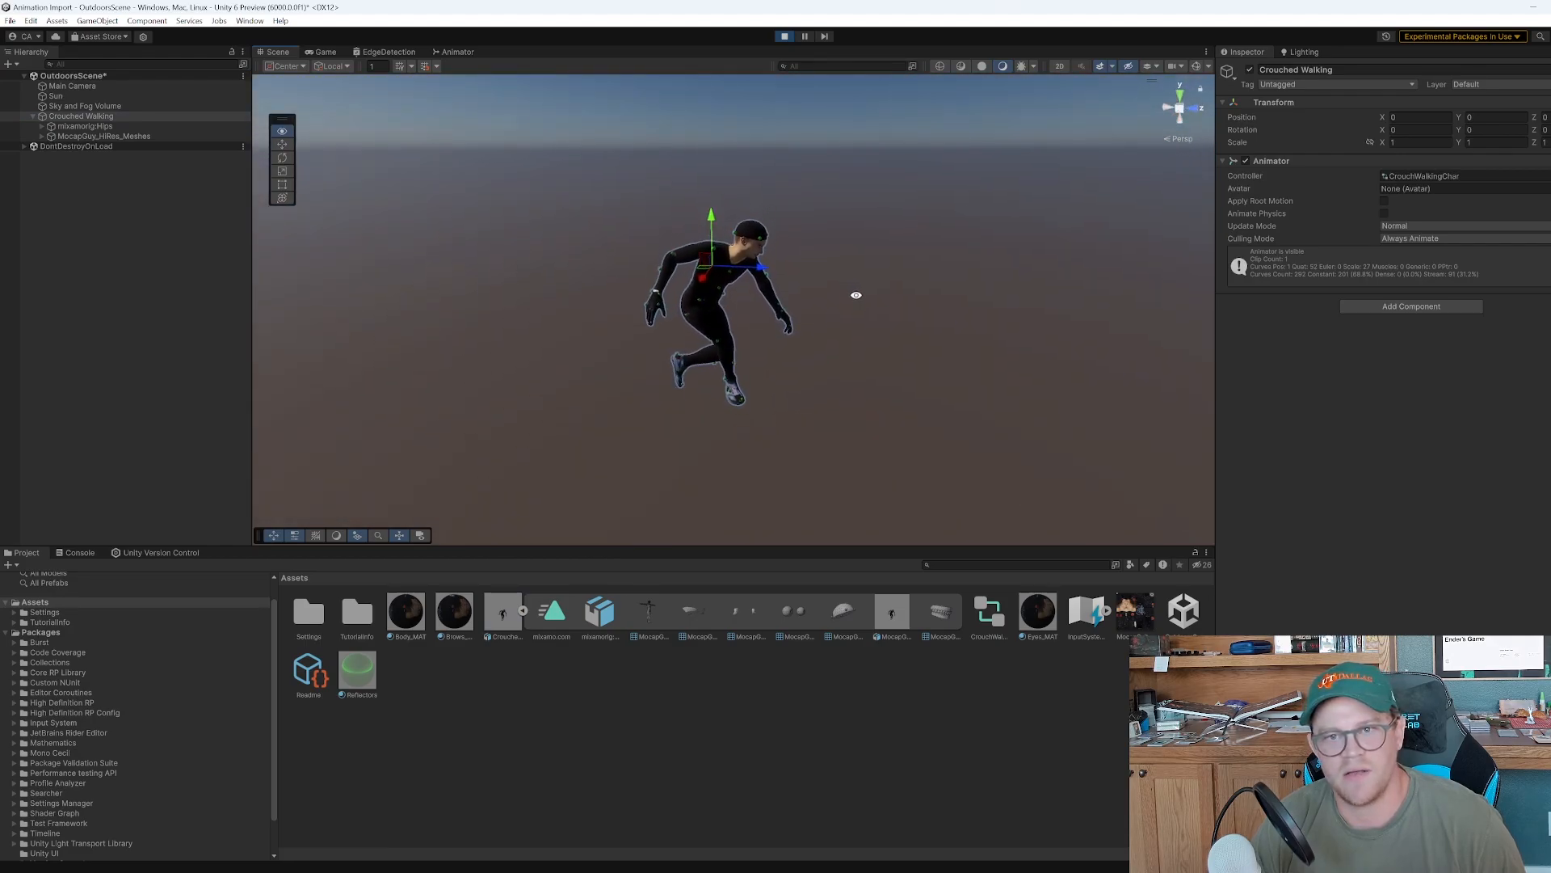
scroll(1151, 402, up, 7)
alt+drag(1151, 402, 982, 342)
alt+right_drag(982, 343, 872, 301)
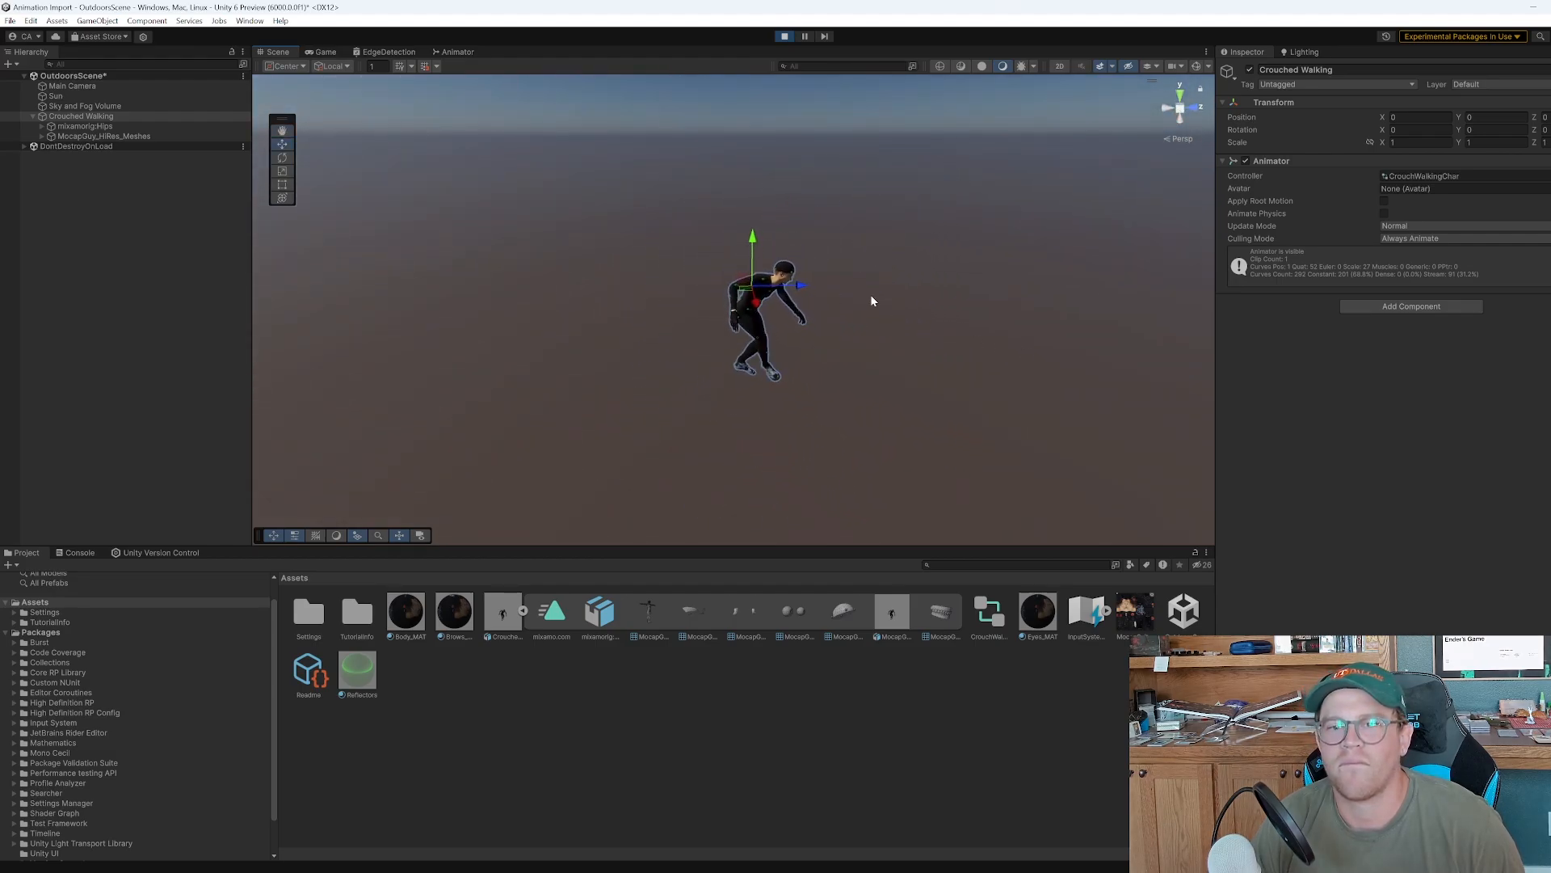
alt+drag(872, 302, 467, 272)
alt+drag(432, 282, 843, 295)
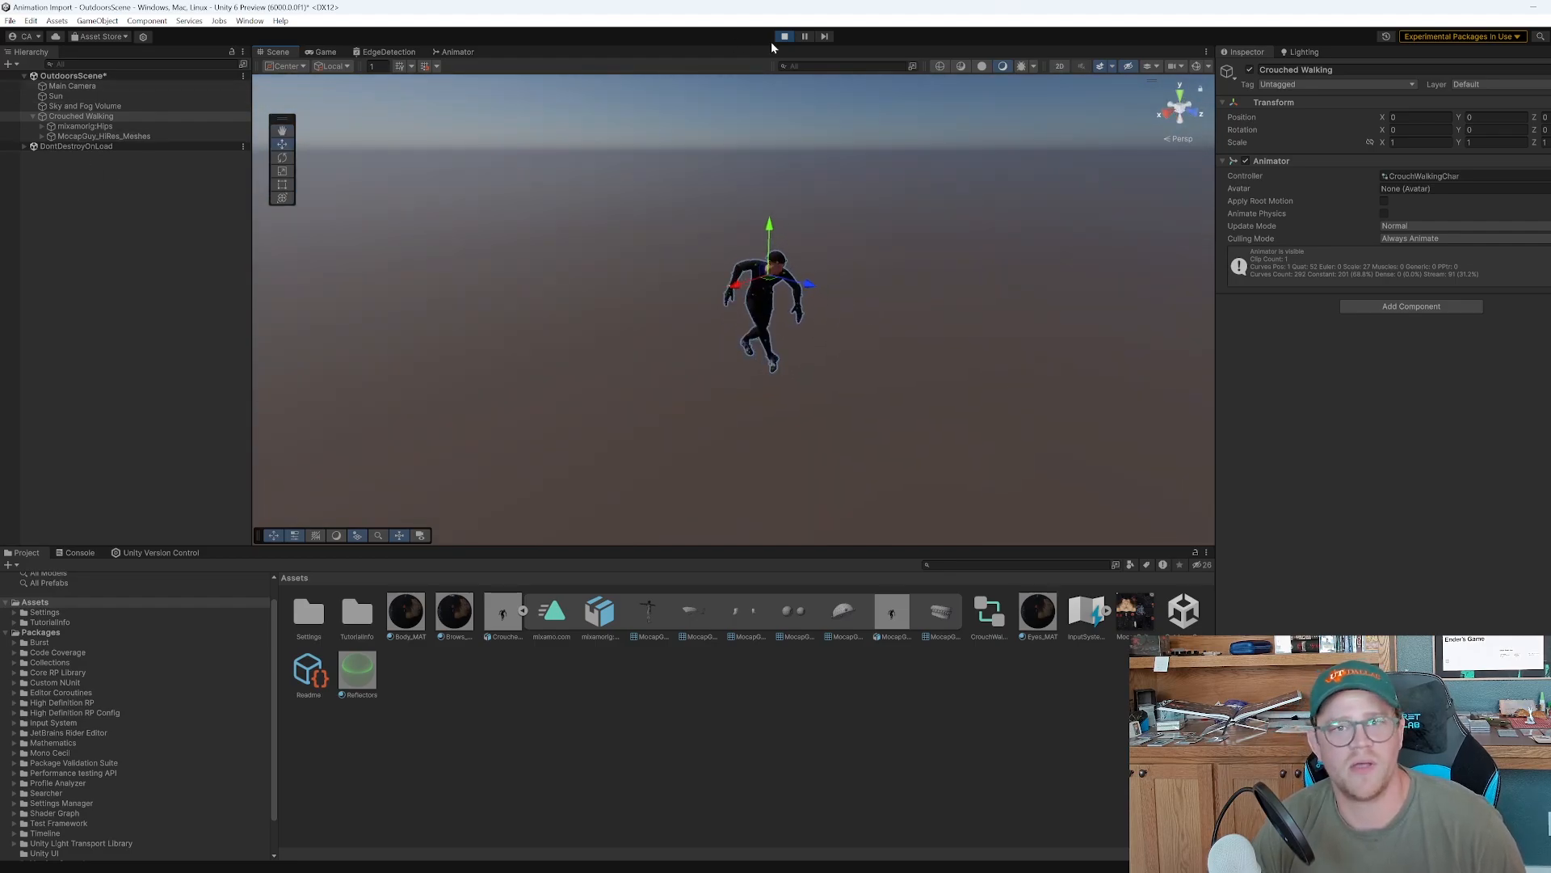
key(ctrl+p)
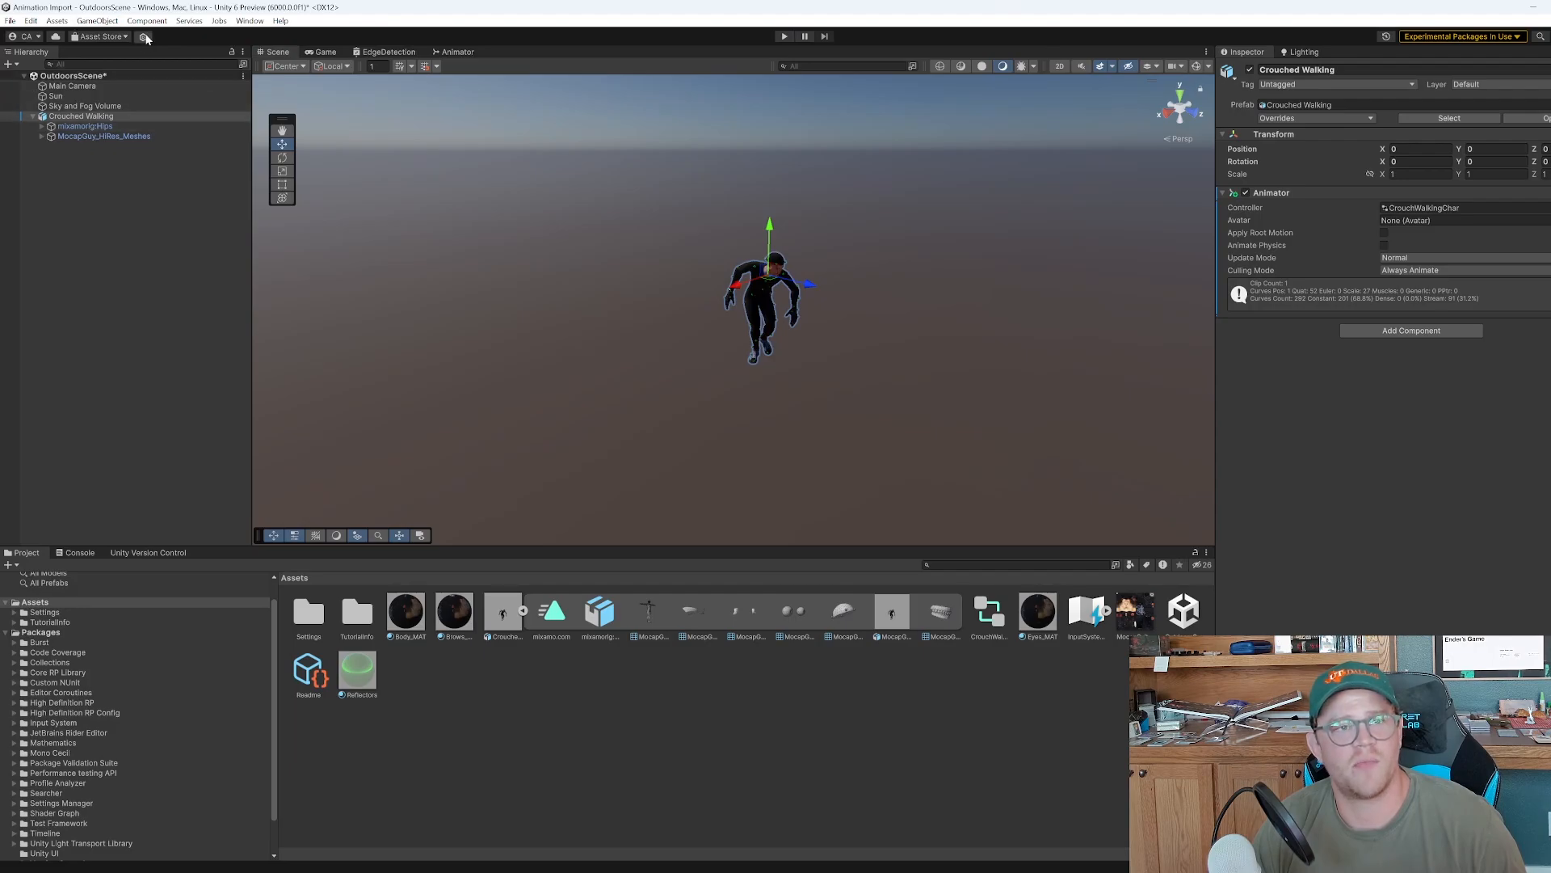
Add a cube, stretch it along X and Z into a floor about 8.2 units along X, and raise it toward the character's feet
click(97, 20)
mouse_move(215, 81)
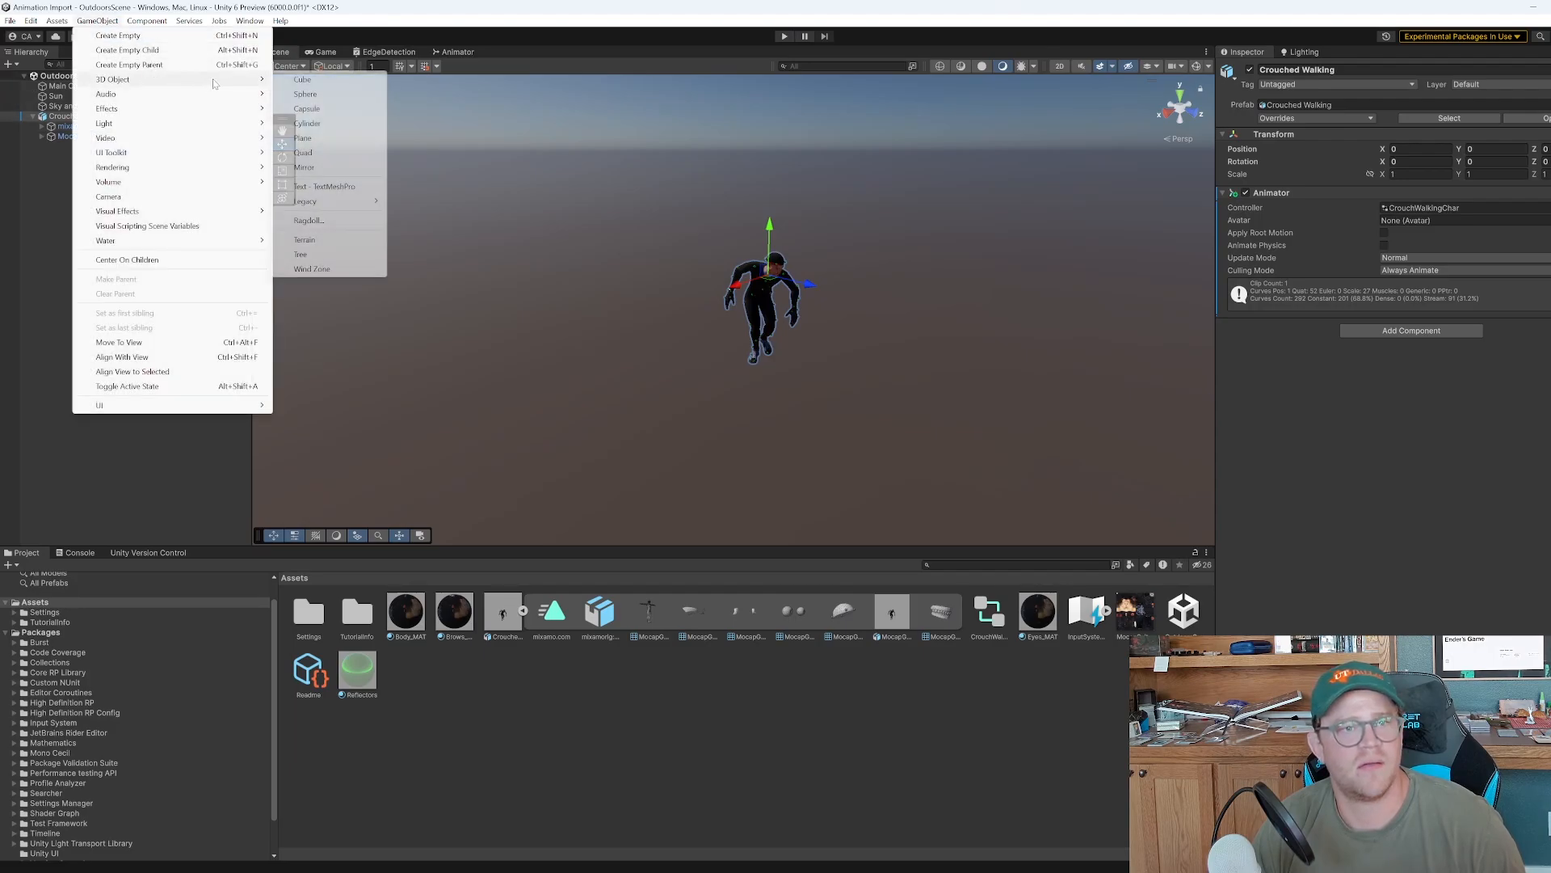
click(303, 79)
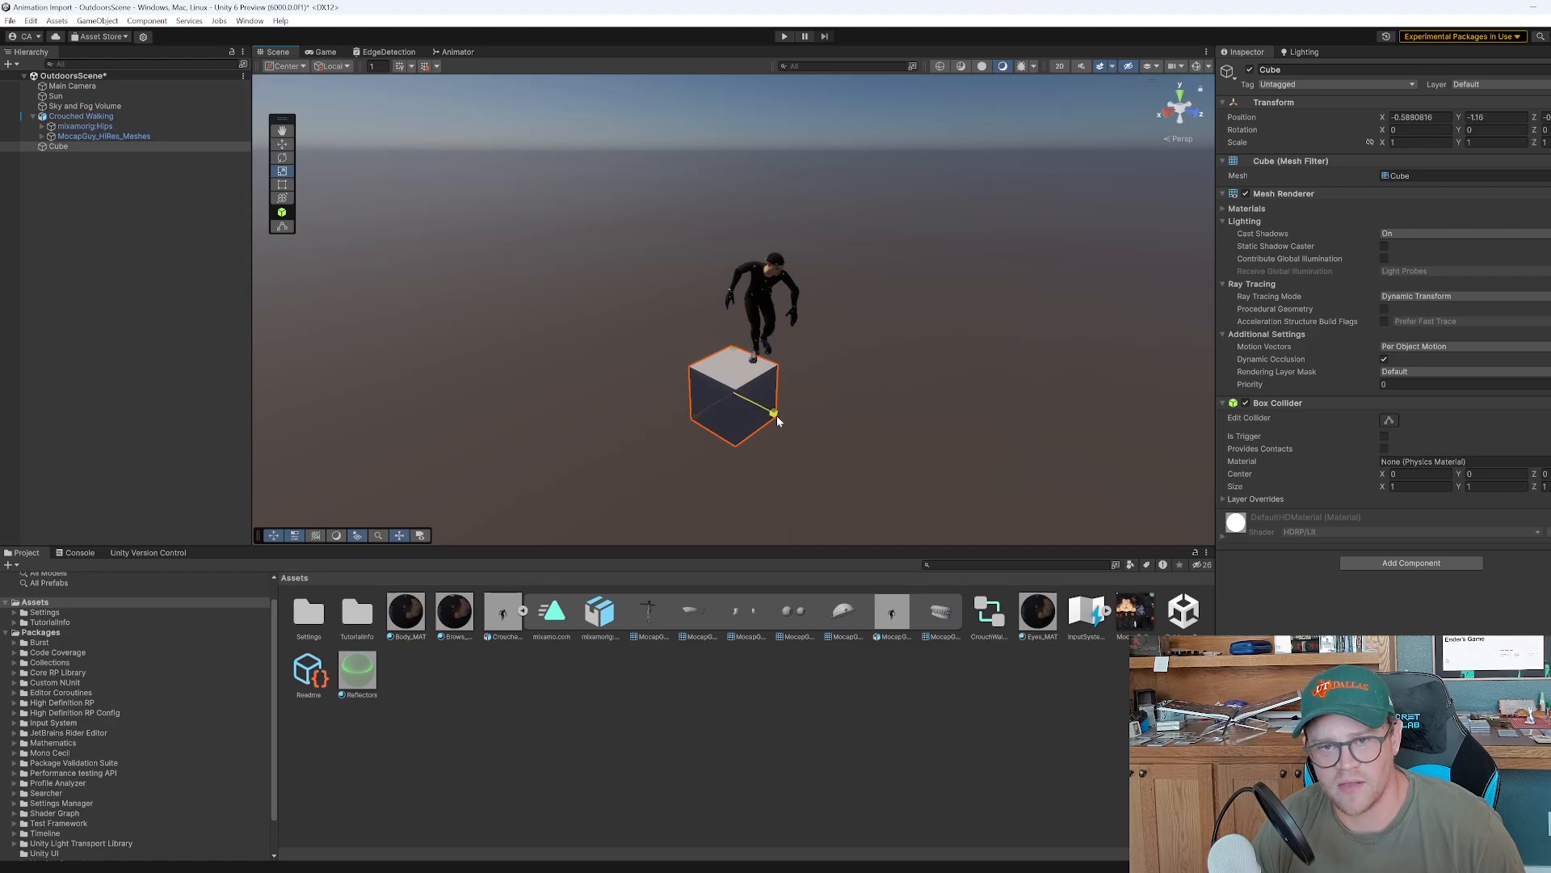
drag(777, 419, 1285, 608)
drag(699, 421, 420, 538)
key(w)
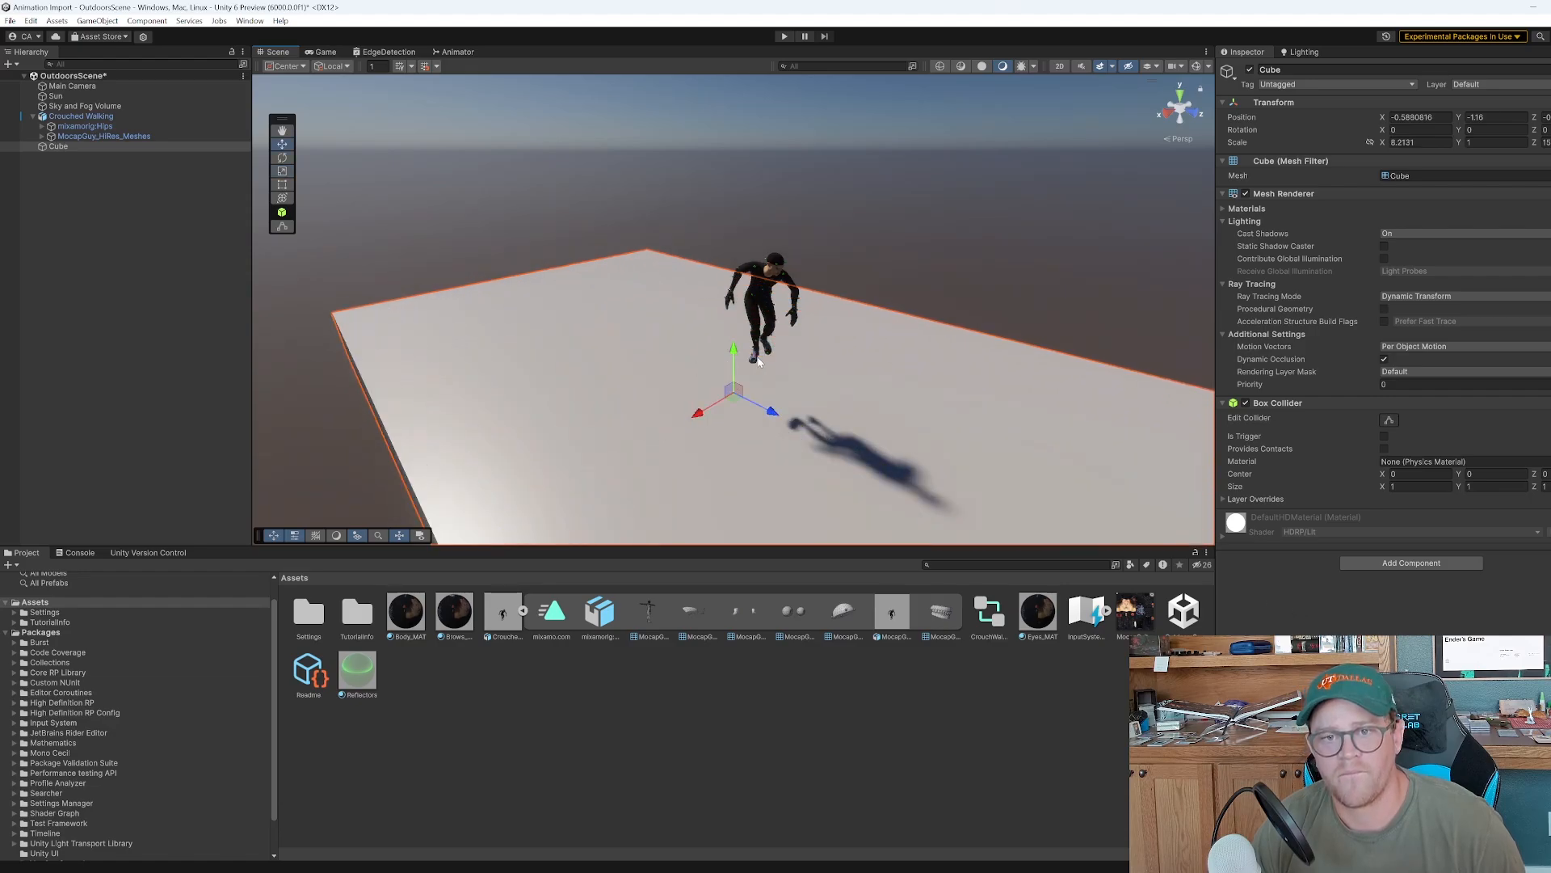
drag(729, 367, 731, 316)
Run the scene and examine the character's walk cycle on the floor slab from near and far, and stop Play mode
key(ctrl+p)
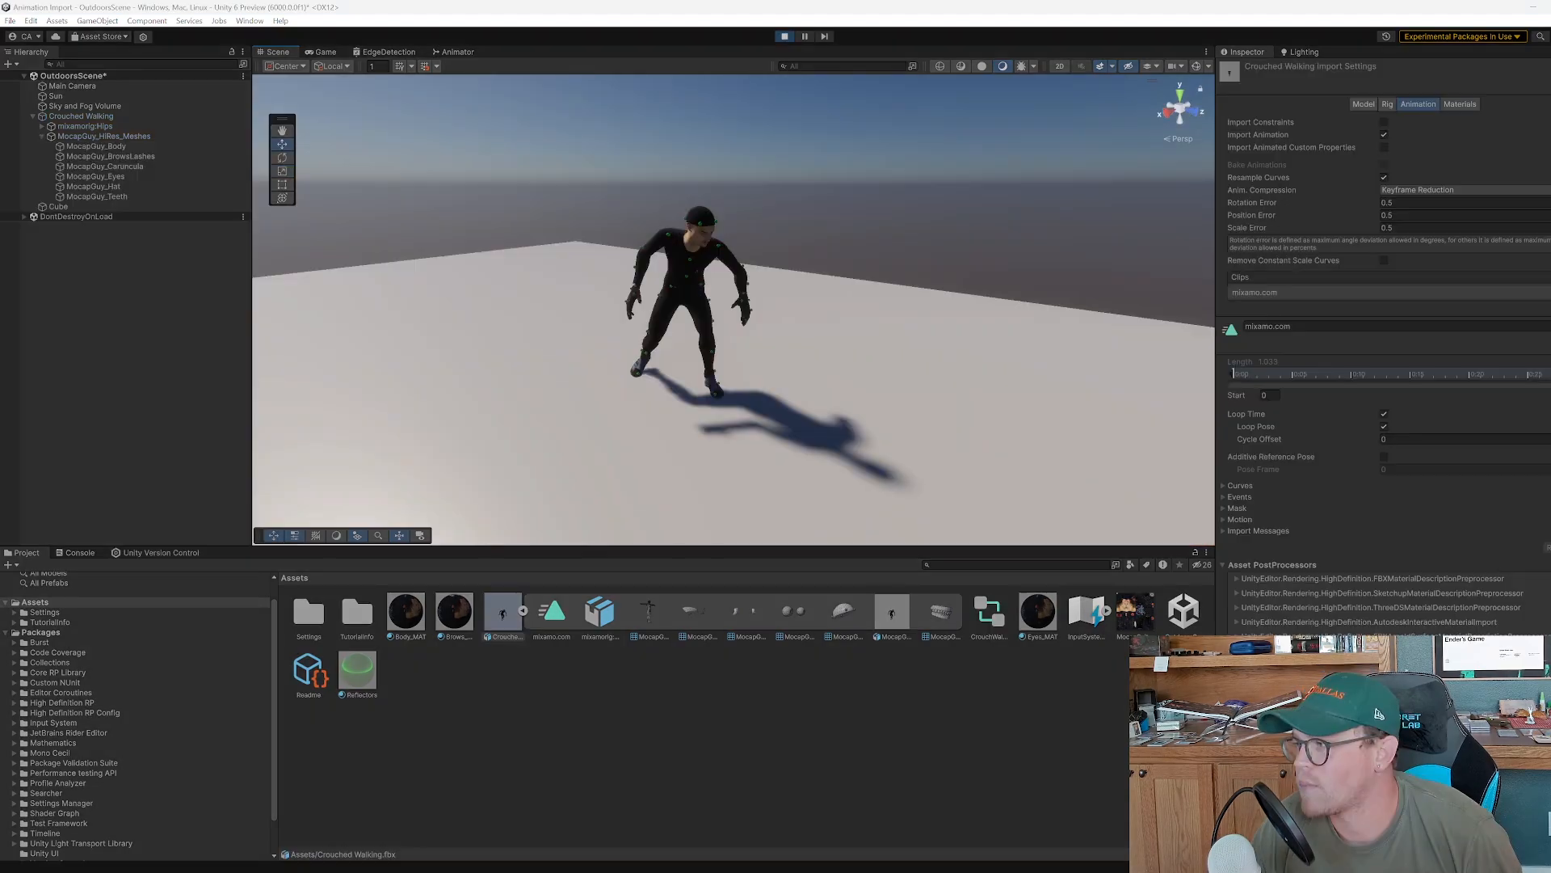
click(962, 305)
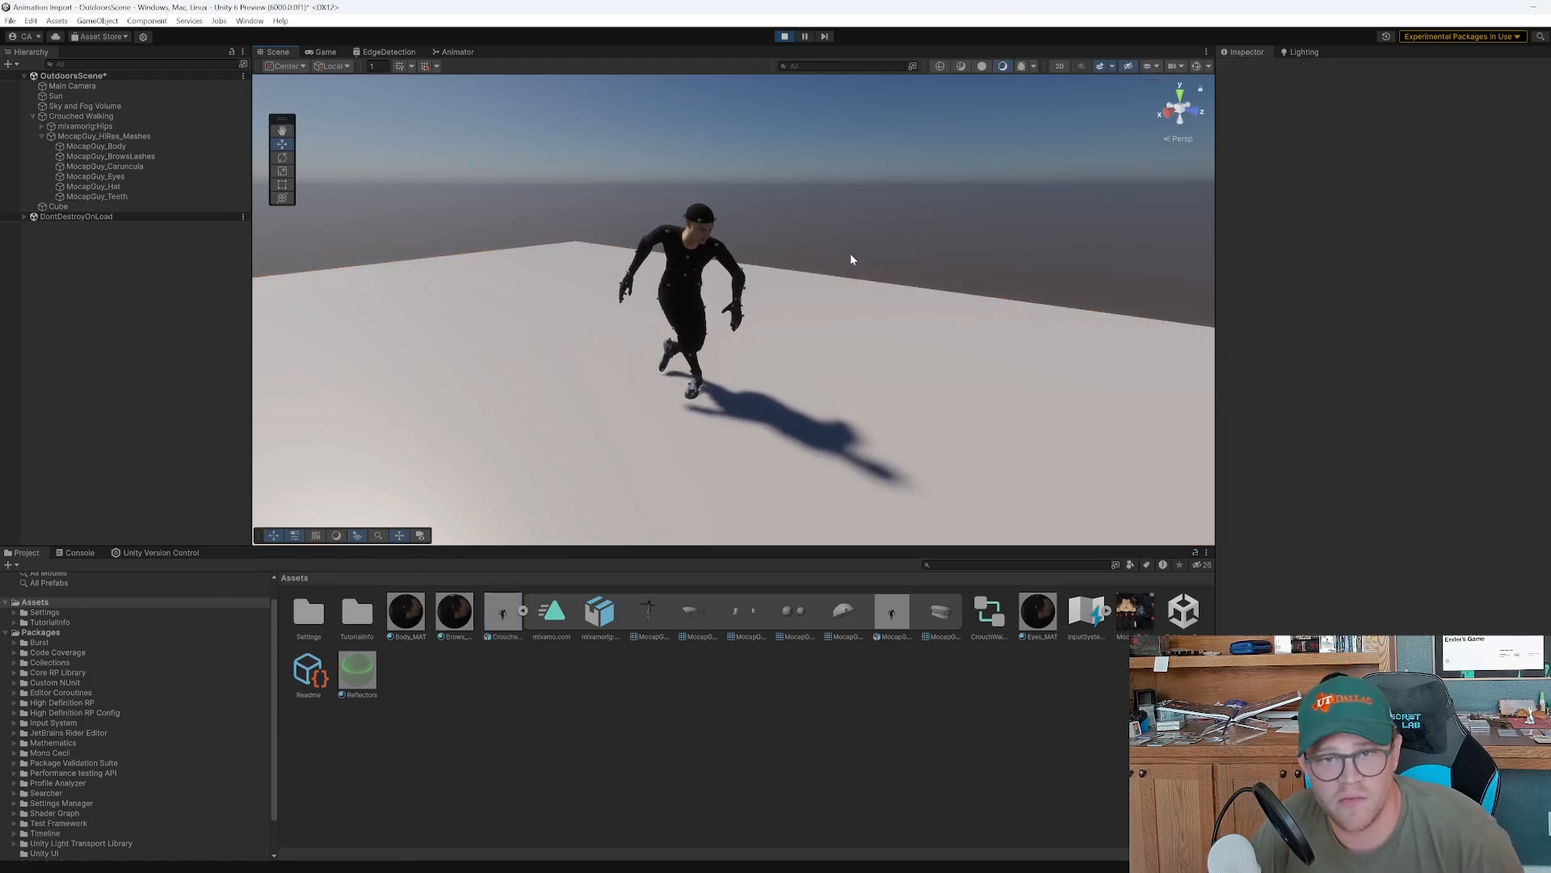
alt+right_drag(887, 264, 888, 305)
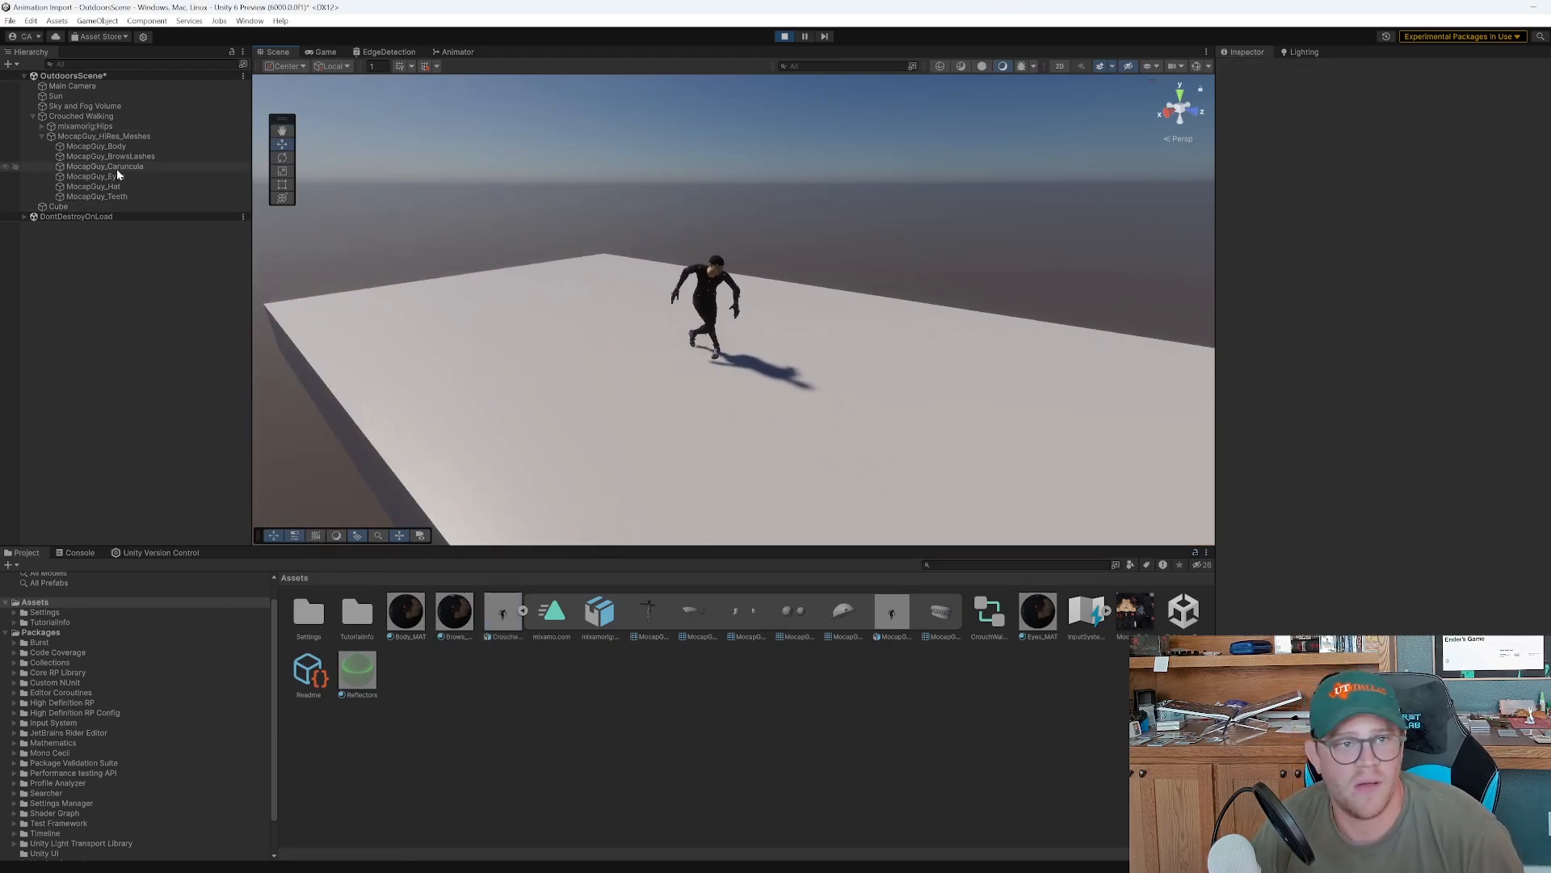
click(81, 115)
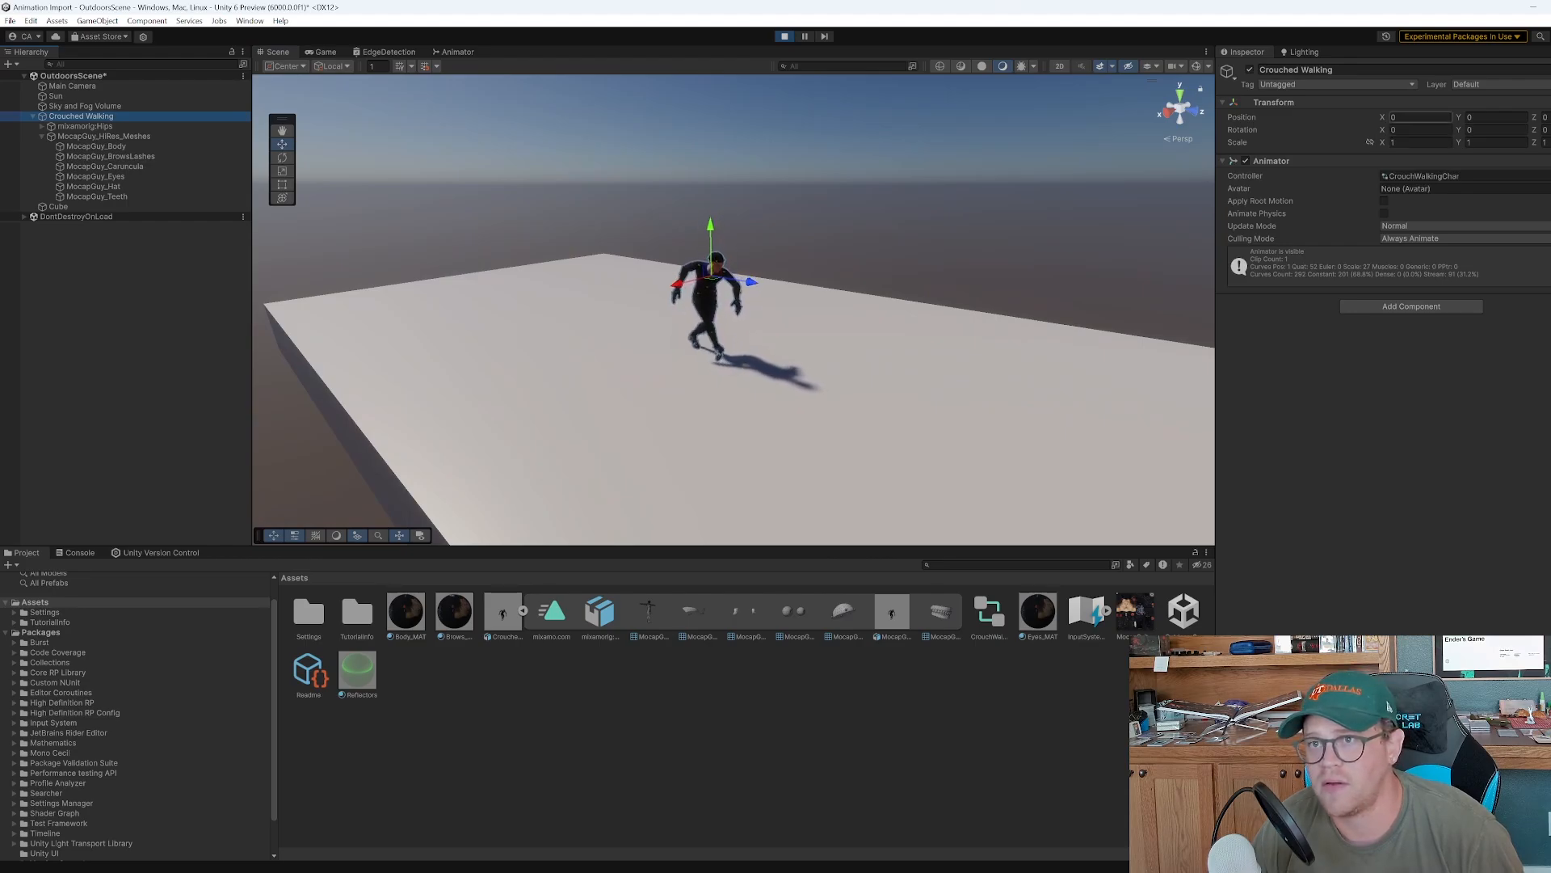
middle_drag(1004, 135, 889, 161)
scroll(904, 154, down, 5)
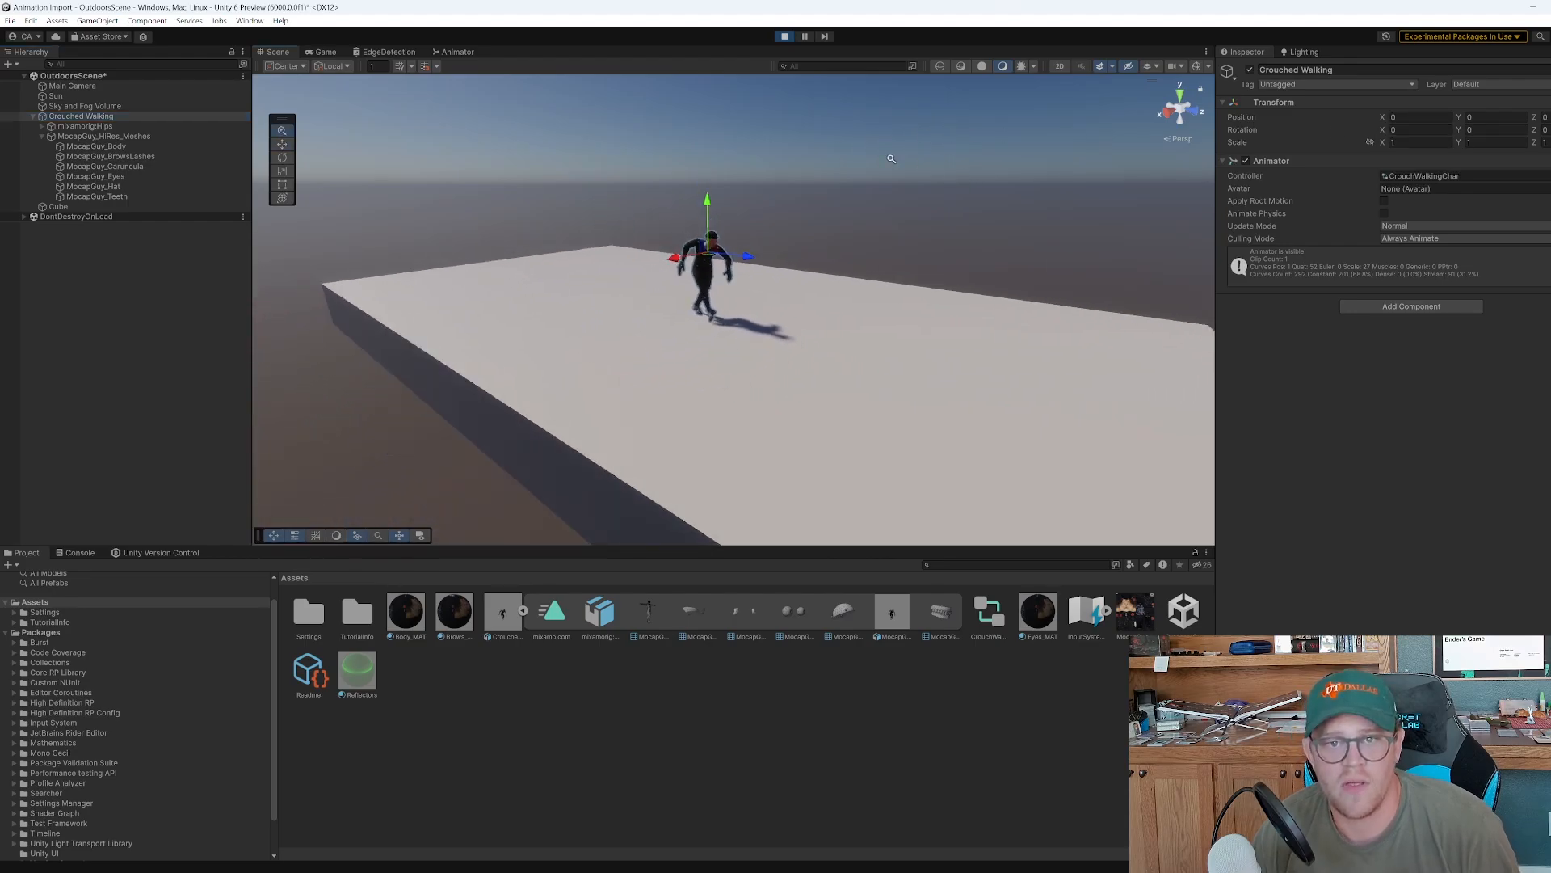
click(794, 211)
alt+right_drag(765, 206, 1101, 374)
middle_drag(758, 159, 789, 177)
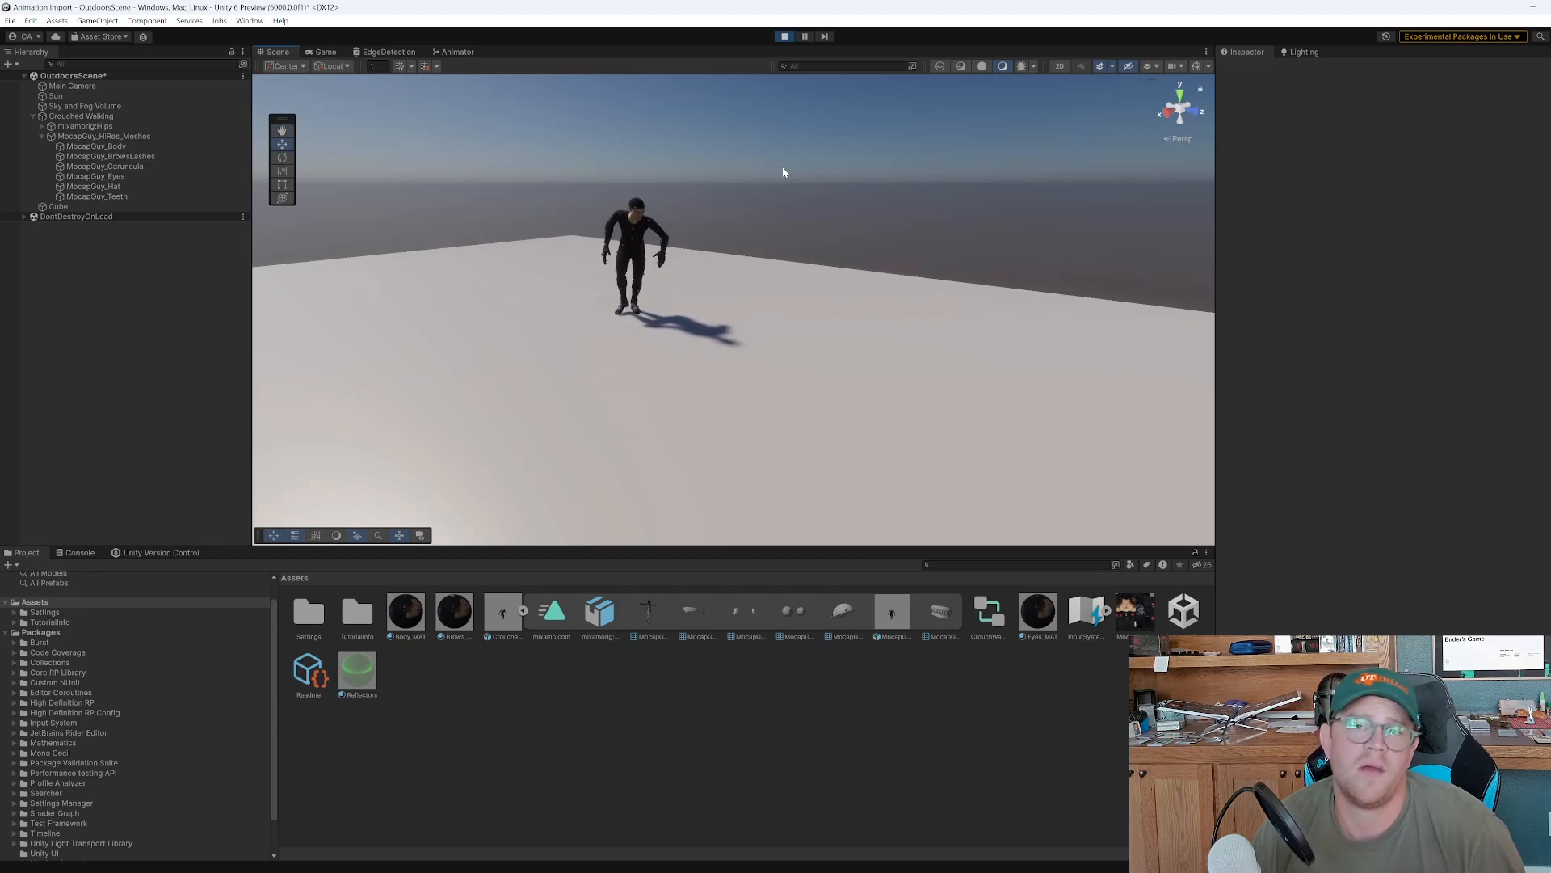
scroll(860, 245, down, 6)
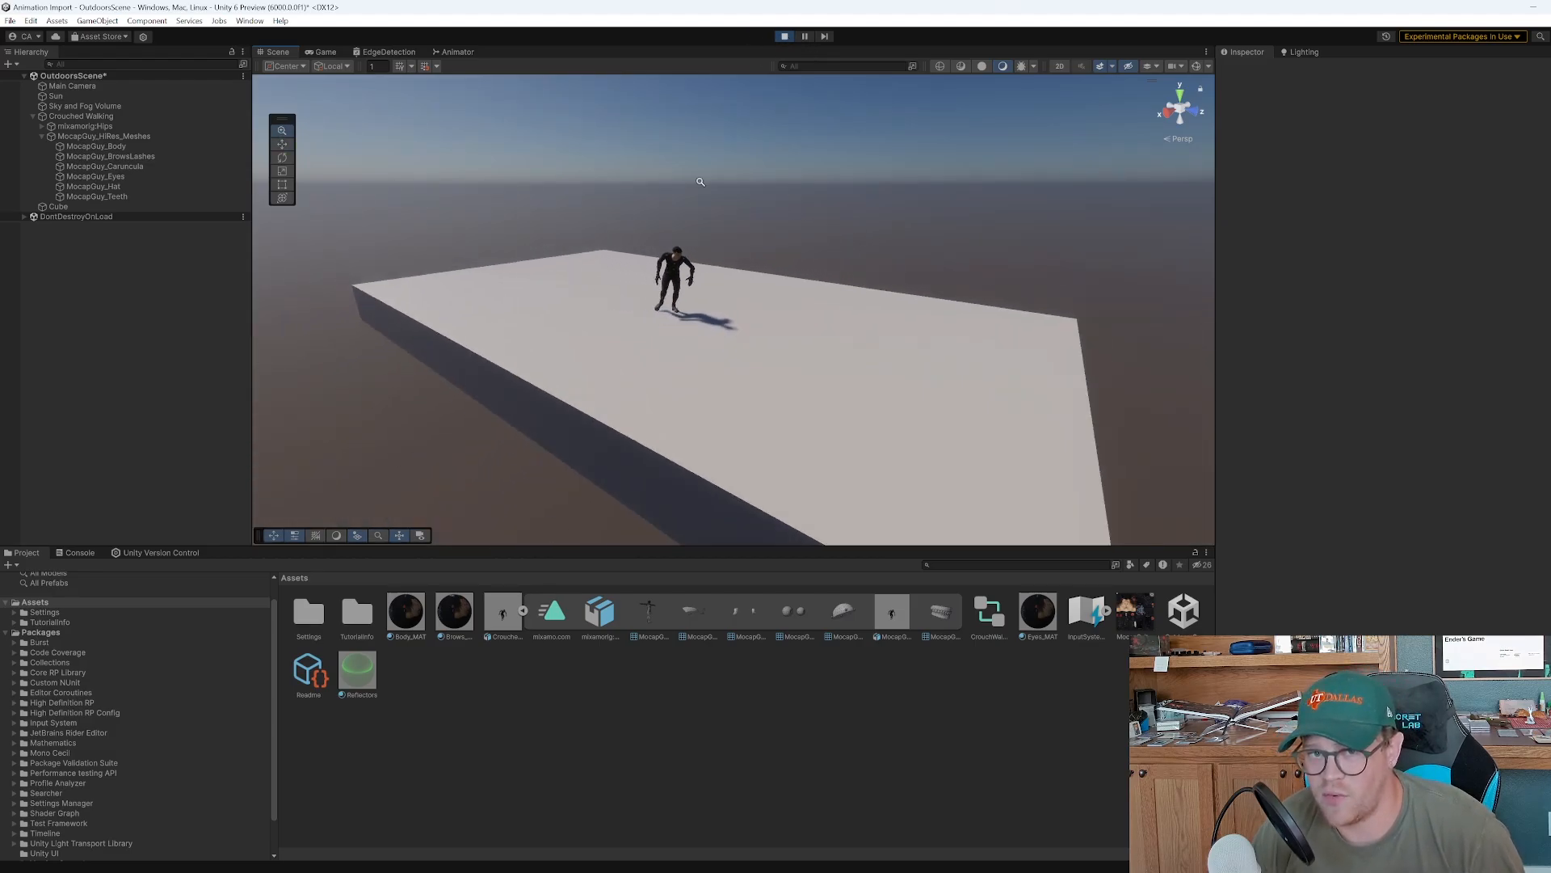
click(786, 38)
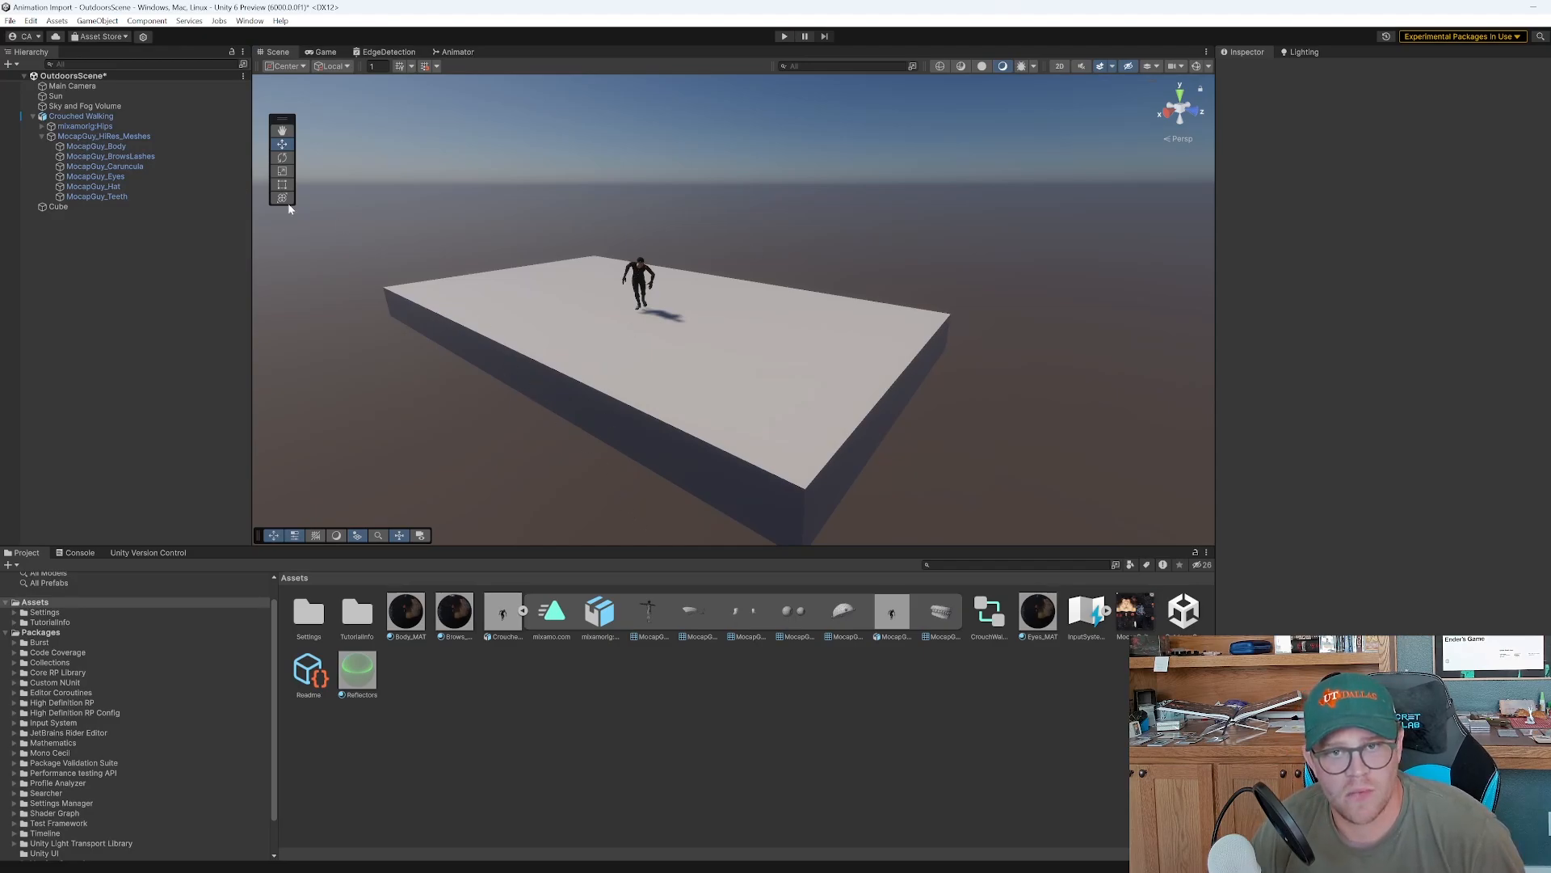
Set the Crouched Walking model's rig to the Humanoid animation type with an avatar created from this model, and apply the import settings
click(96, 118)
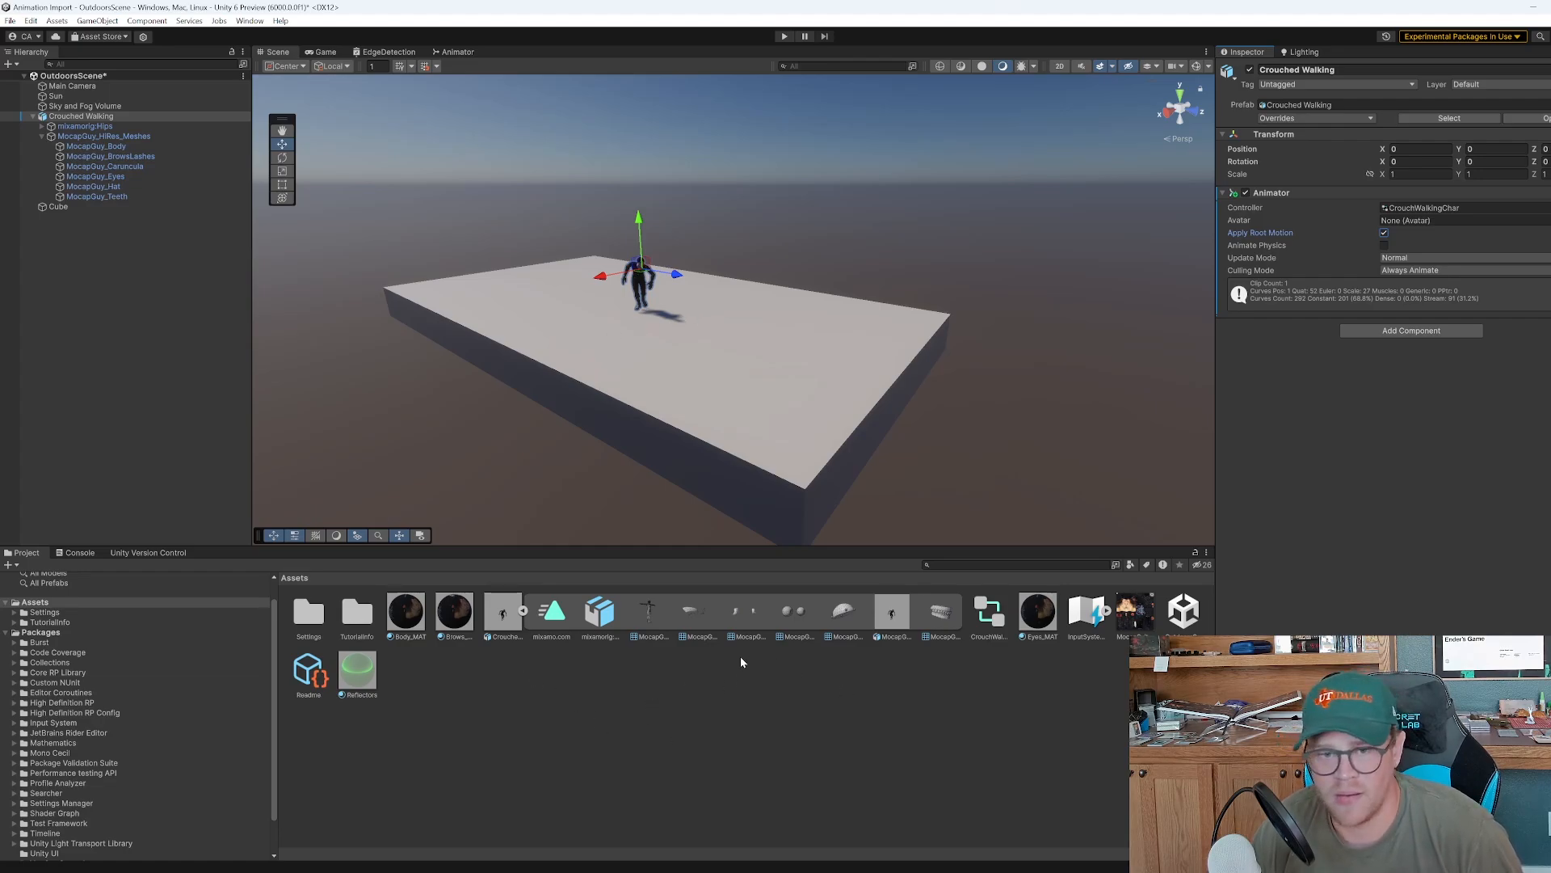
click(502, 611)
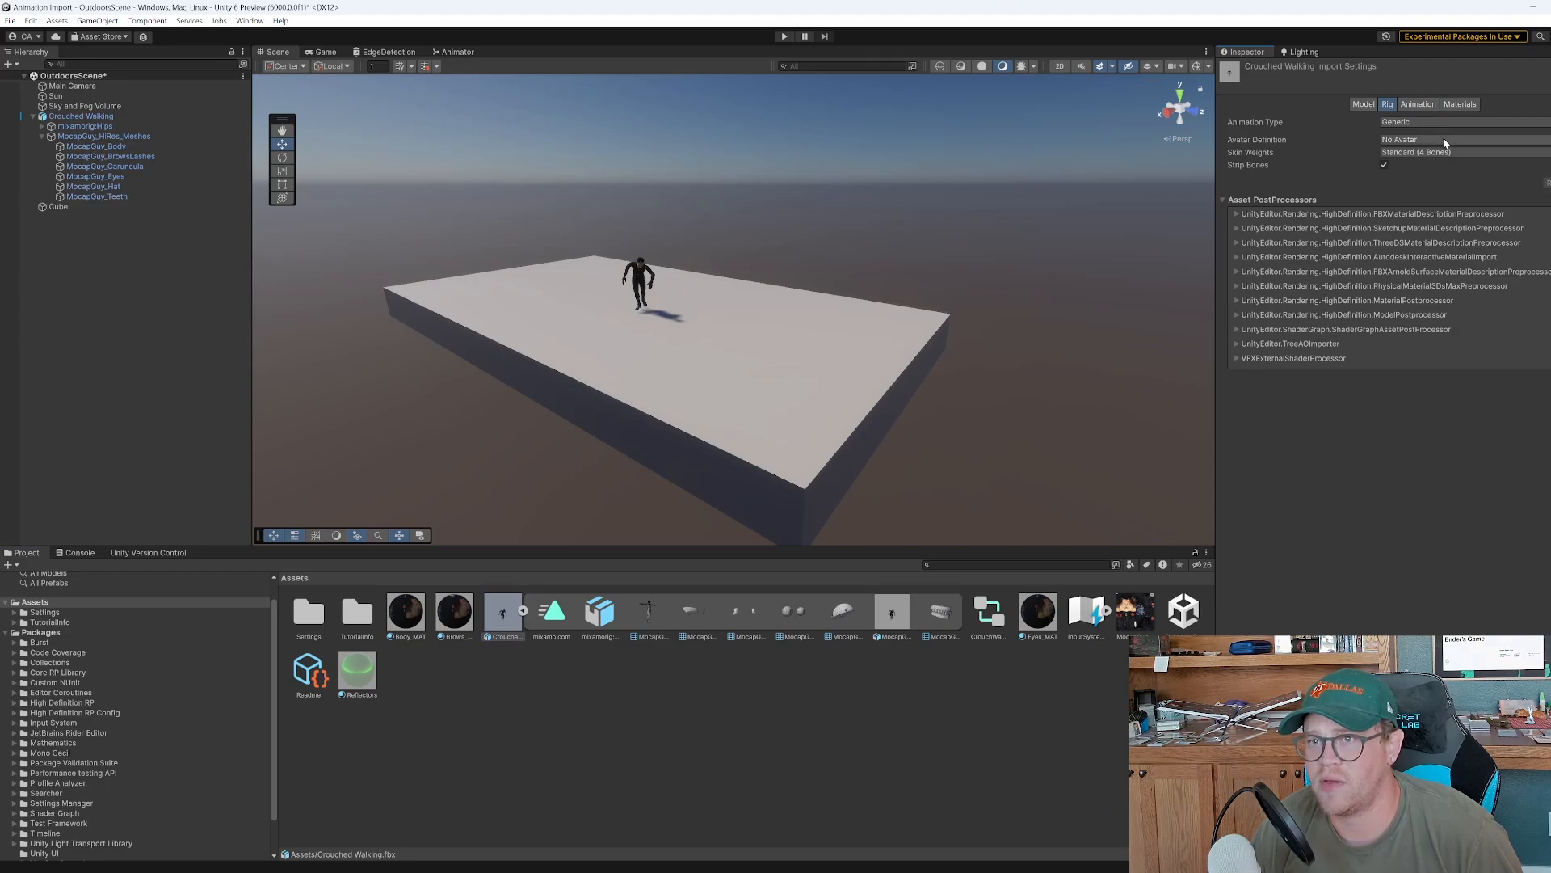
click(1411, 121)
click(1421, 180)
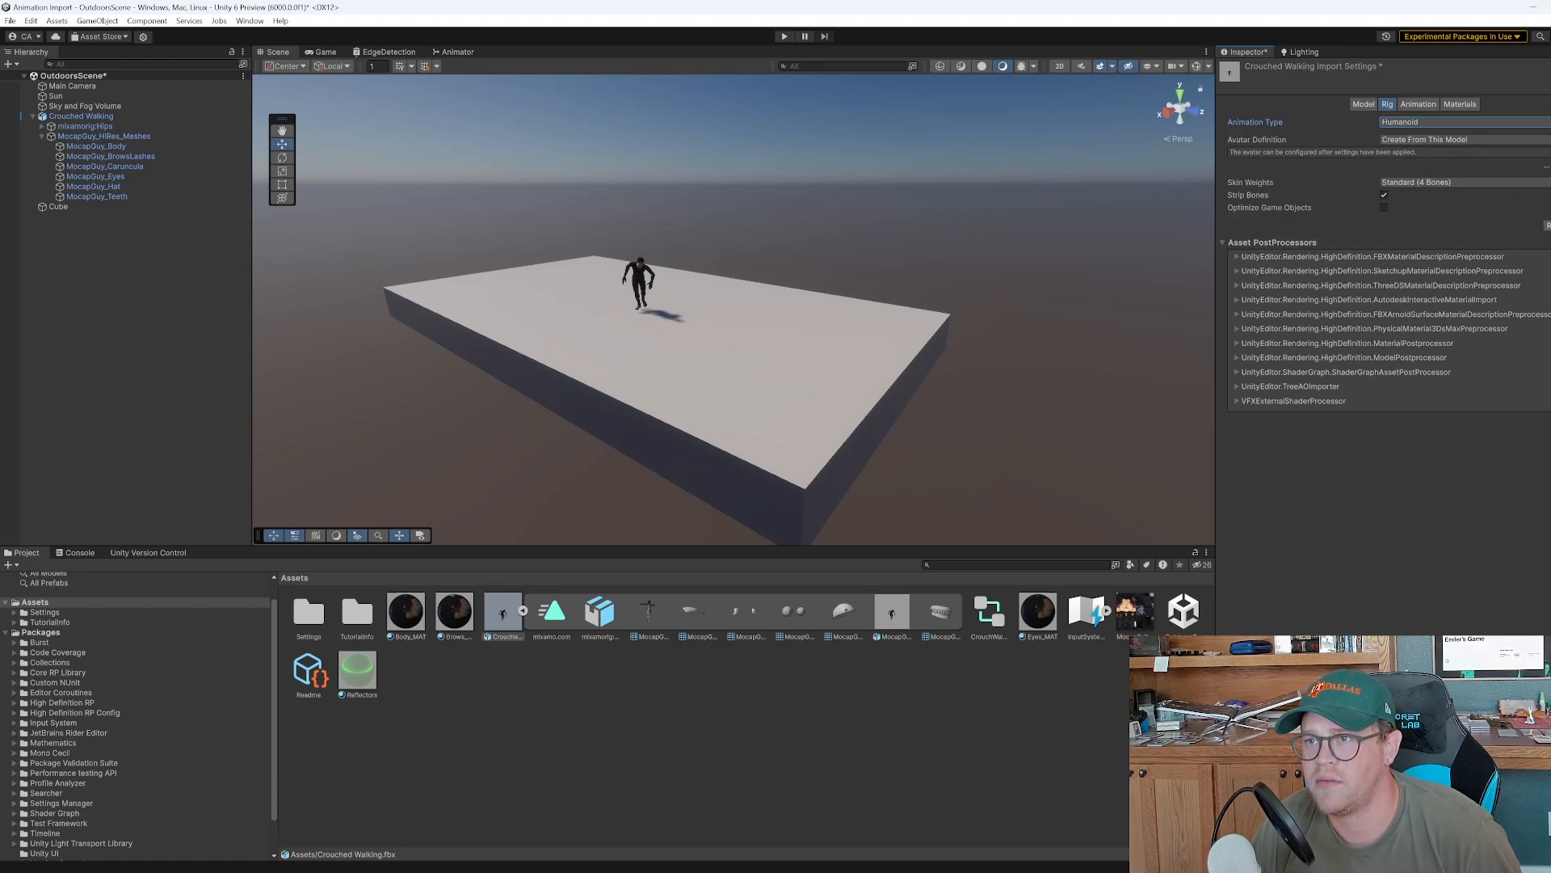
click(1550, 225)
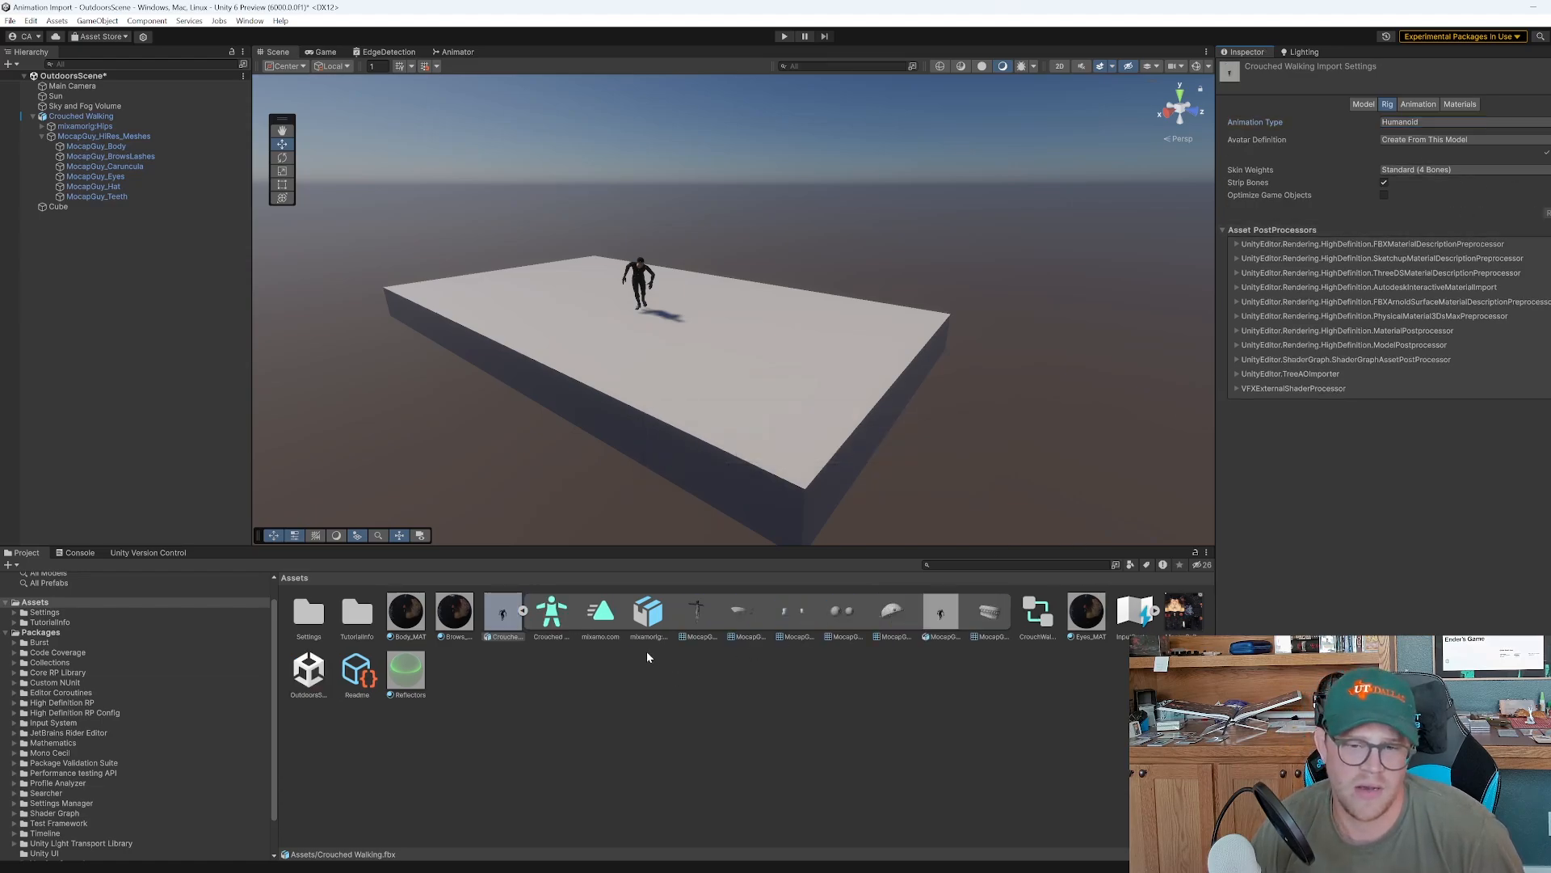
Assign the Crouched Walking avatar asset to the Avatar setting of the scene character's Animator component
click(551, 614)
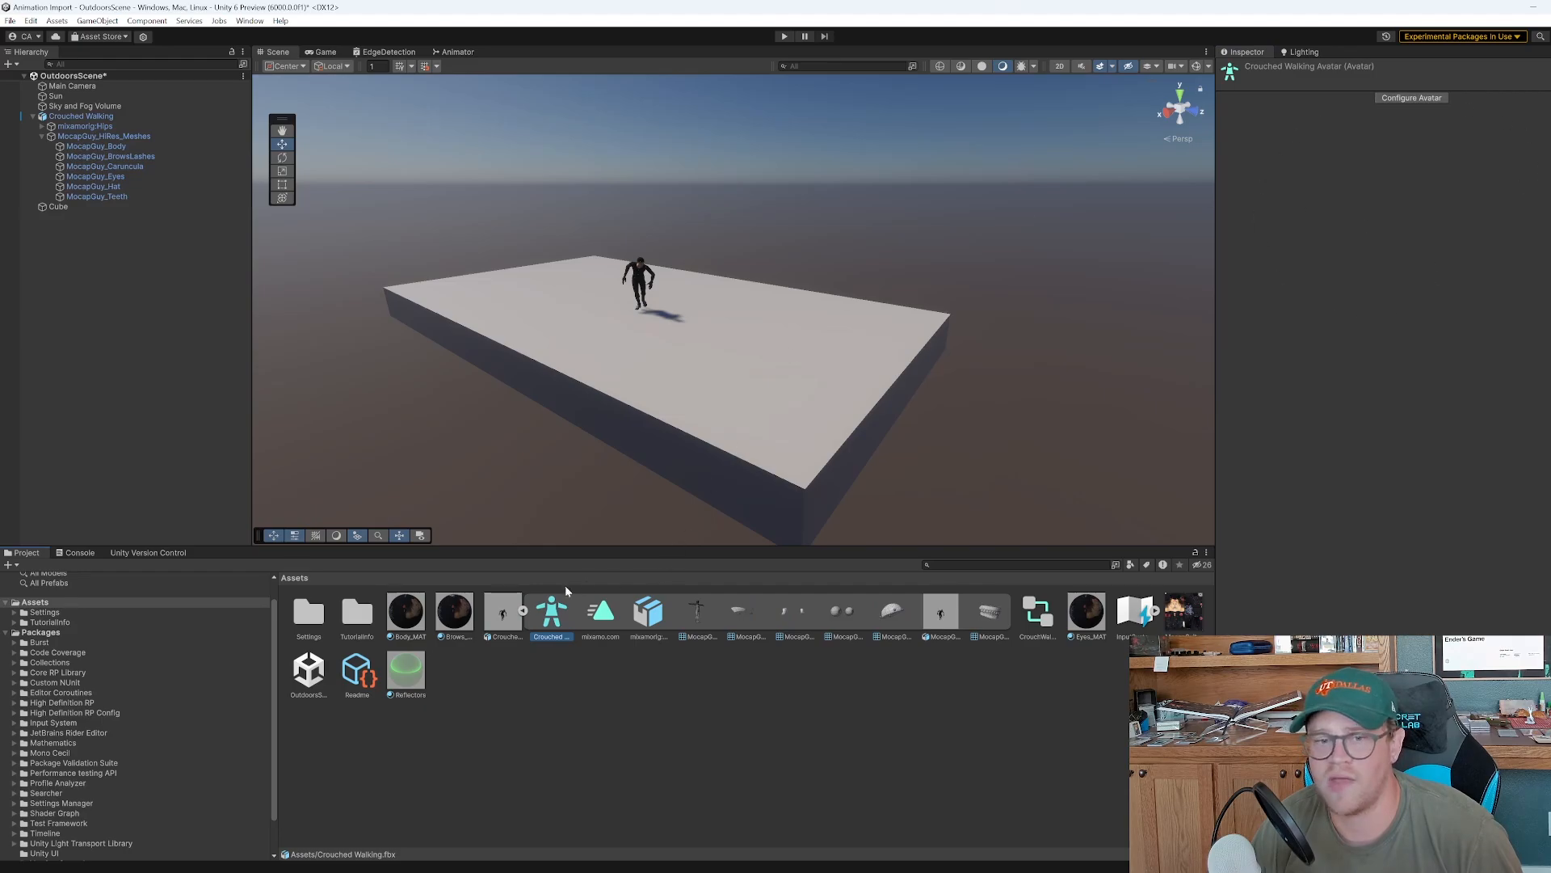
click(516, 619)
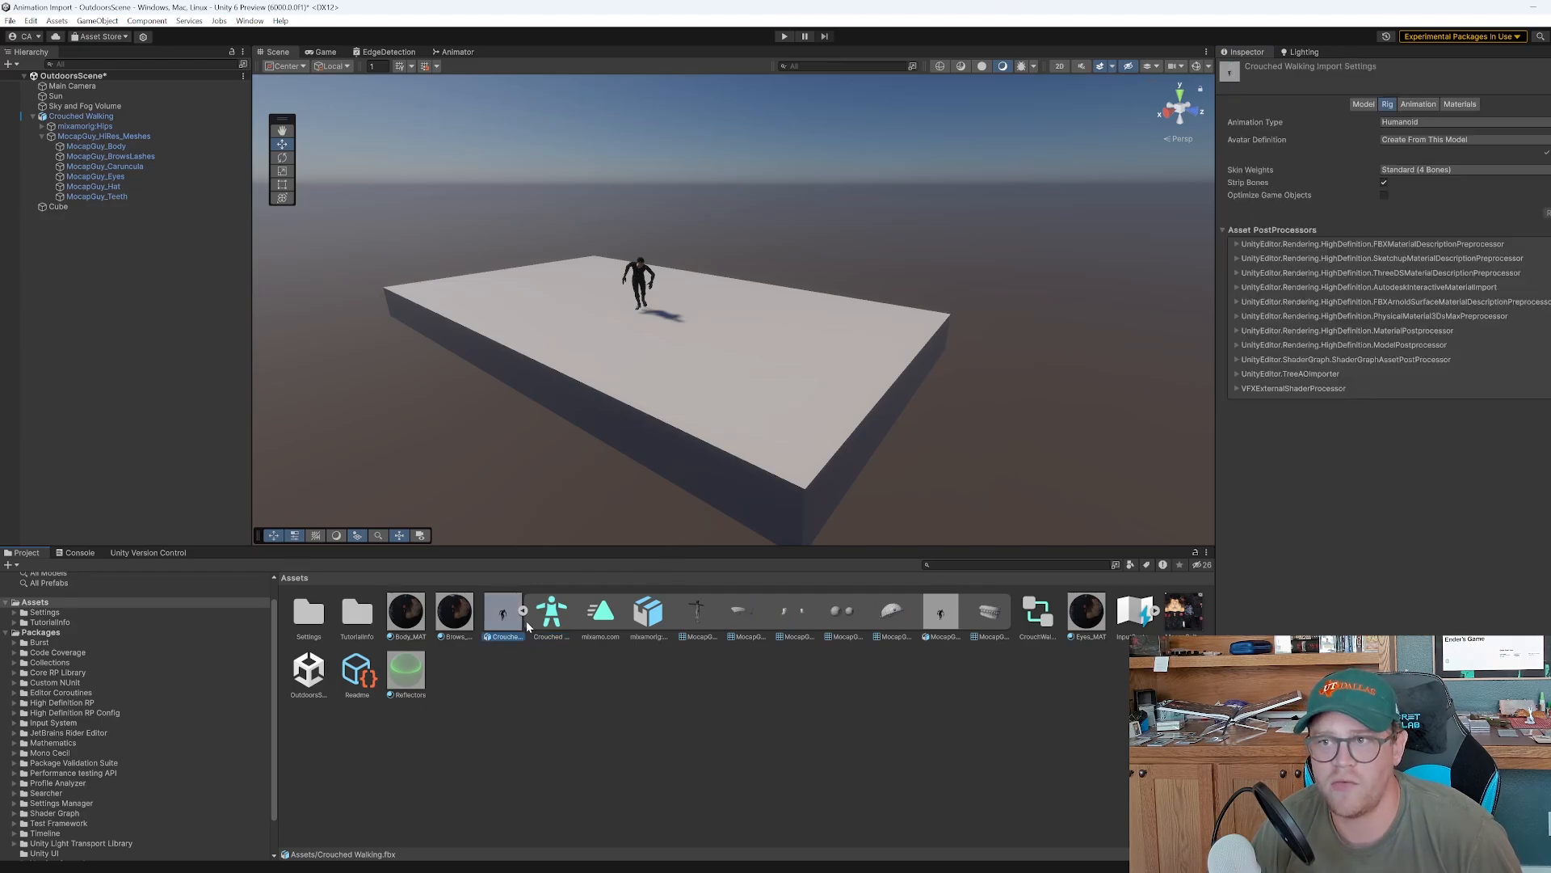
click(85, 118)
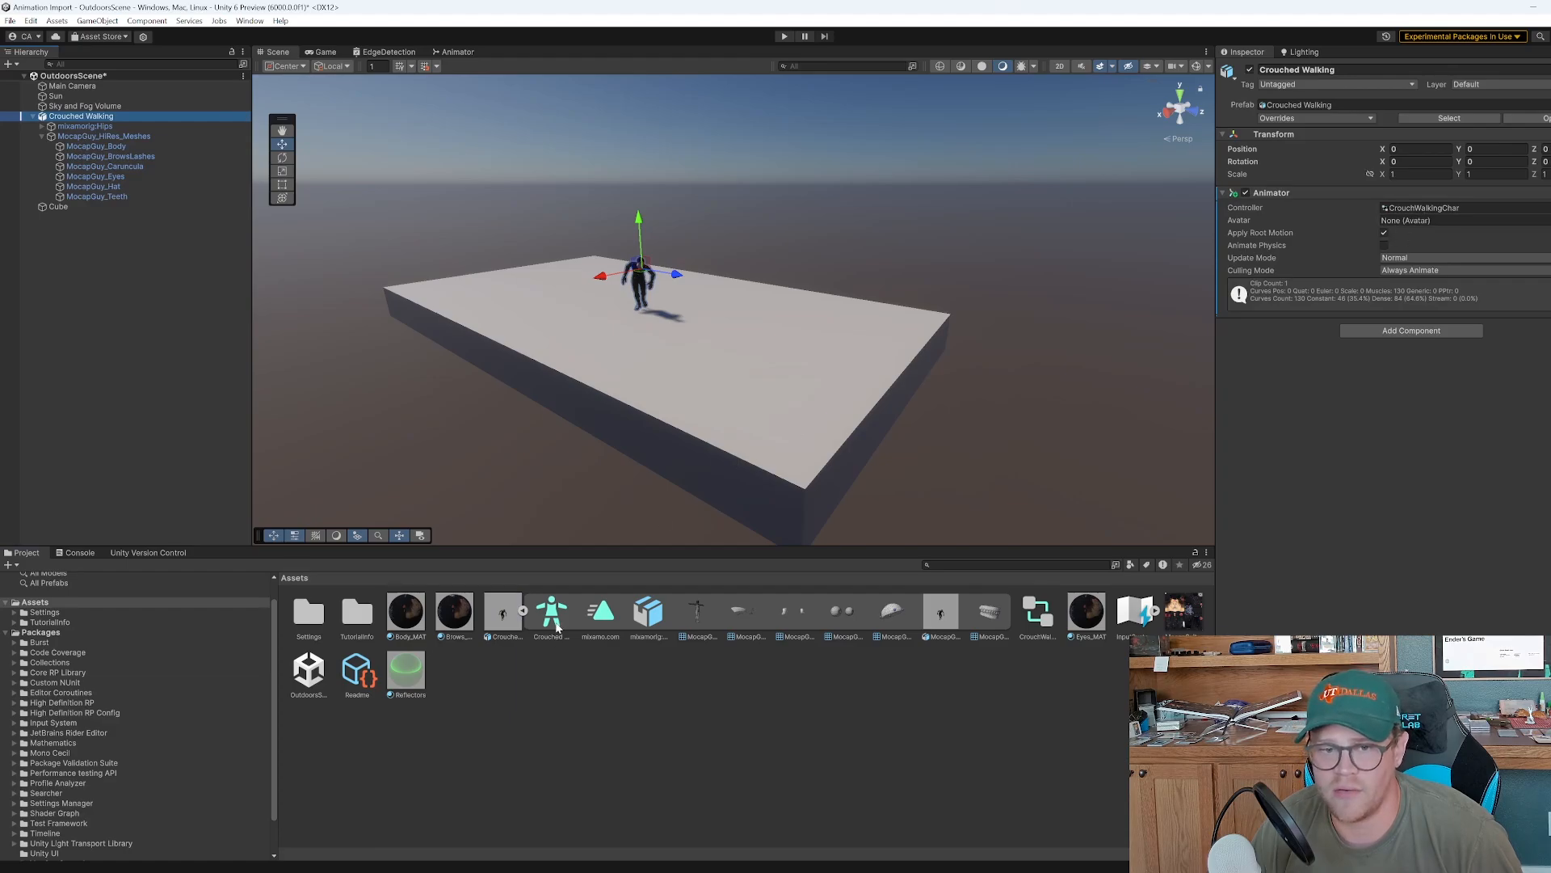
drag(552, 616, 1438, 220)
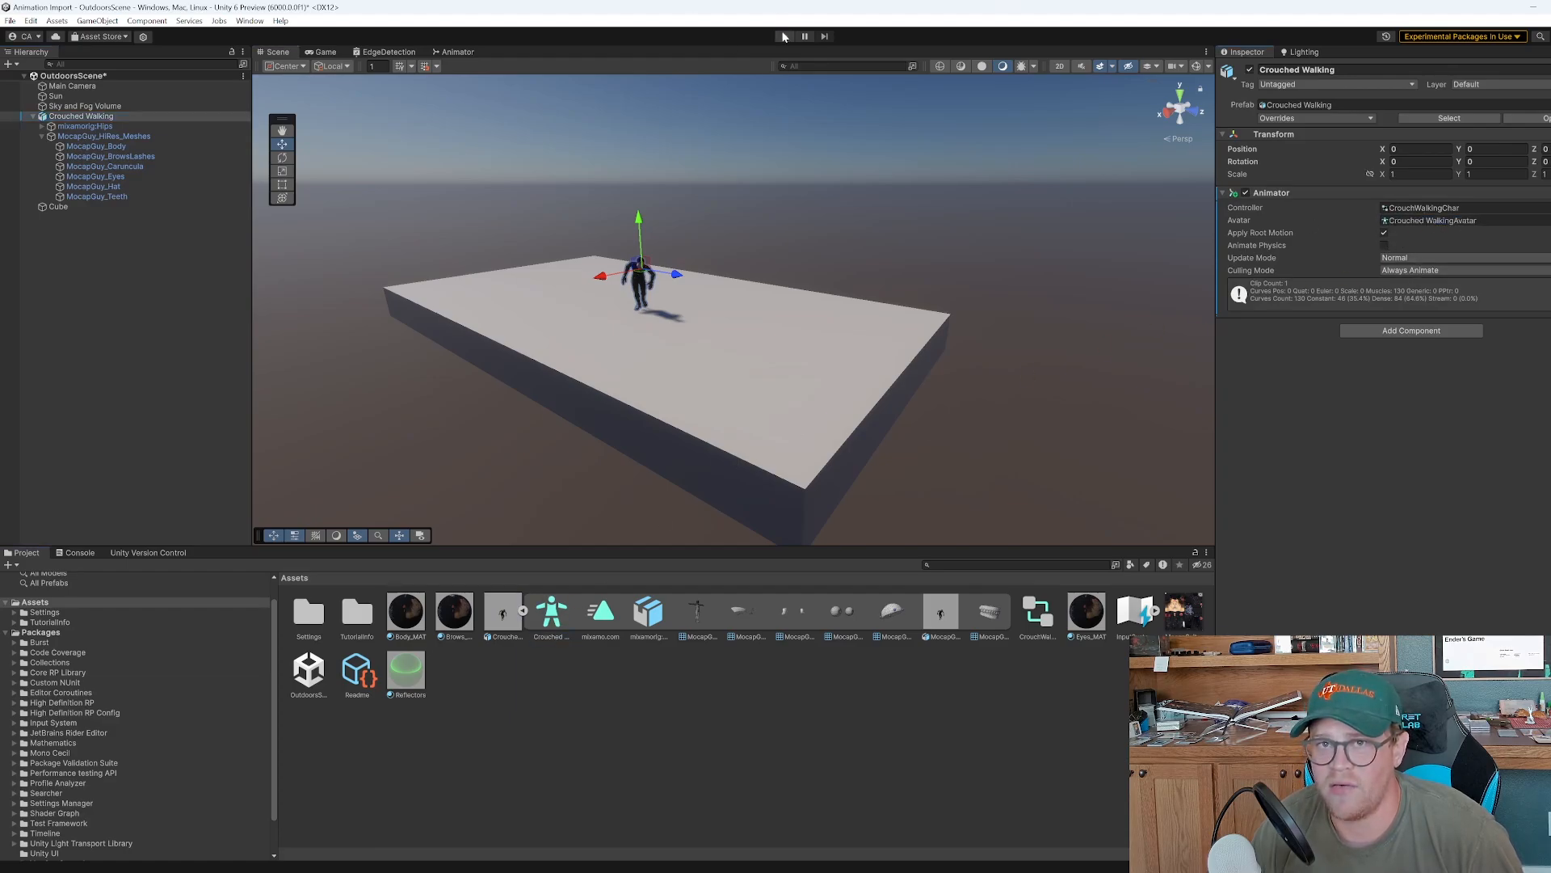
Run the scene, check the character's walk on the floor slab in the Scene view, and stop Play mode
click(783, 37)
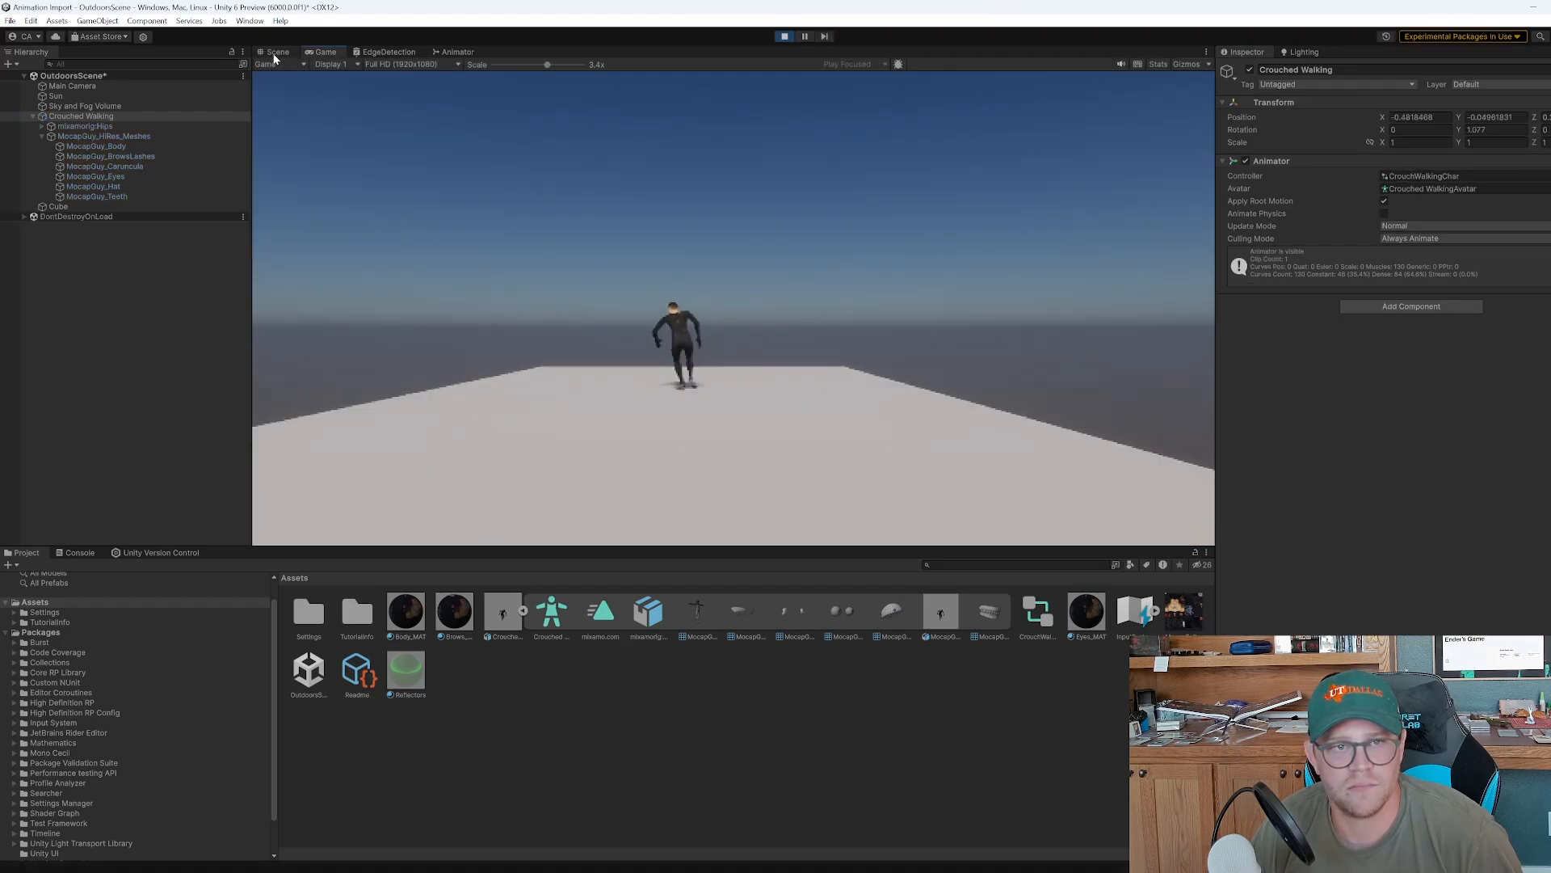
click(275, 55)
alt+drag(970, 271, 733, 254)
alt+drag(734, 253, 741, 253)
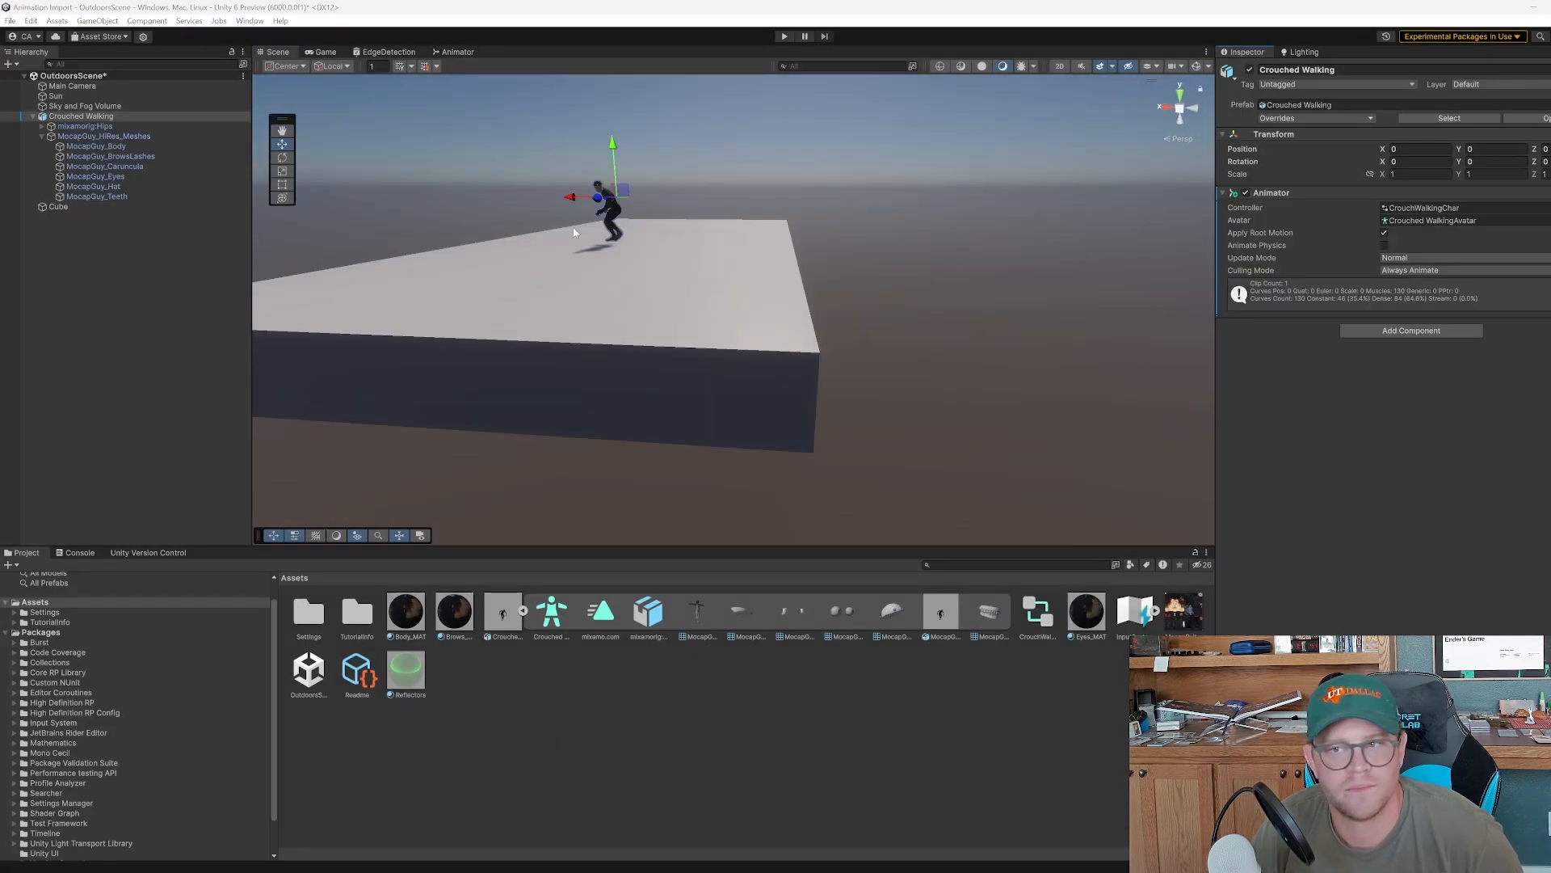
alt+drag(574, 235, 769, 254)
Run the scene again and follow the selected character in the Scene view as it walks across and past the floor slab
key(ctrl+p)
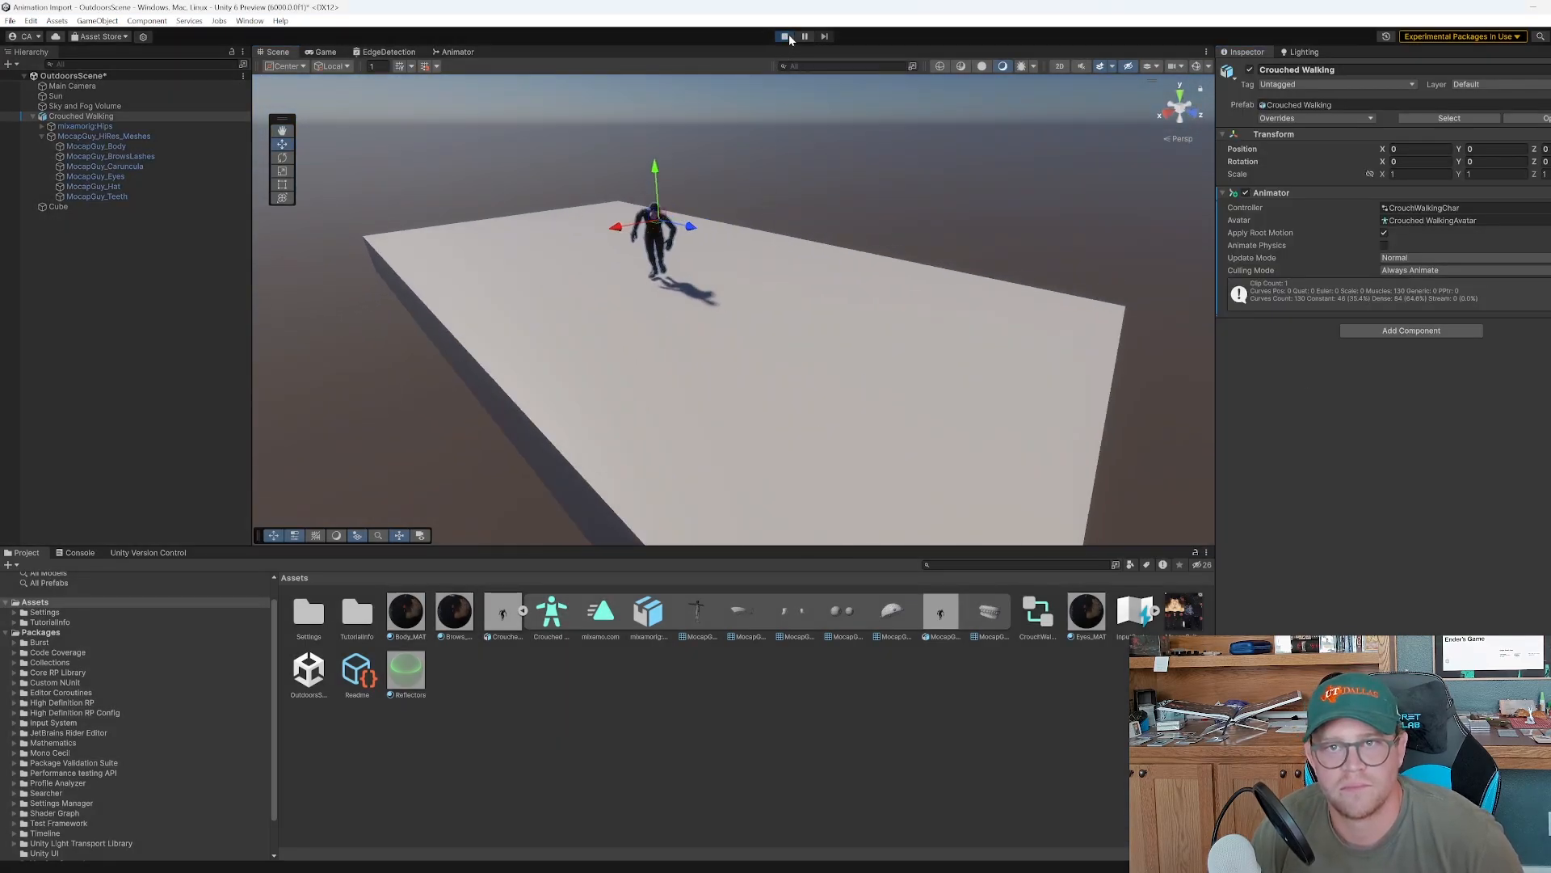
click(273, 53)
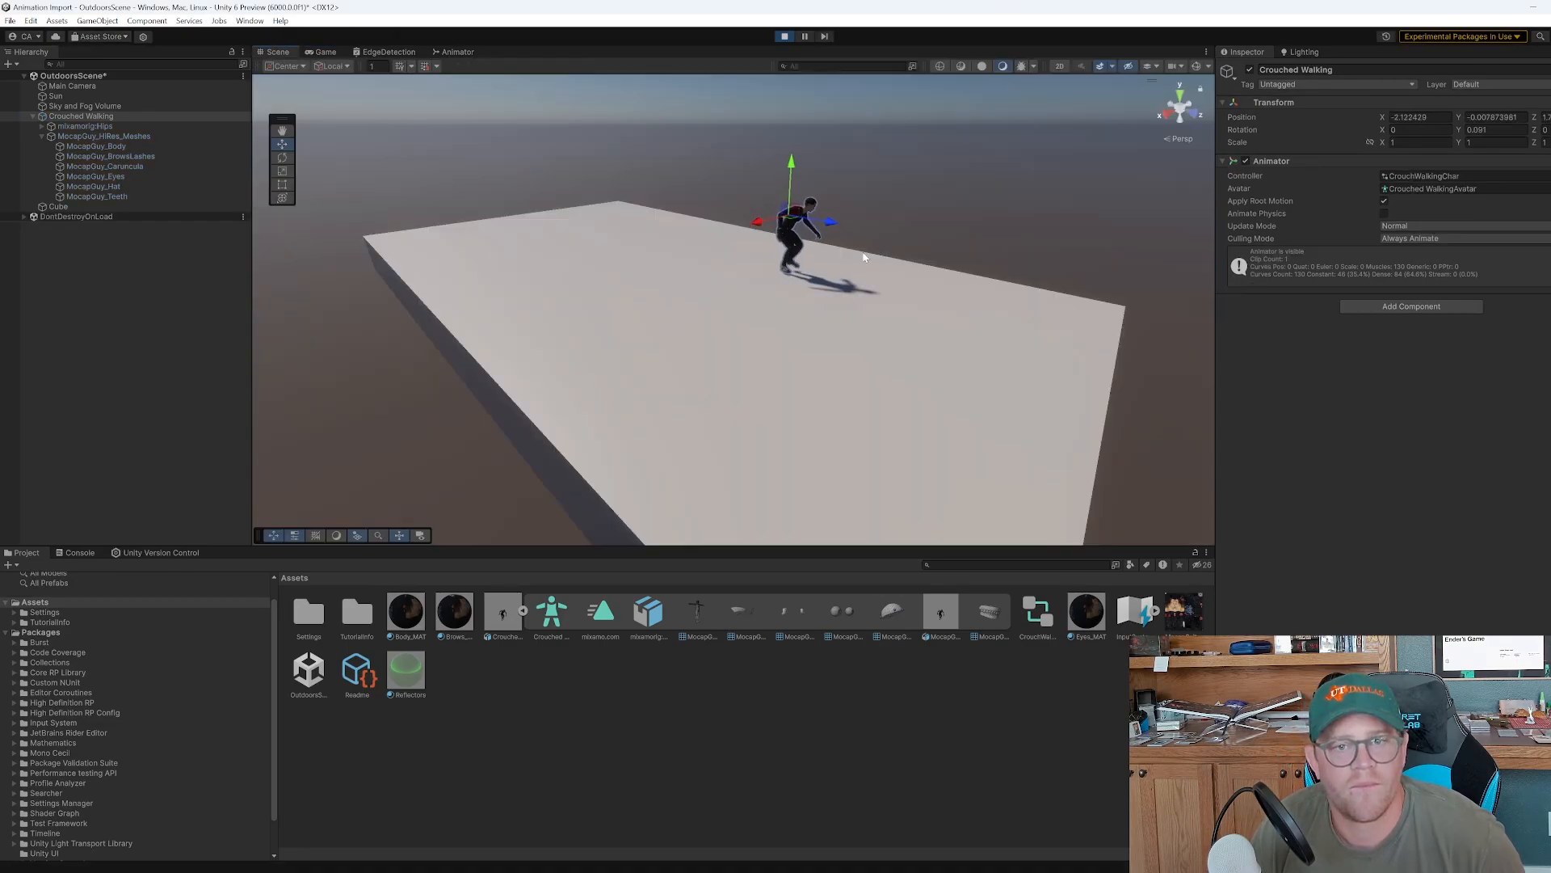
alt+drag(865, 256, 616, 211)
alt+right_drag(800, 257, 1011, 388)
alt+drag(1011, 388, 926, 357)
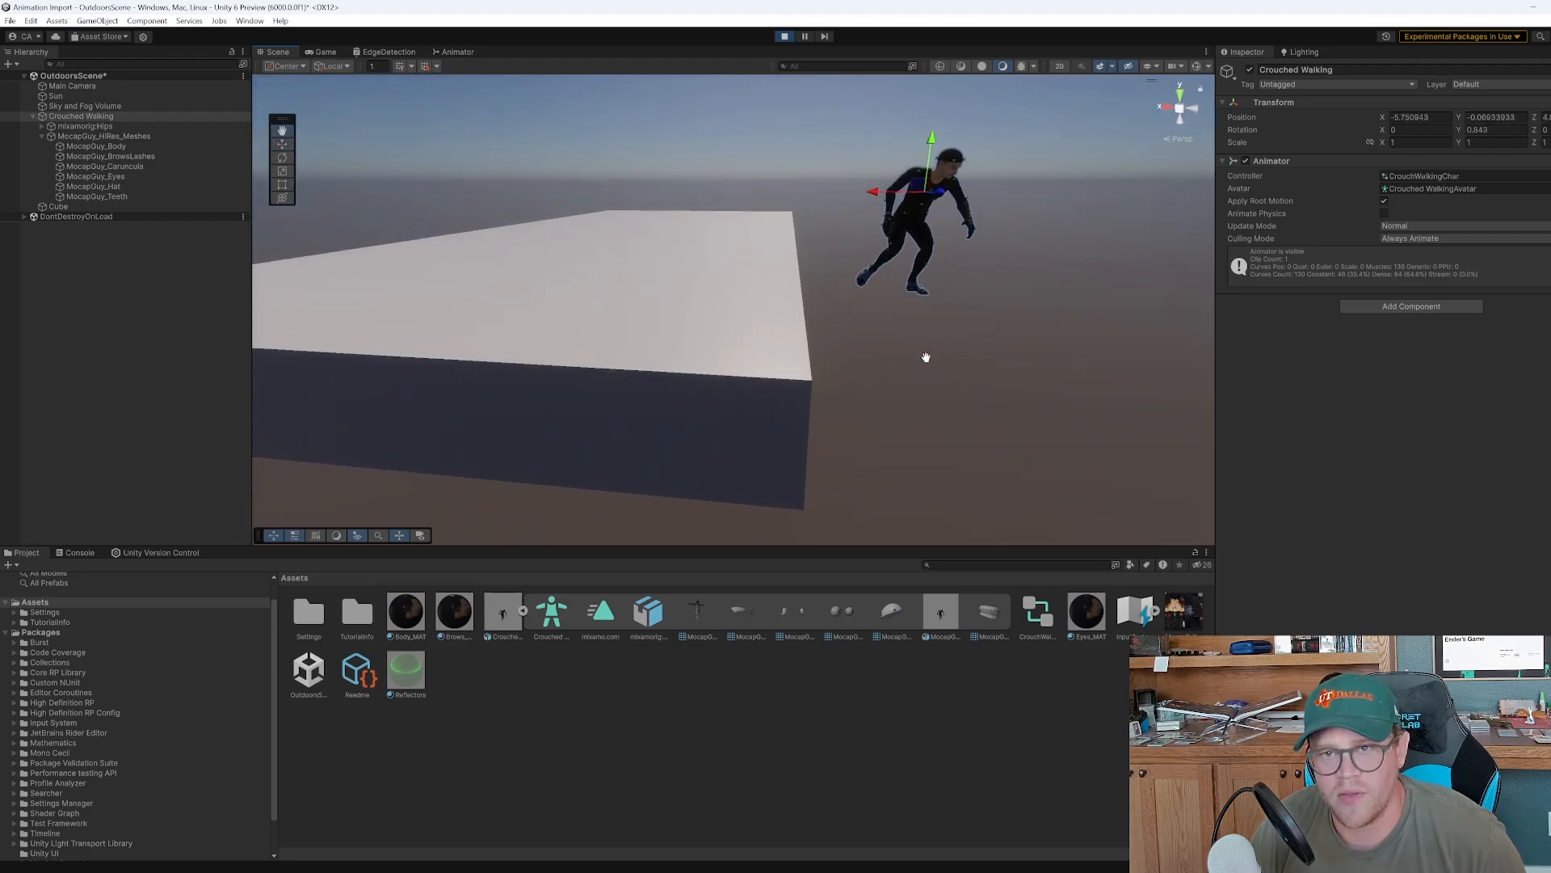
alt+right_drag(926, 357, 935, 324)
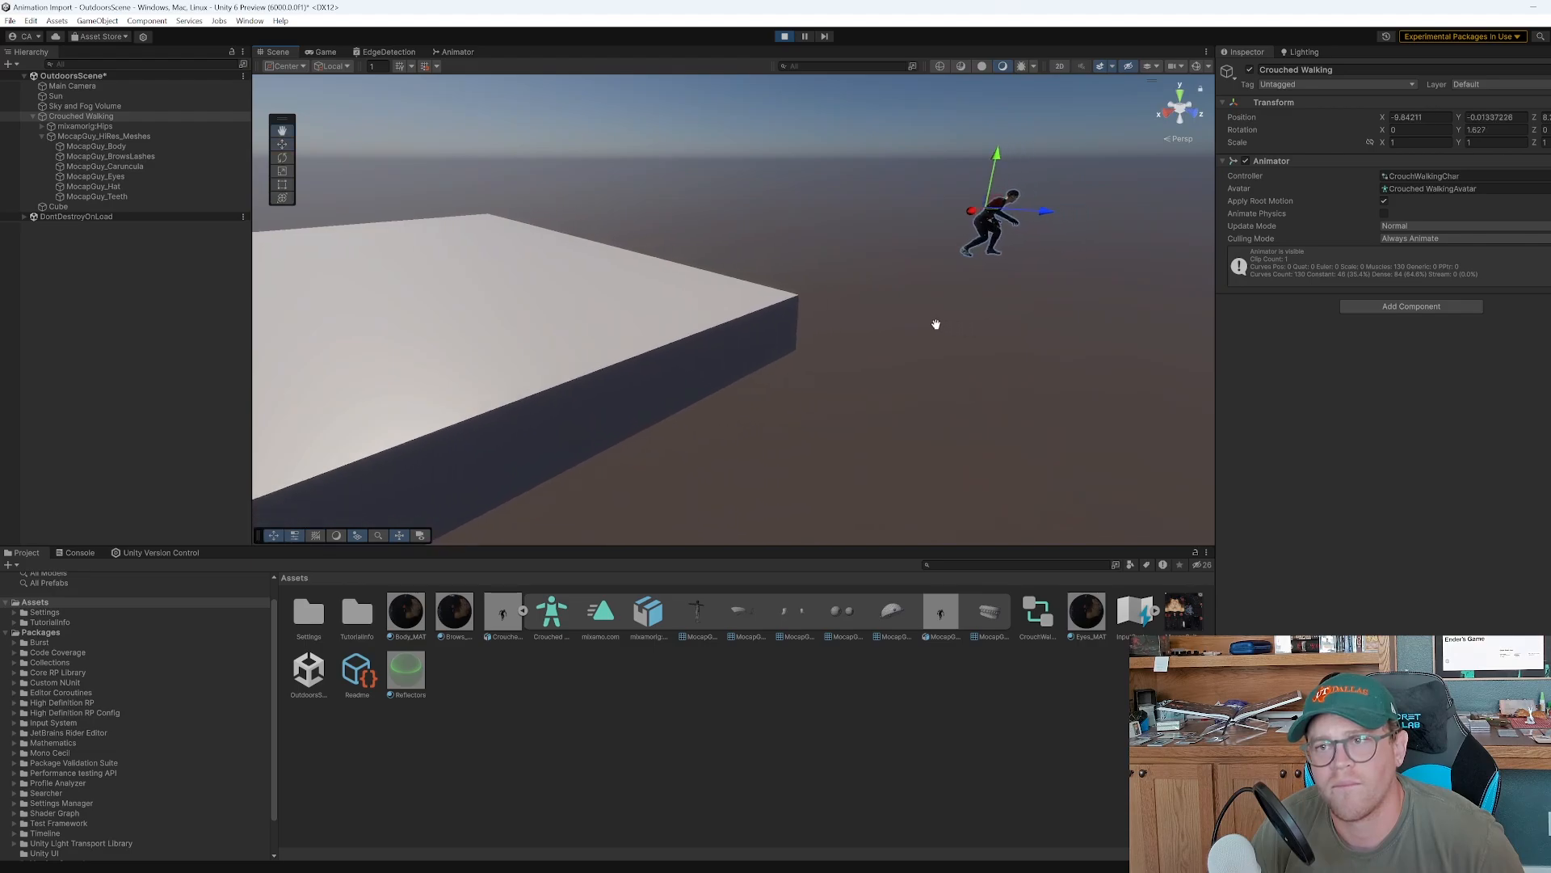
middle_drag(935, 324, 678, 316)
alt+drag(679, 316, 536, 286)
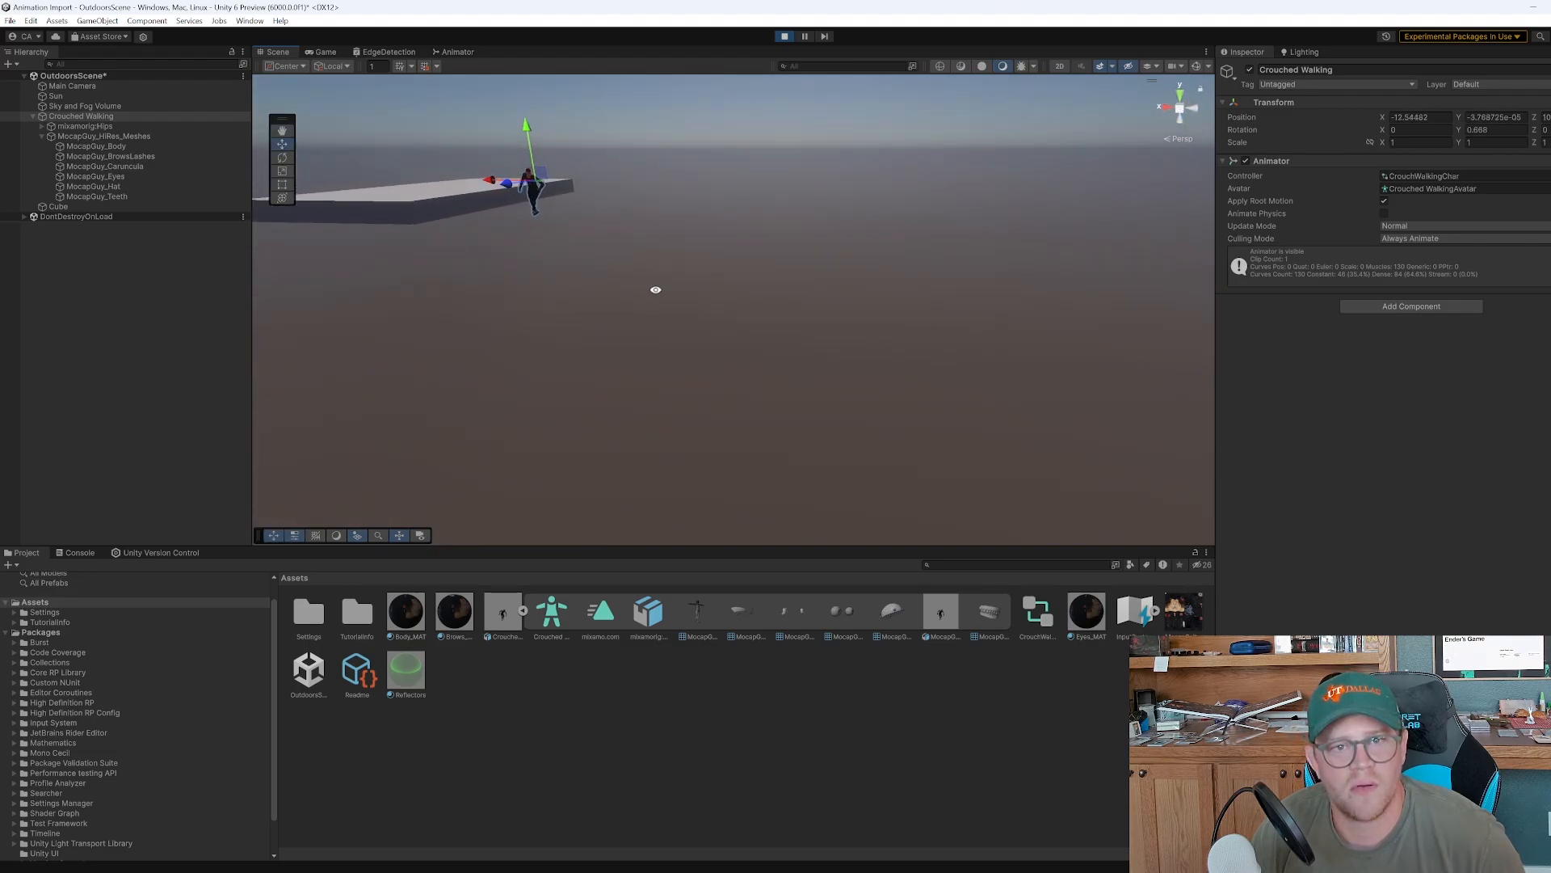
key(f)
alt+drag(769, 287, 711, 252)
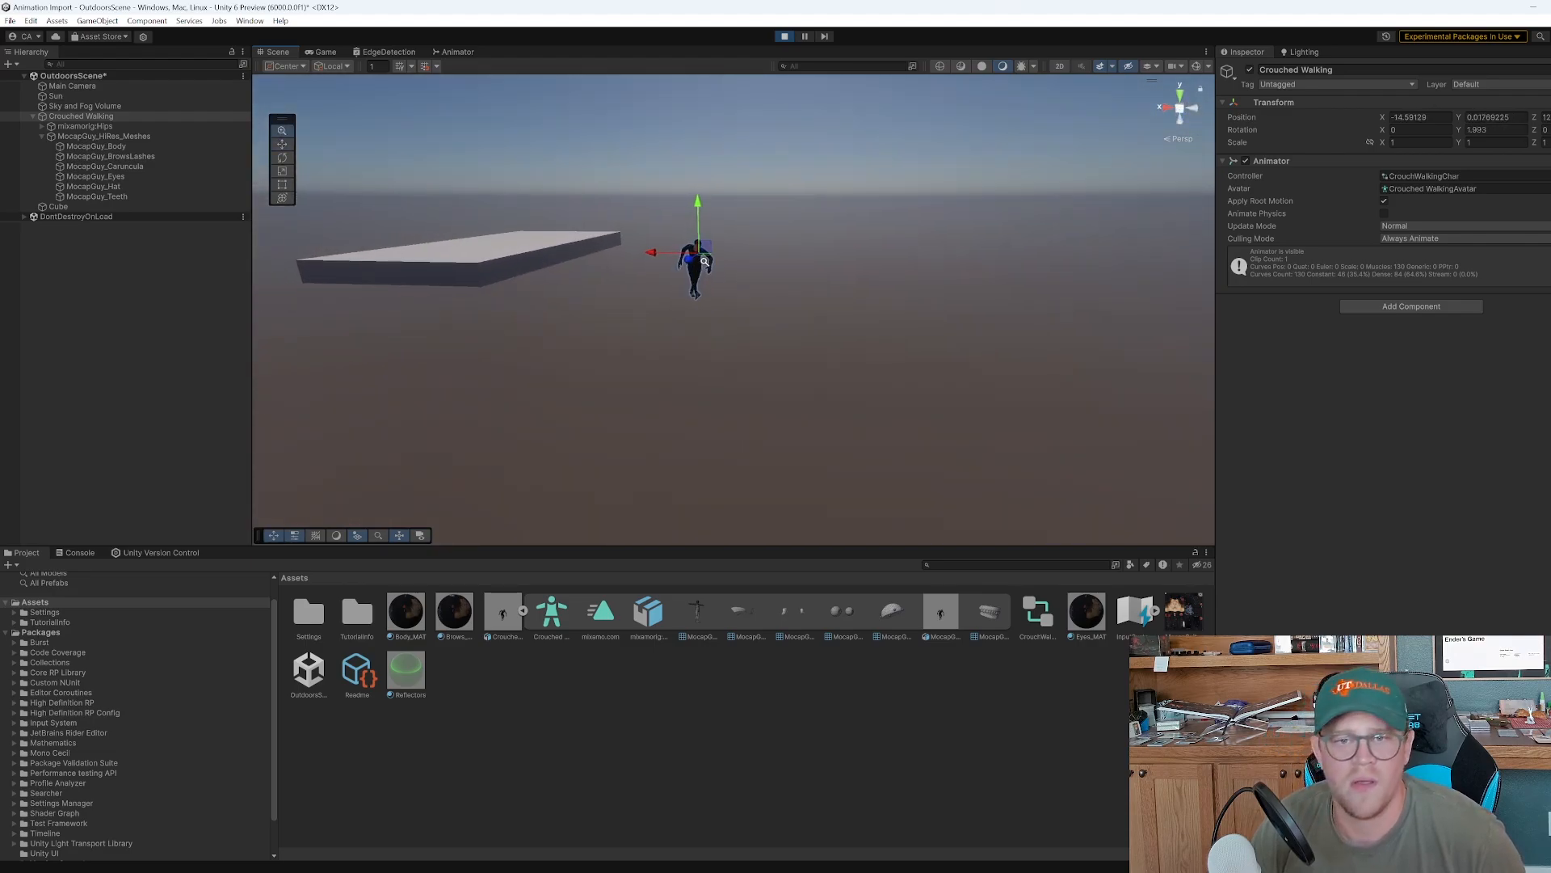
alt+right_drag(711, 252, 945, 377)
middle_drag(727, 218, 817, 297)
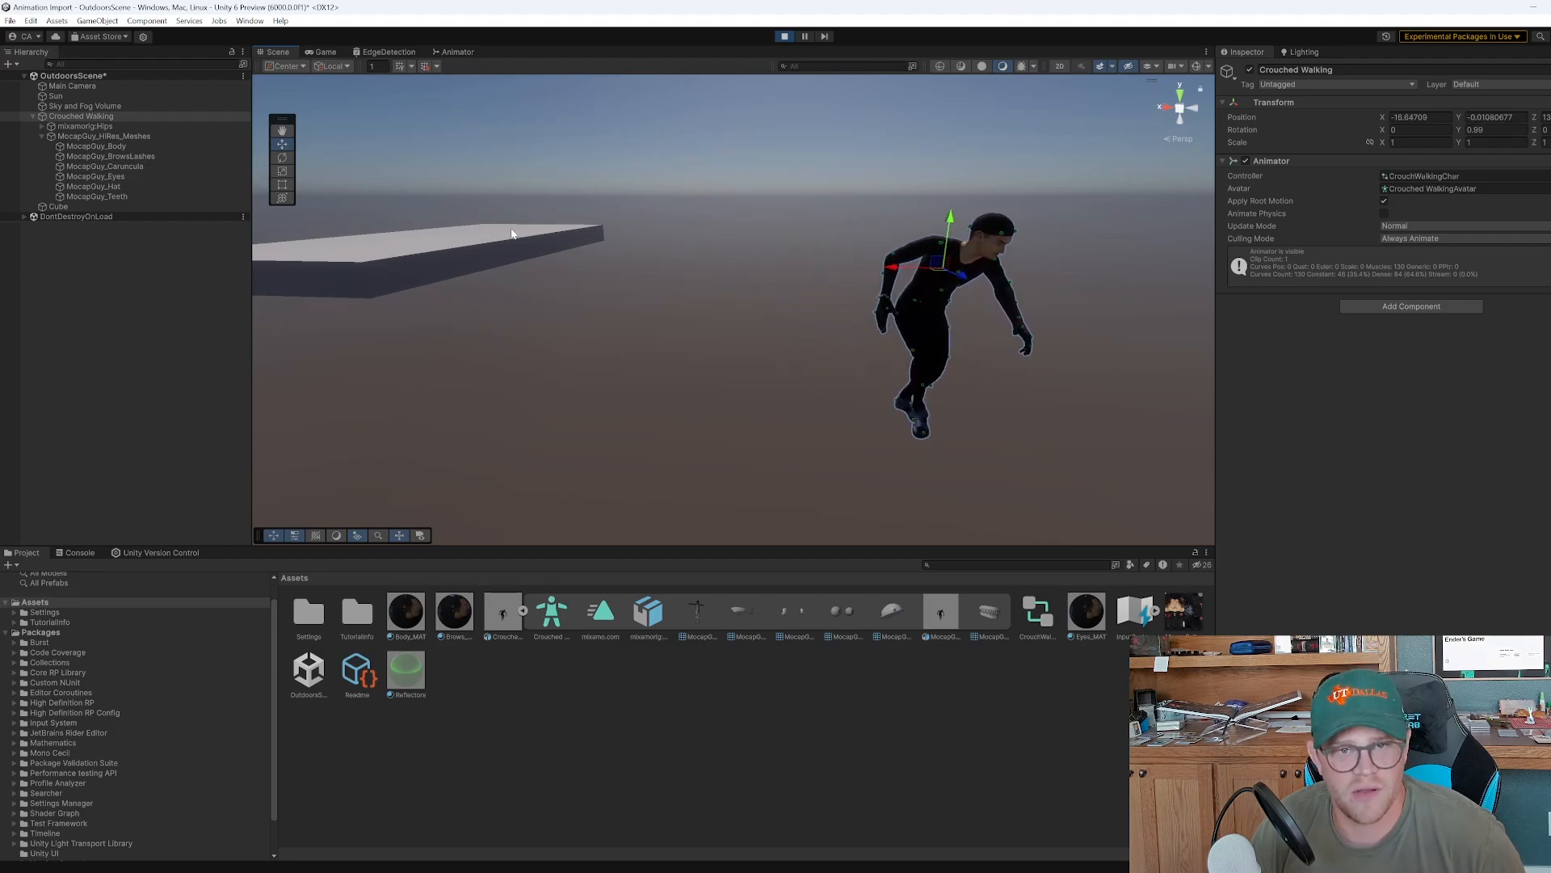
Deselect the character and examine its continuing walk from near and far relative to the floor slab
middle_drag(512, 247, 676, 243)
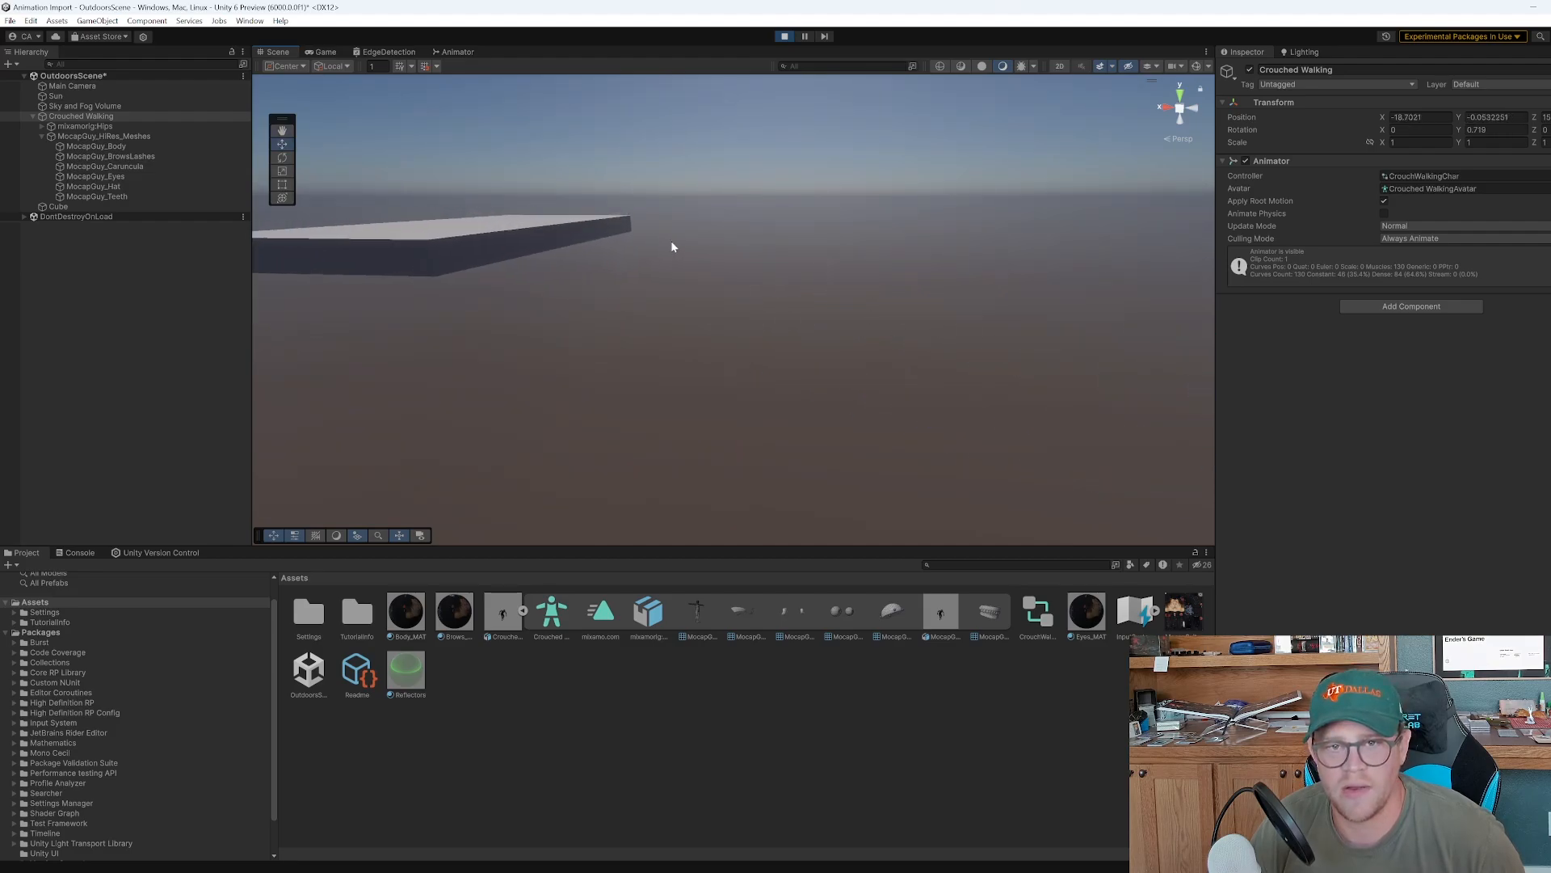
middle_drag(924, 381, 897, 360)
click(926, 322)
alt+drag(926, 317, 869, 302)
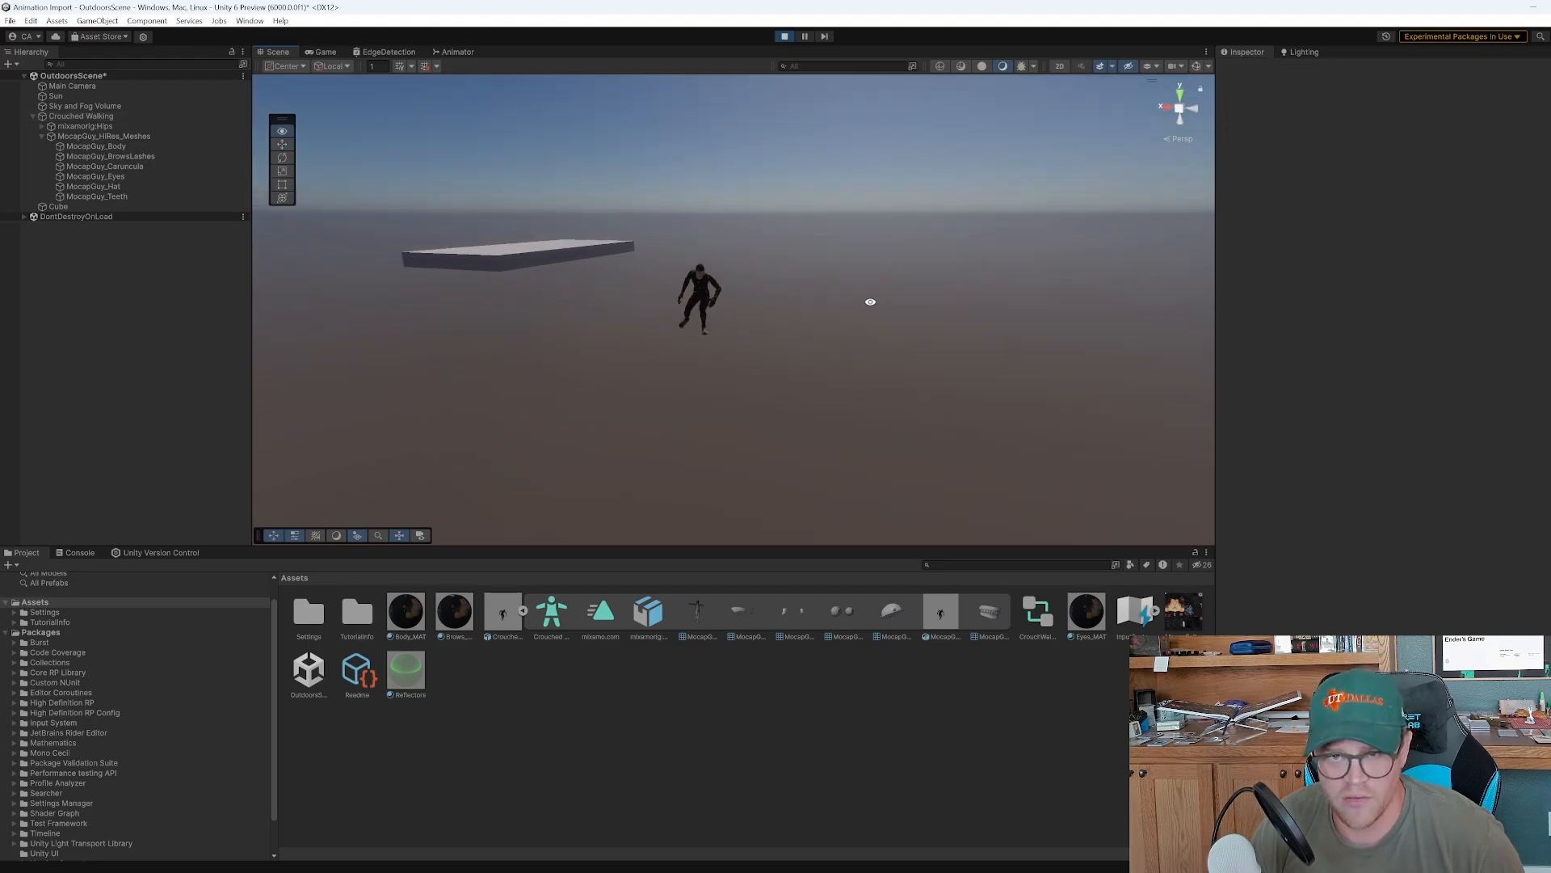
mouse_move(872, 303)
alt+right_down()
mouse_move(961, 351)
mouse_move(863, 326)
alt+right_up()
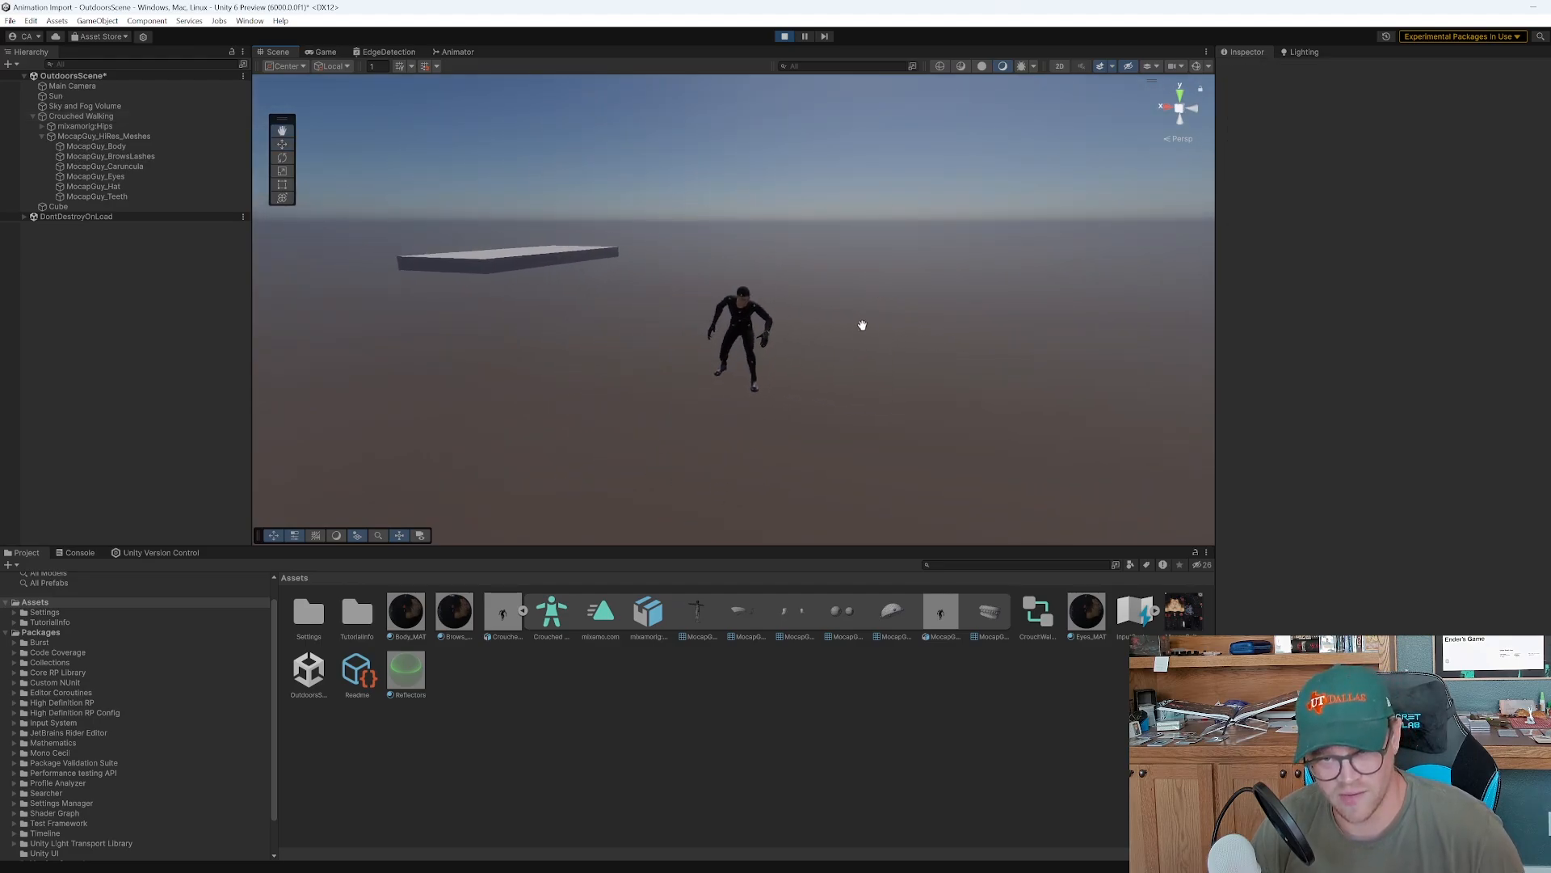
middle_drag(862, 326, 816, 312)
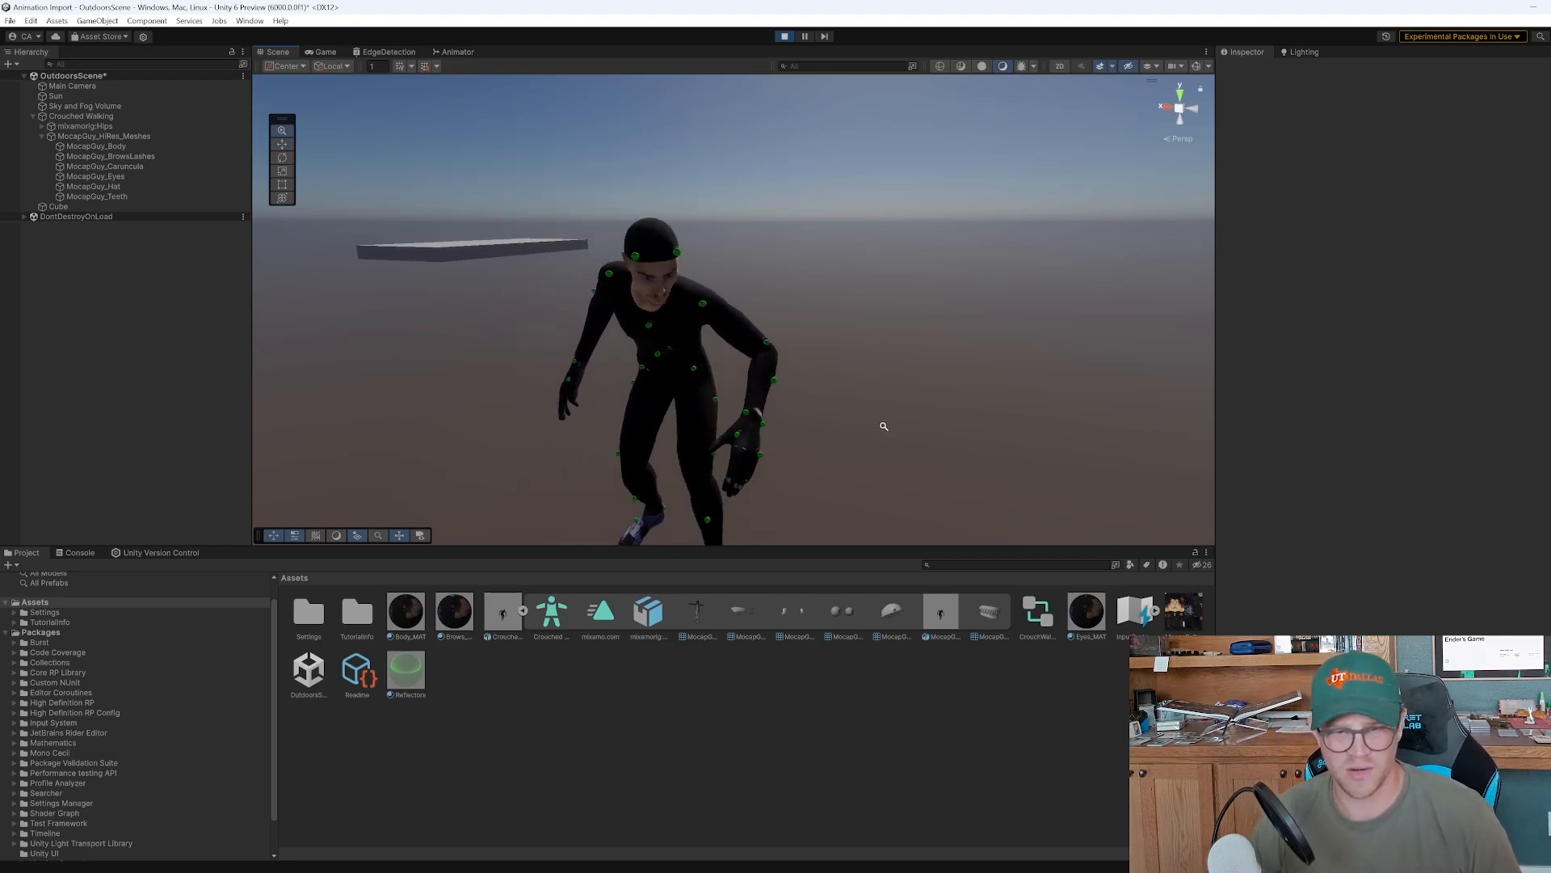
middle_drag(851, 412, 818, 388)
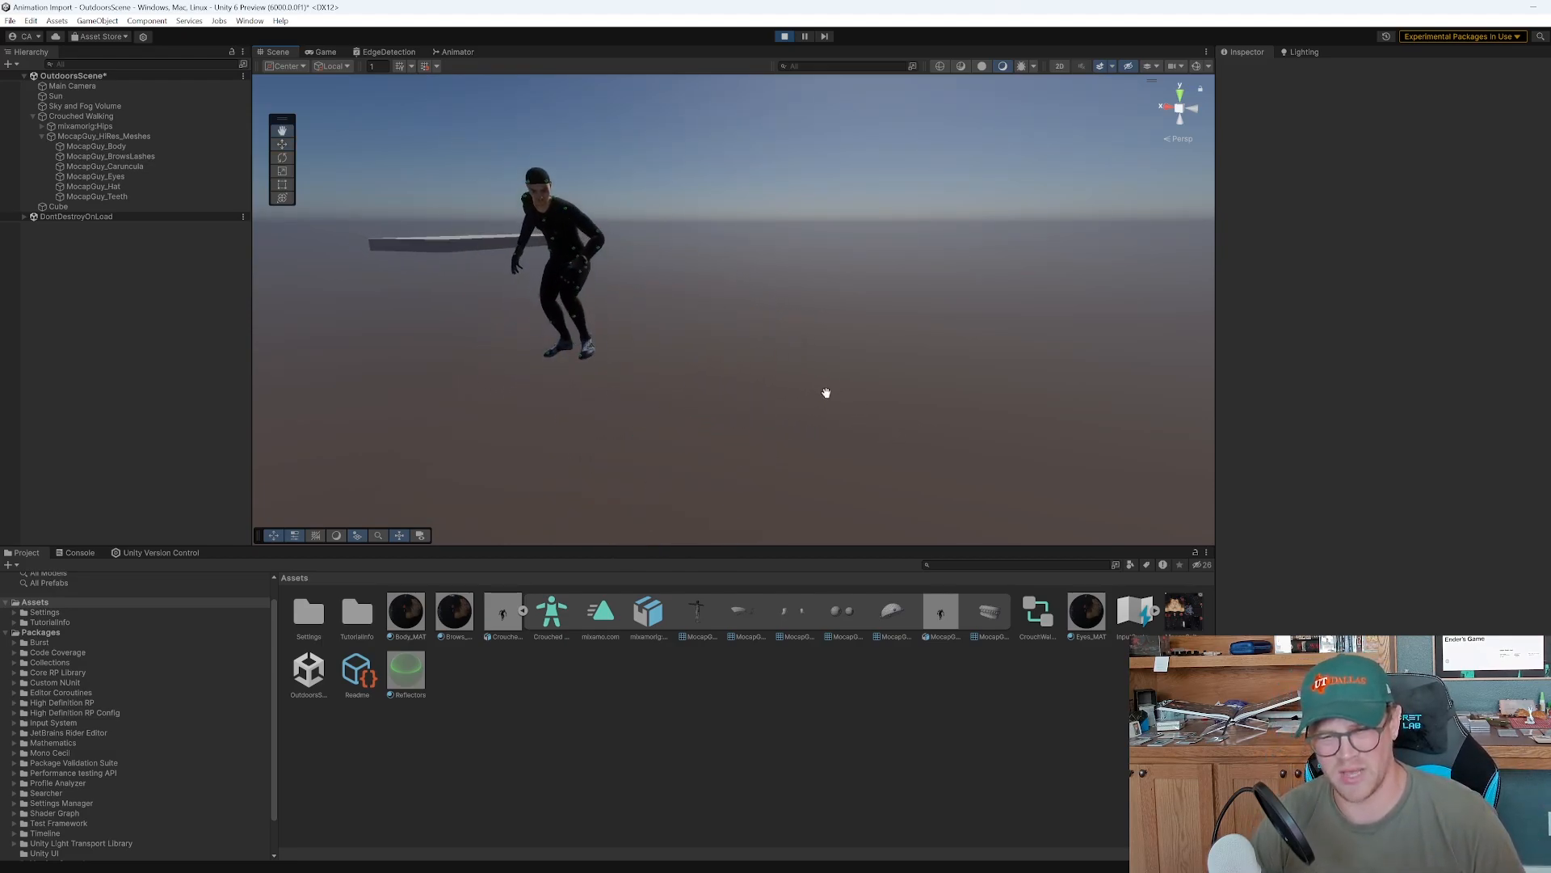
alt+right_drag(821, 395, 907, 391)
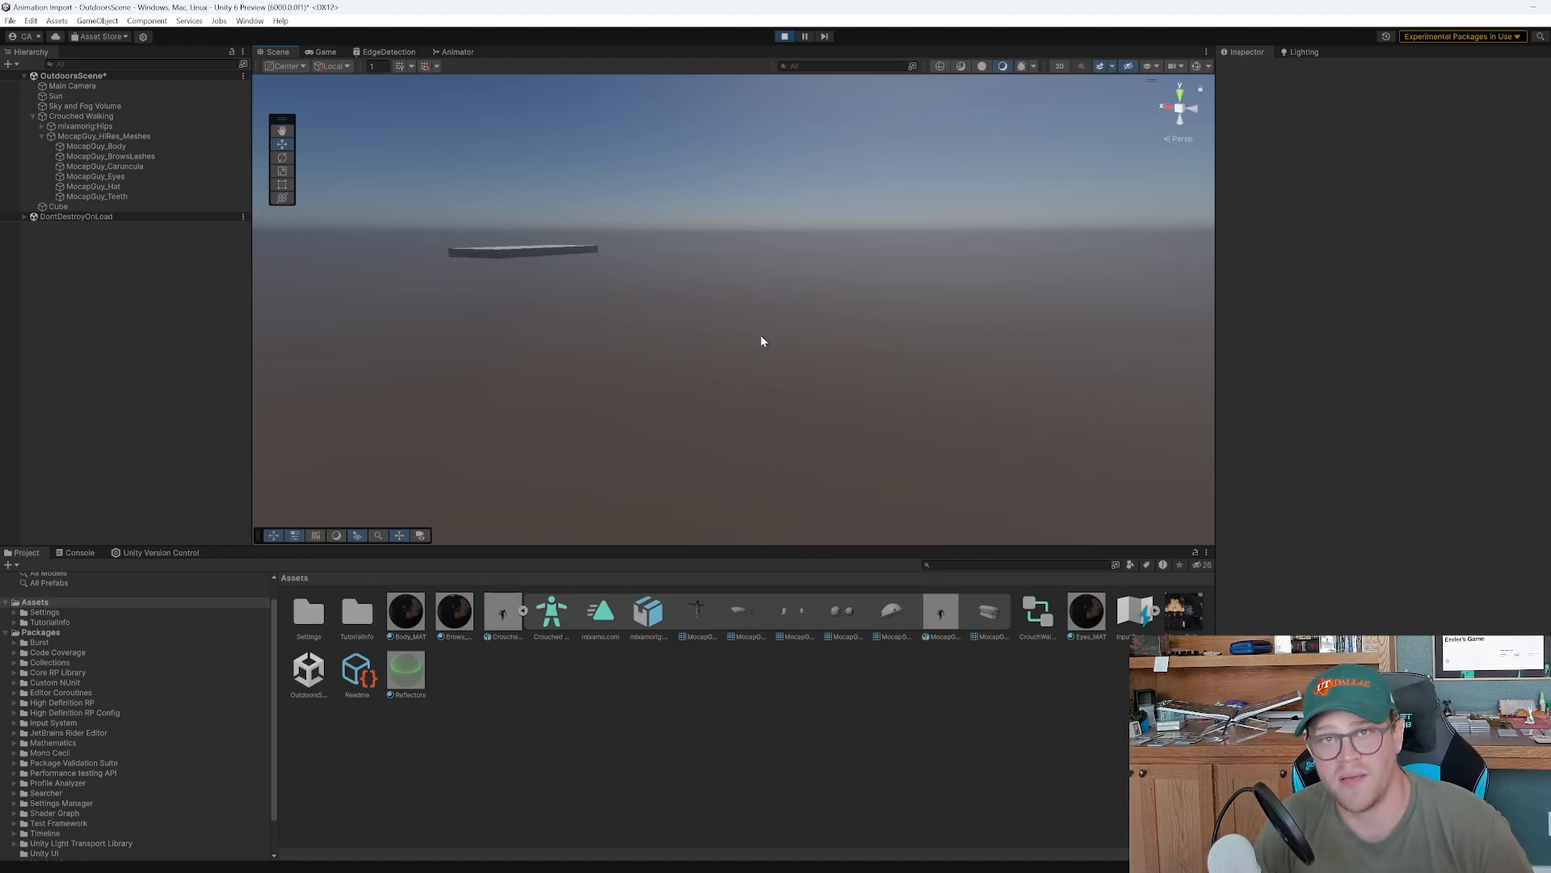
alt+drag(761, 341, 1242, 269)
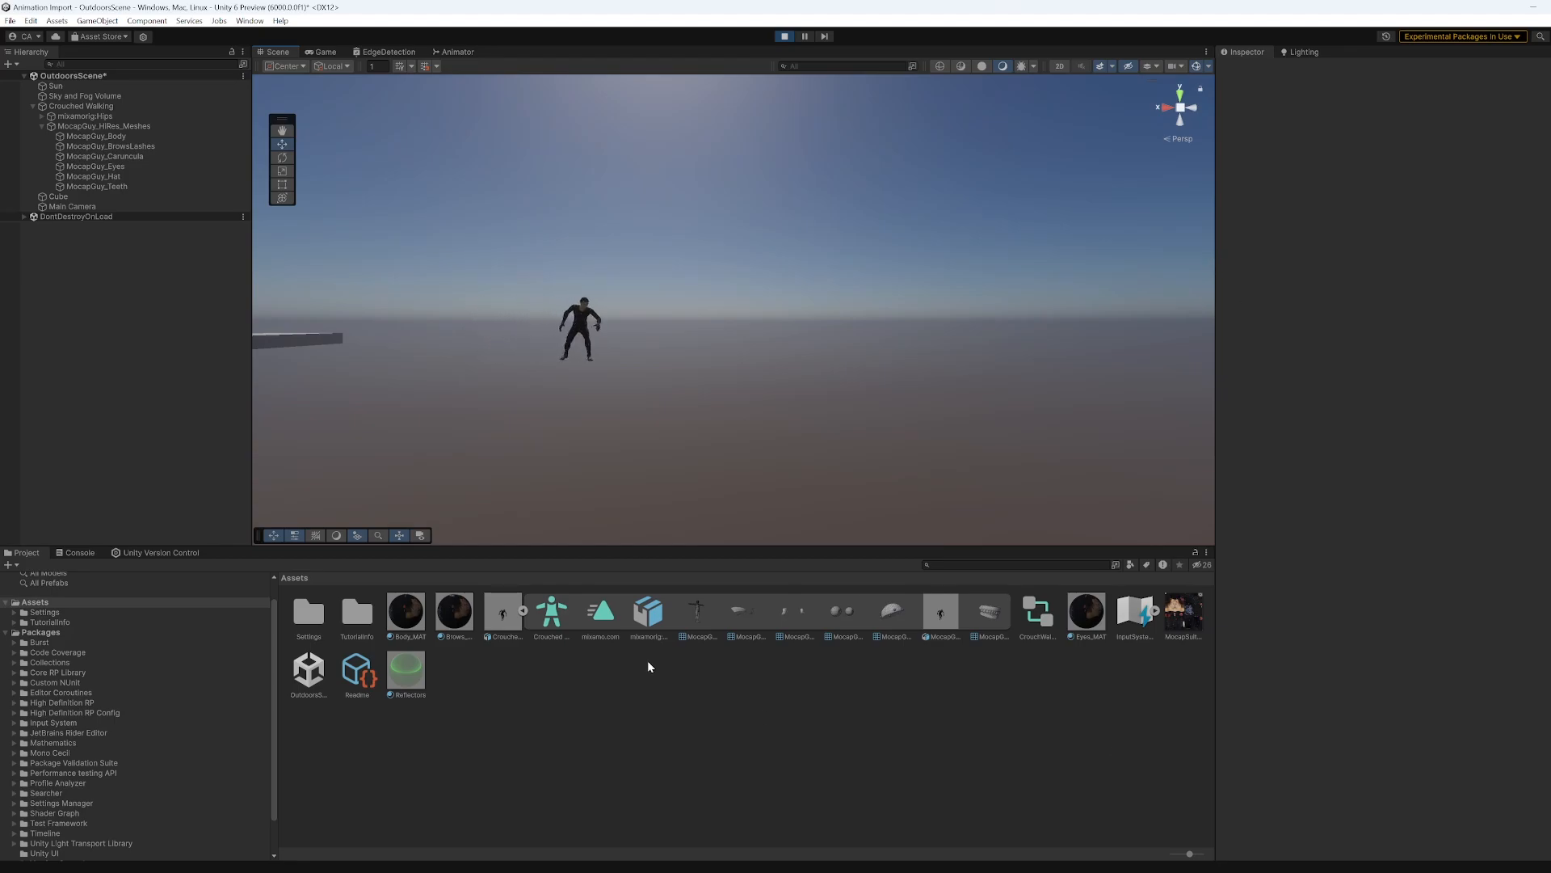
Display the Crouched Walking model's animation import settings and compare them with the character's walk in the Scene view
click(502, 614)
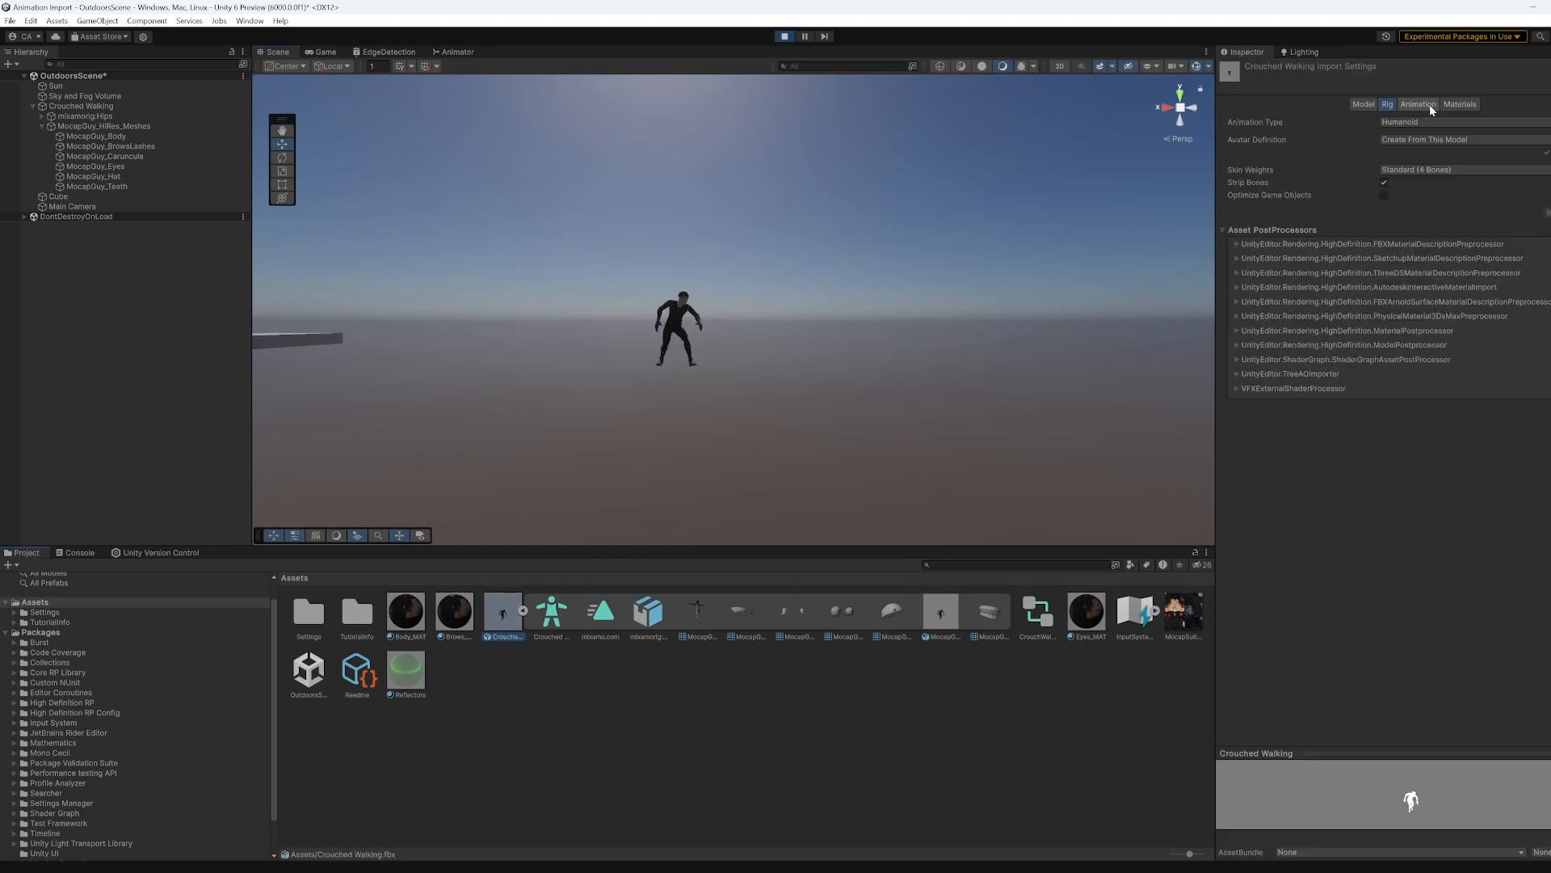
click(1416, 105)
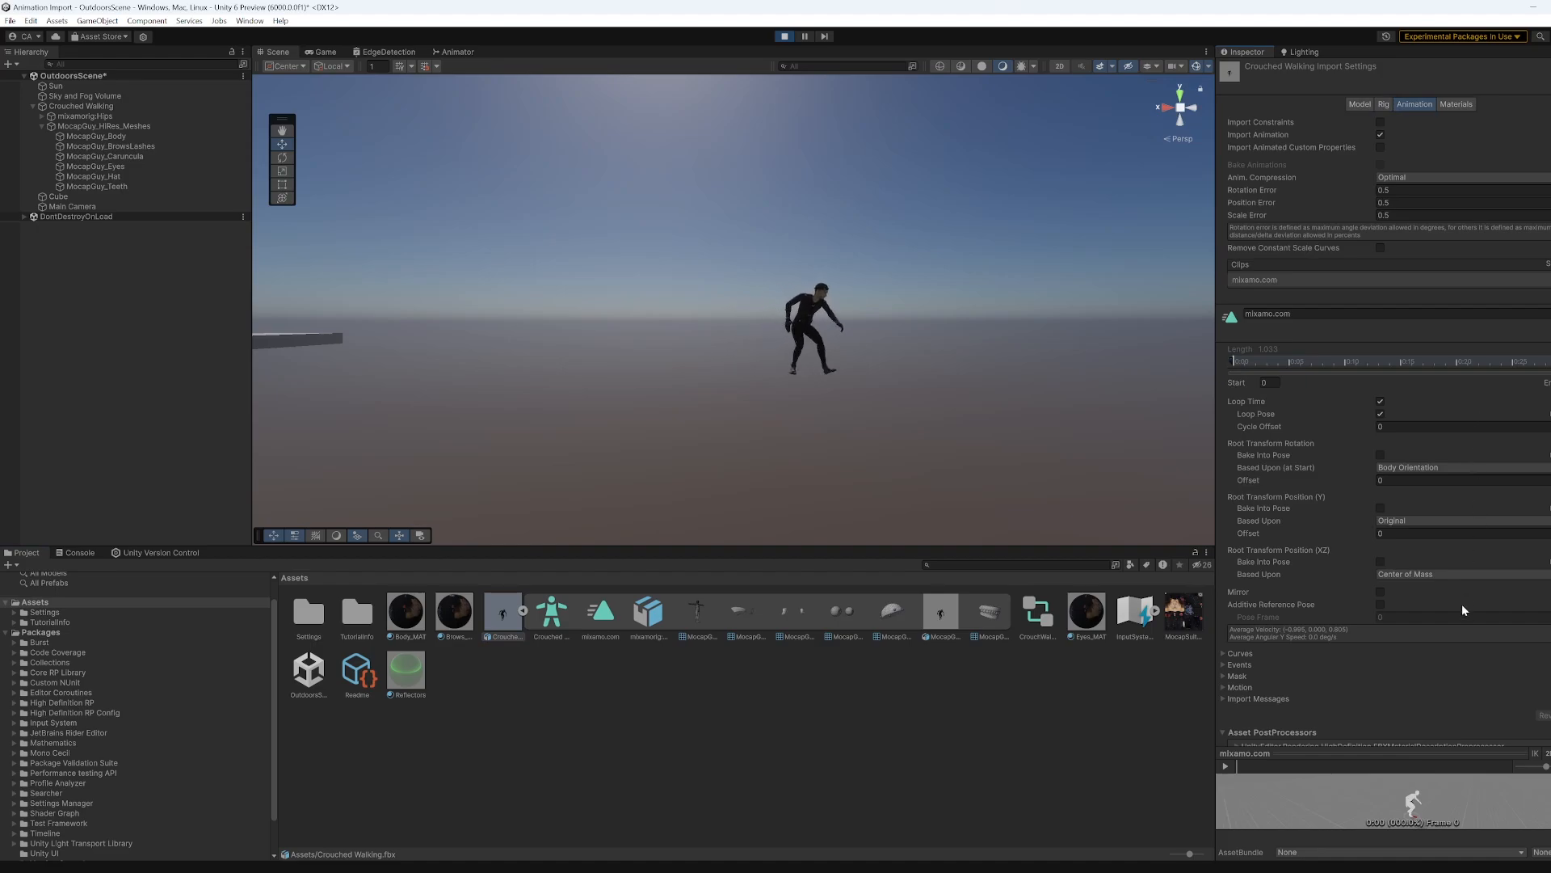
right_drag(1147, 475, 627, 482)
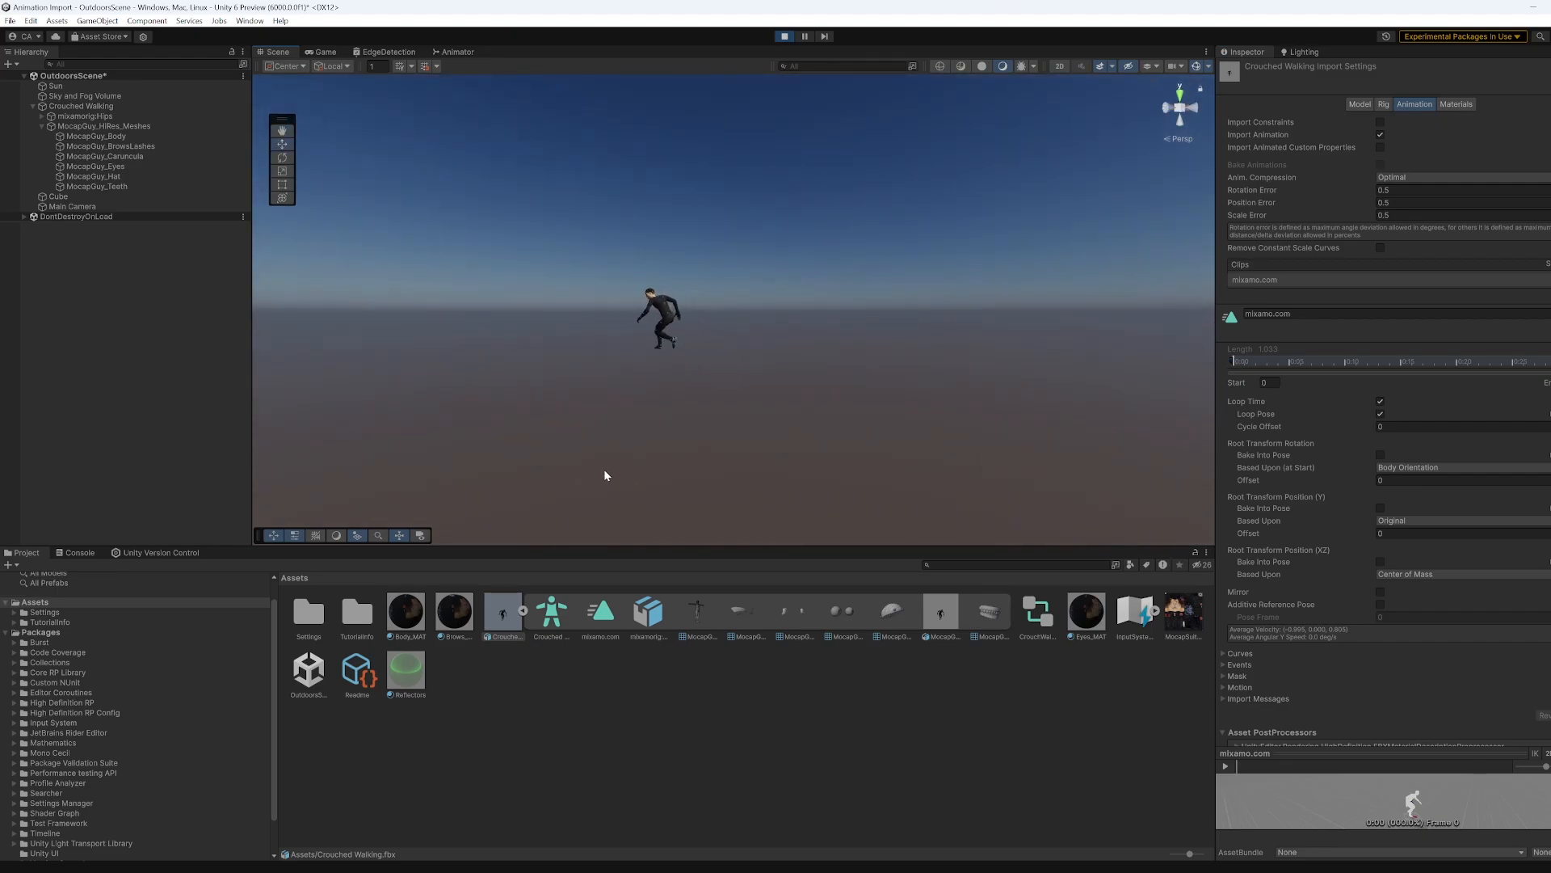
right_drag(838, 444, 1075, 450)
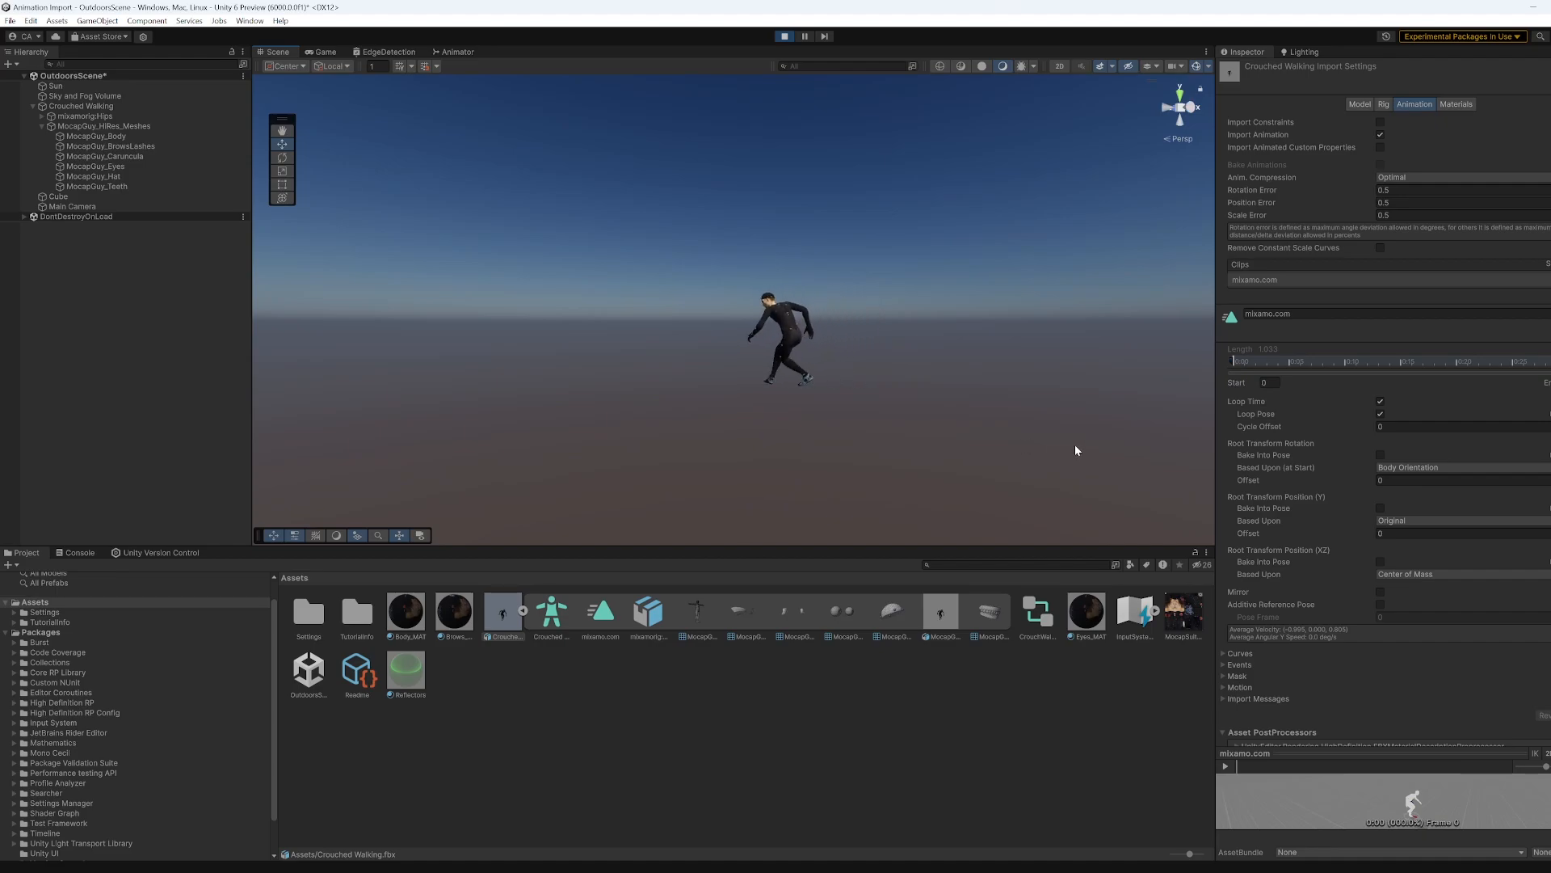